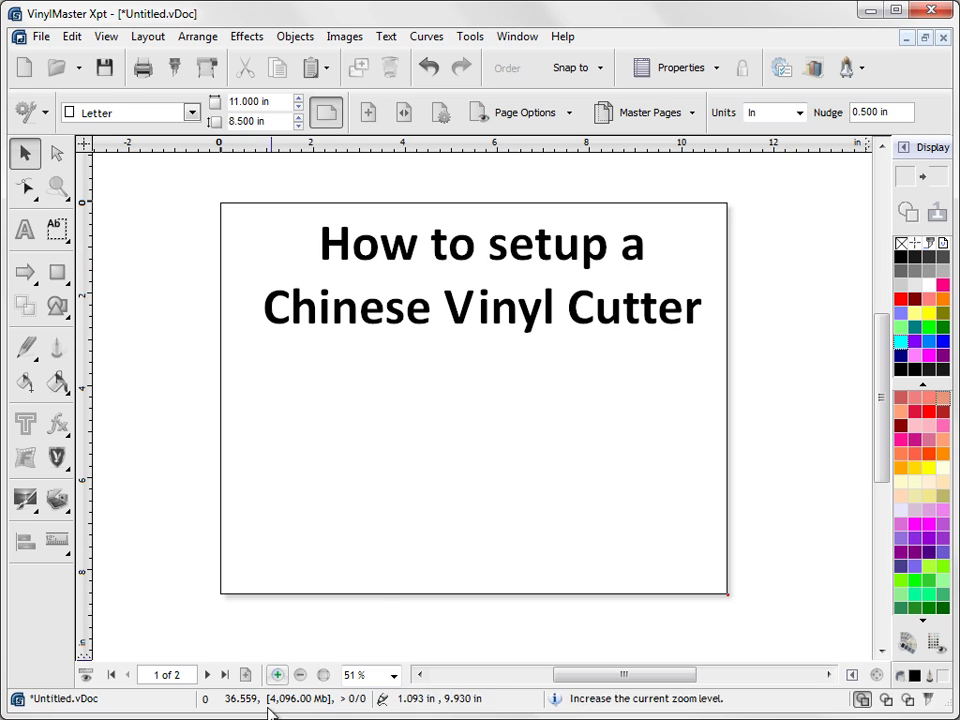
On the BD-ROM disc, open CTO Series USB+COM > CS_CTN_CTO USB Driver 20802 without running CDM20802_Setup.exe
left_click(334, 712)
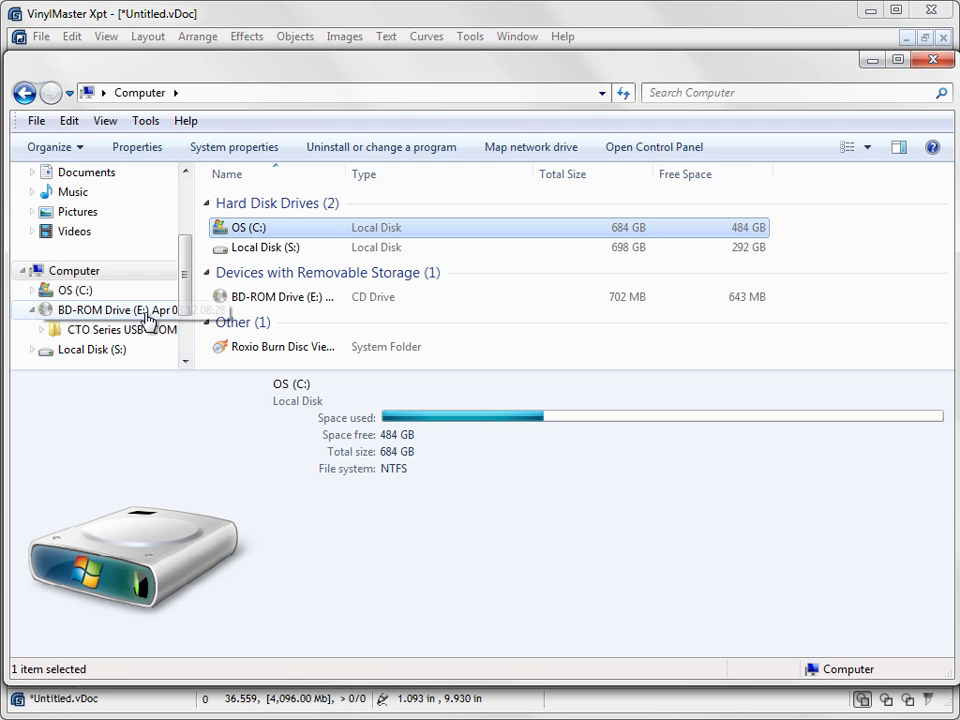
left_click(120, 310)
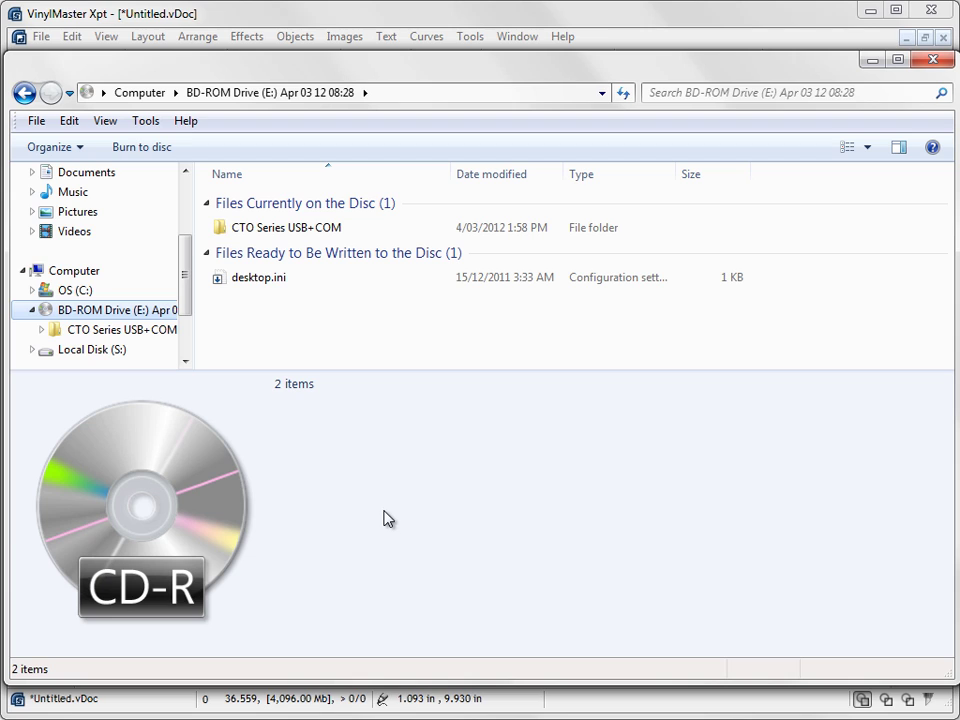
double_click(281, 229)
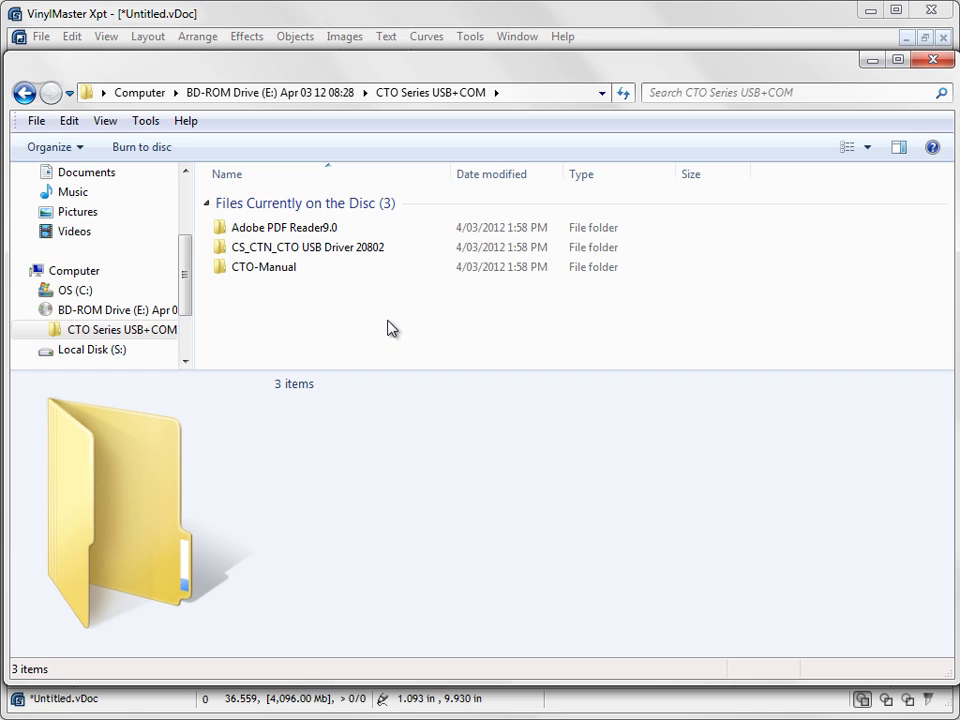
double_click(327, 257)
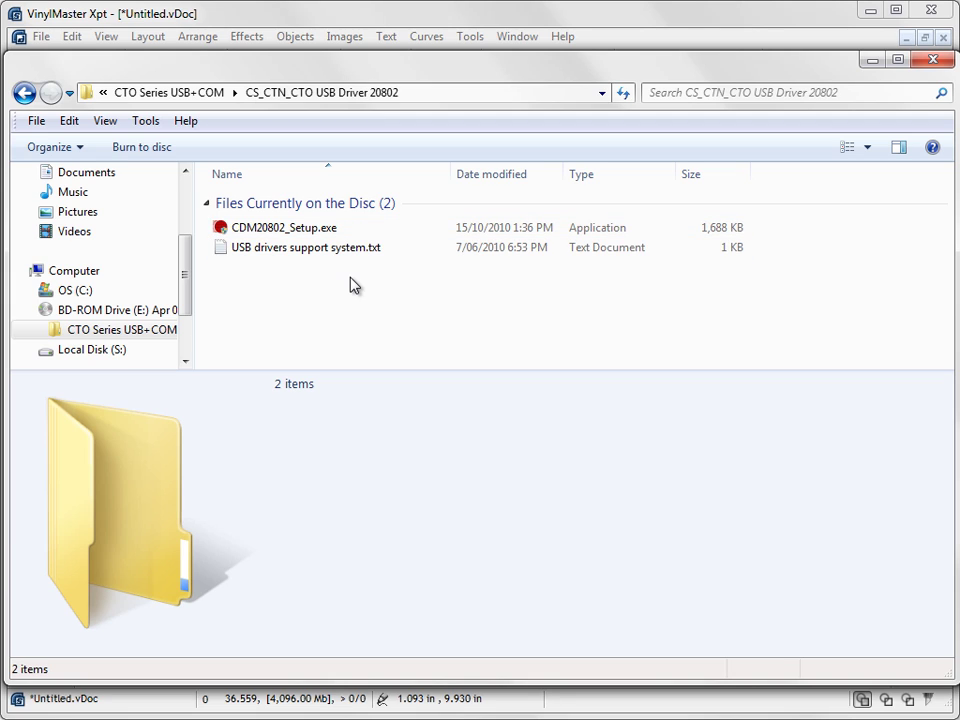
right_click(302, 232)
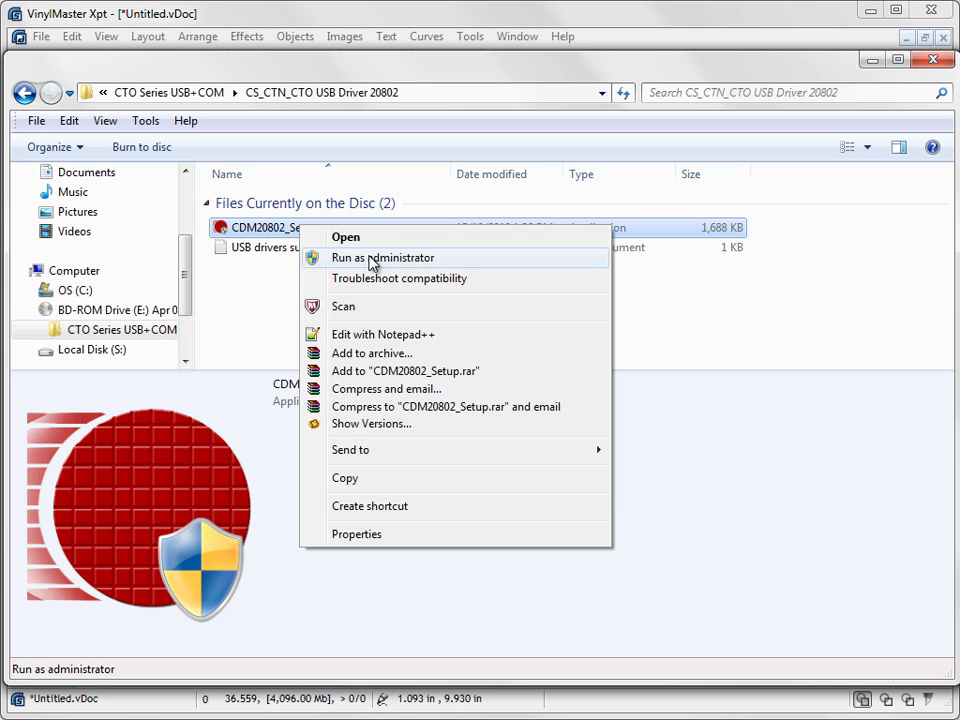
left_click(714, 348)
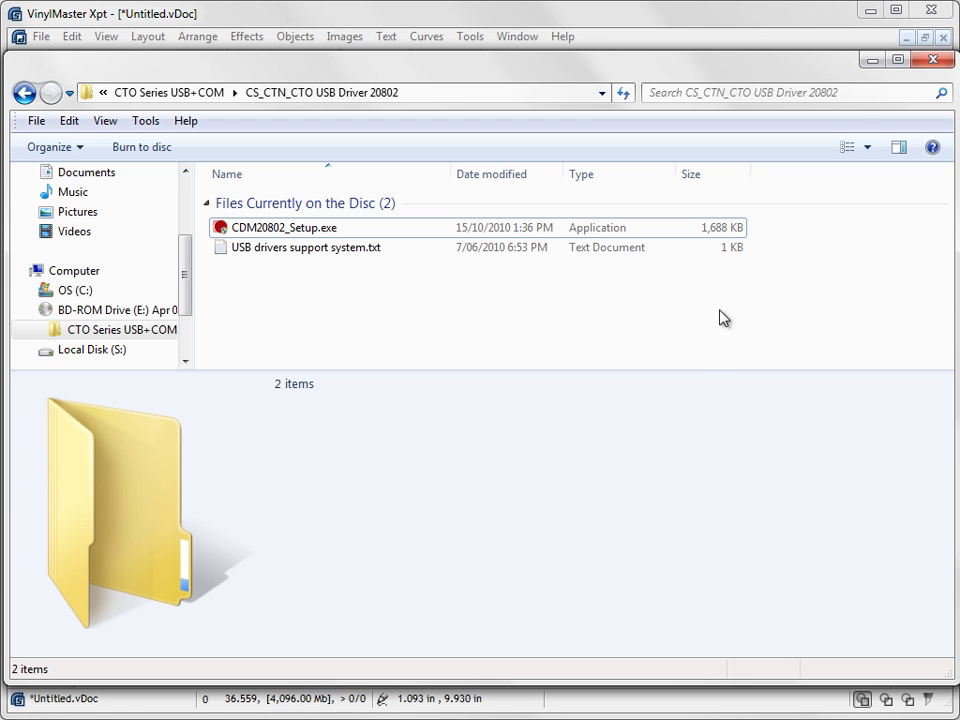
Minimize Explorer to show the 'How to setup a Chinese Vinyl Cutter' page again
left_click(872, 59)
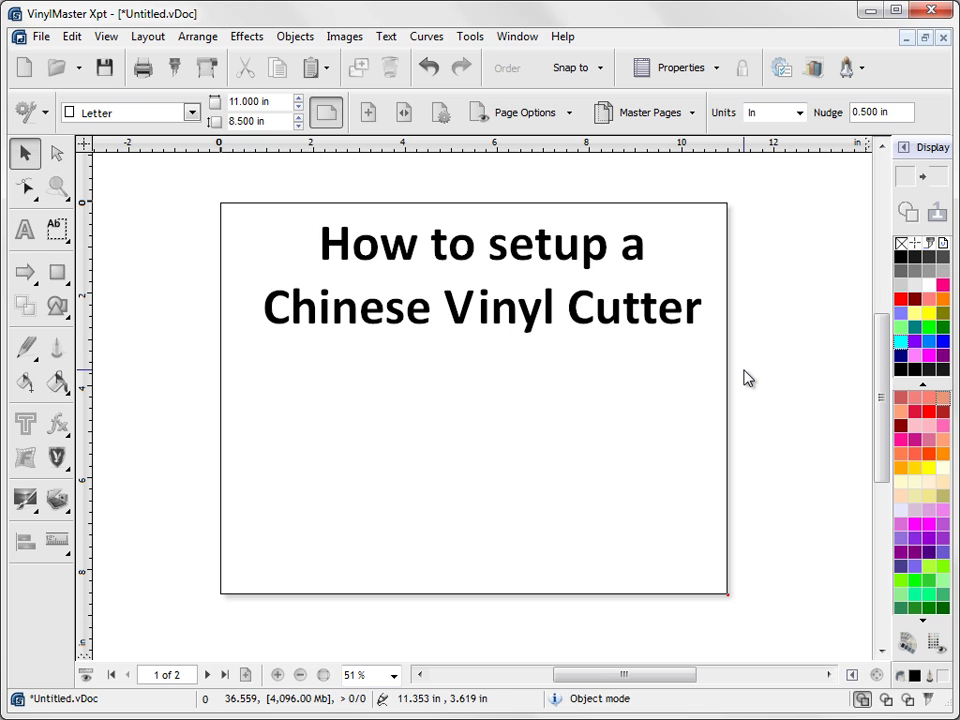
Open Control Panel from the Start menu and view all items as Small icons
key("super")
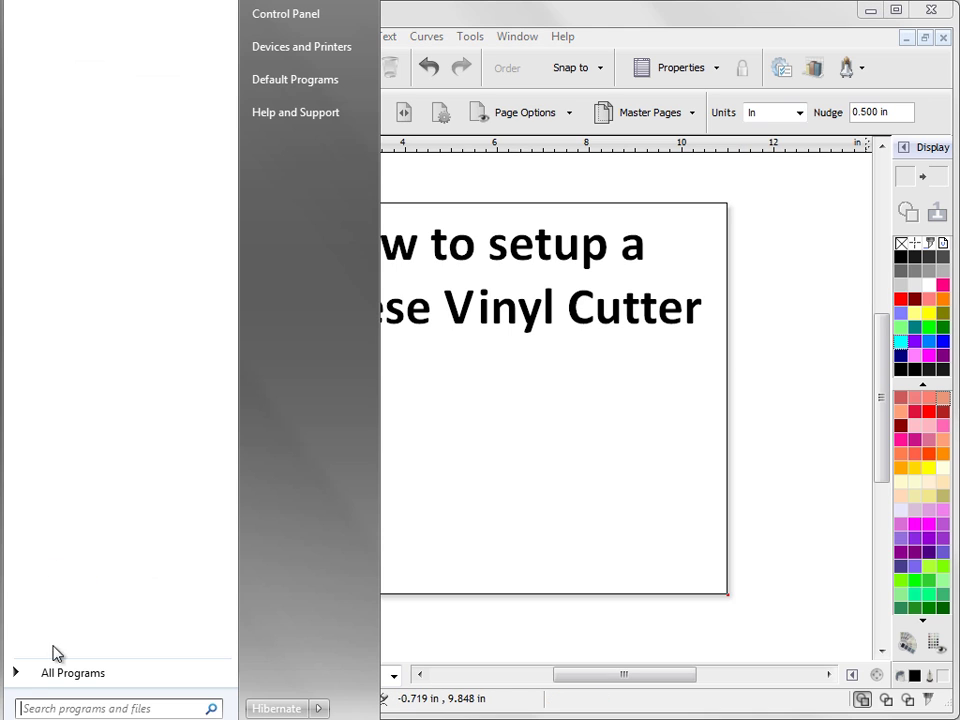
left_click(312, 17)
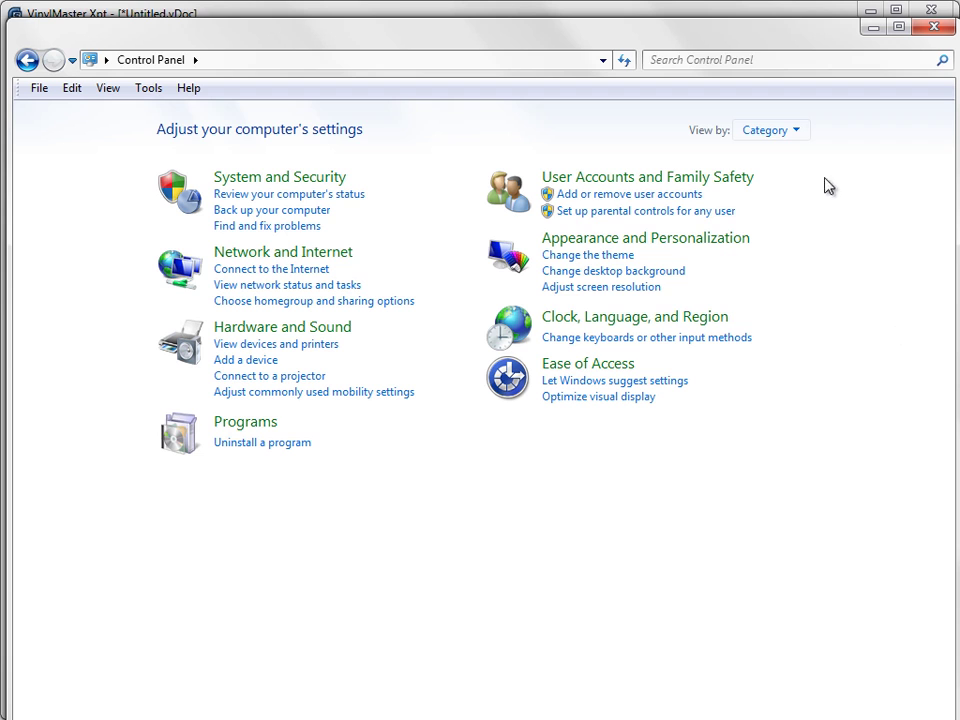
left_click(794, 132)
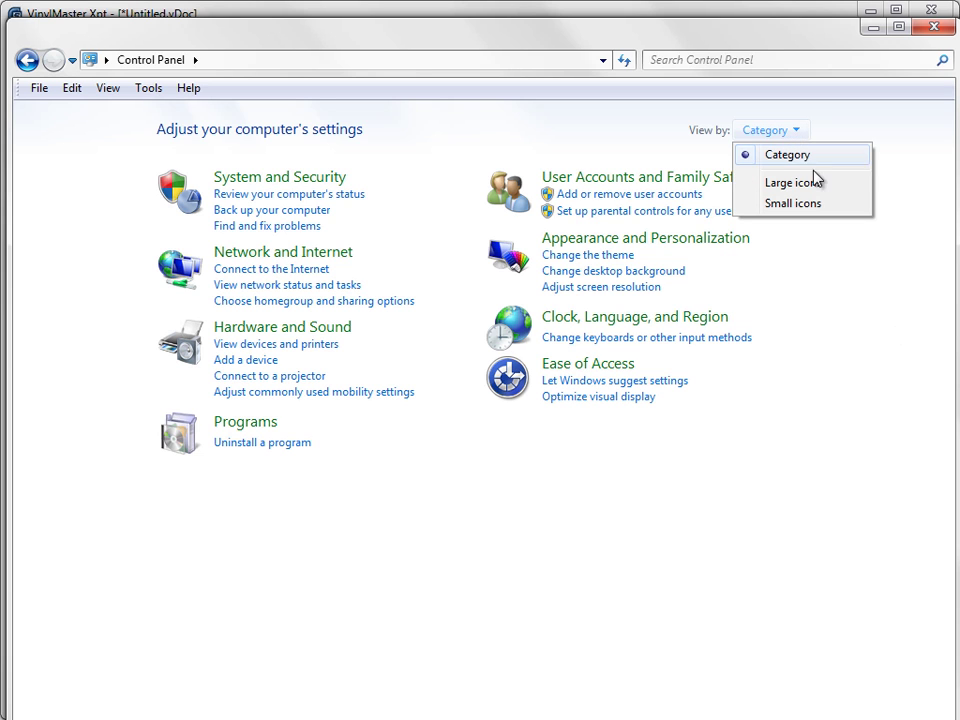
left_click(790, 207)
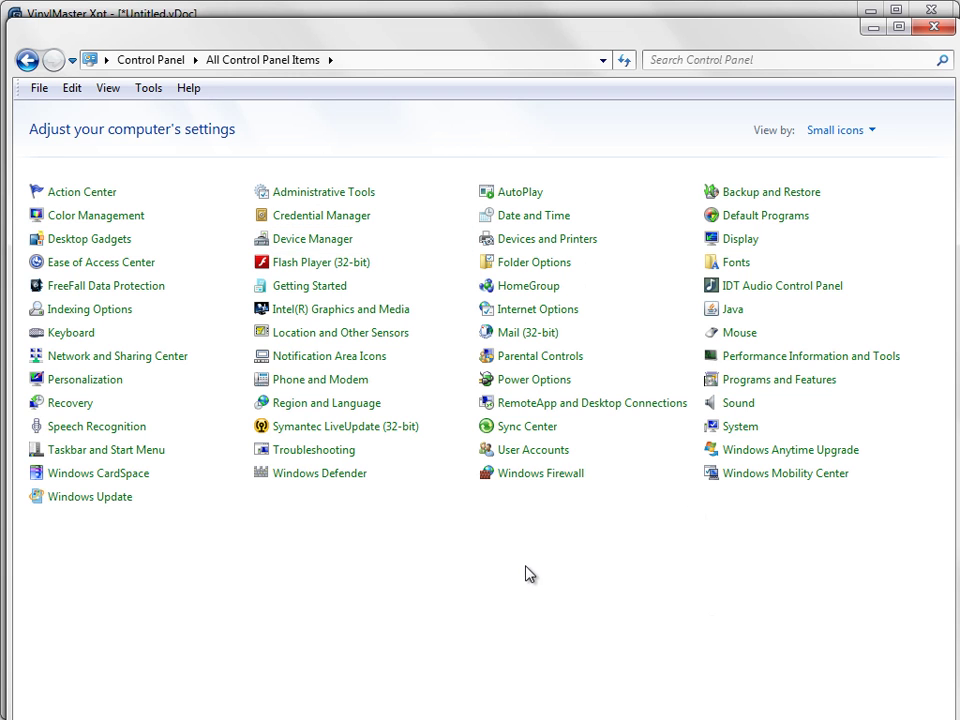
Open and centre Device Manager, expand Ports (COM & LPT) and select USB Serial Port (COM3)
left_click(348, 242)
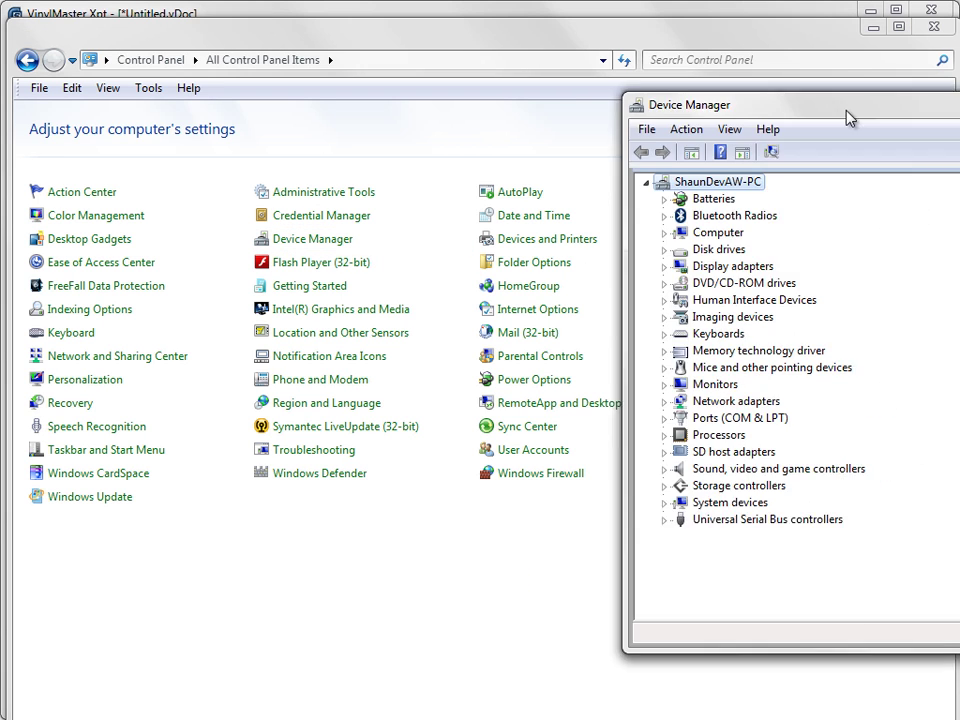
left_click_drag(795, 117, 407, 96)
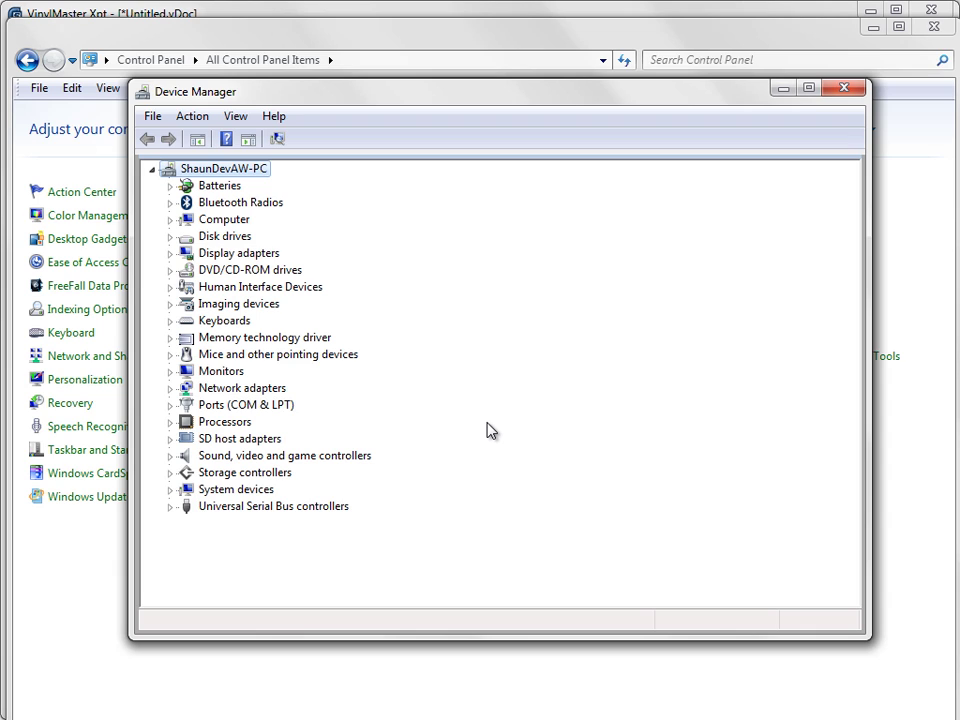
left_click(228, 407)
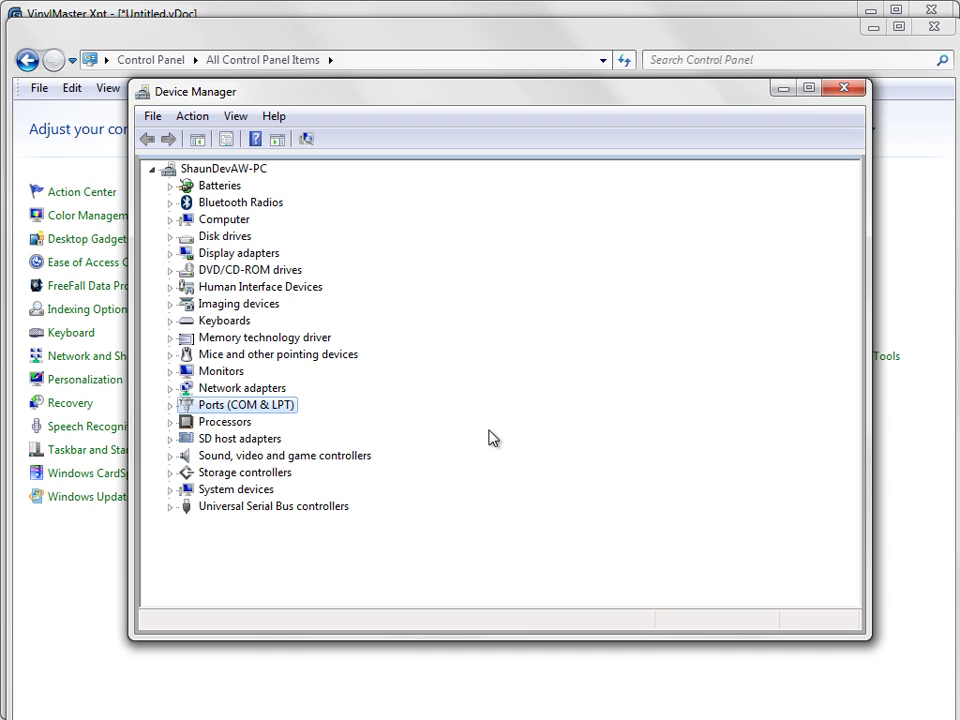
left_click(170, 405)
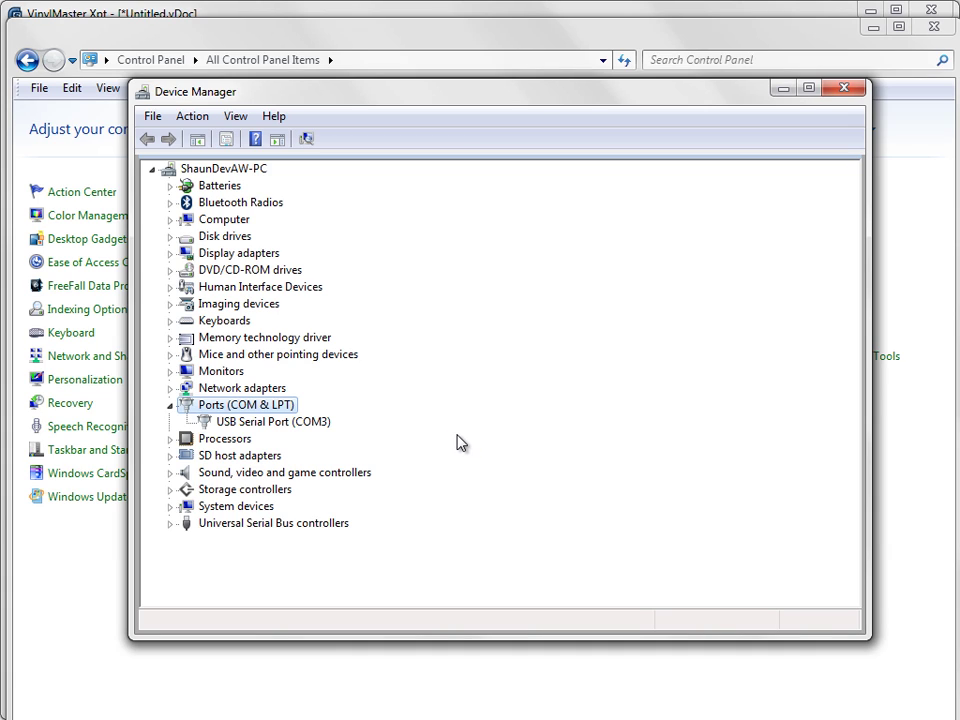
left_click(316, 422)
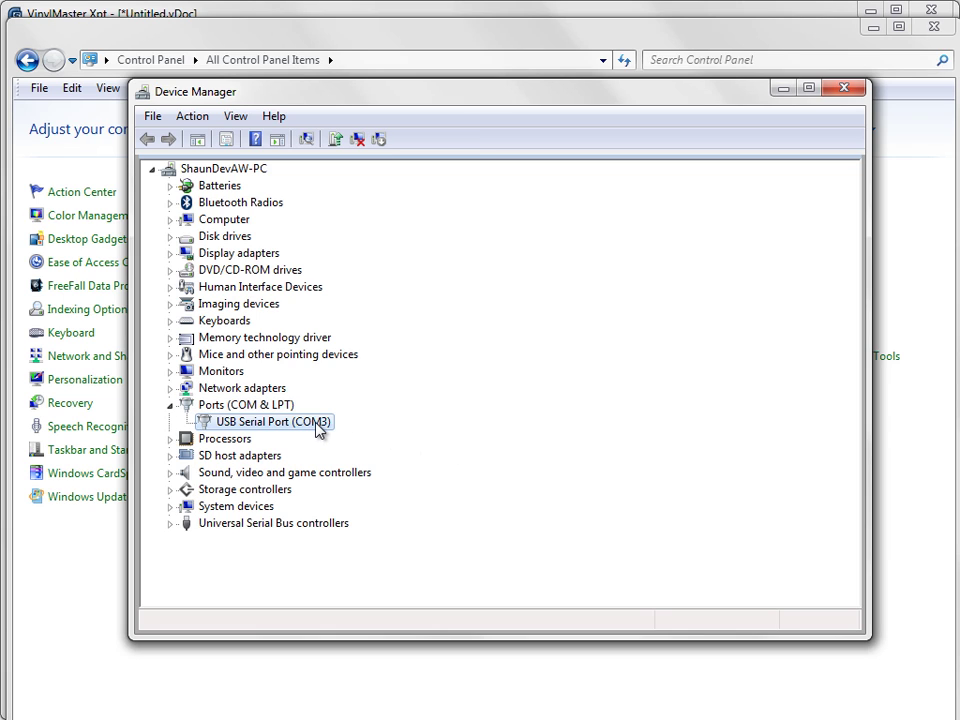
right_click(314, 421)
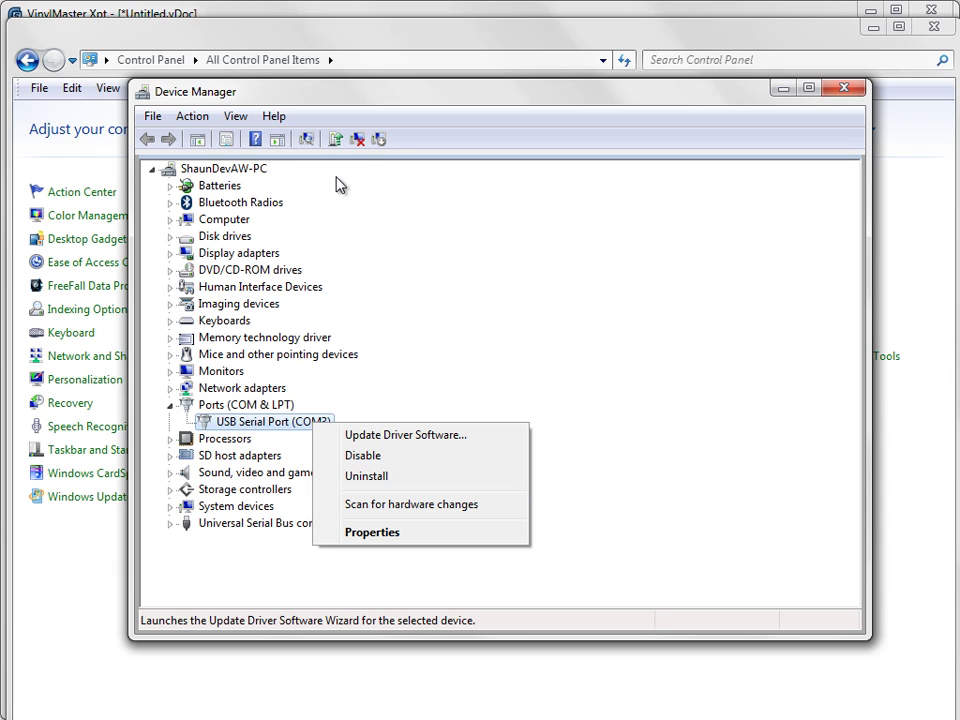
left_click(354, 83)
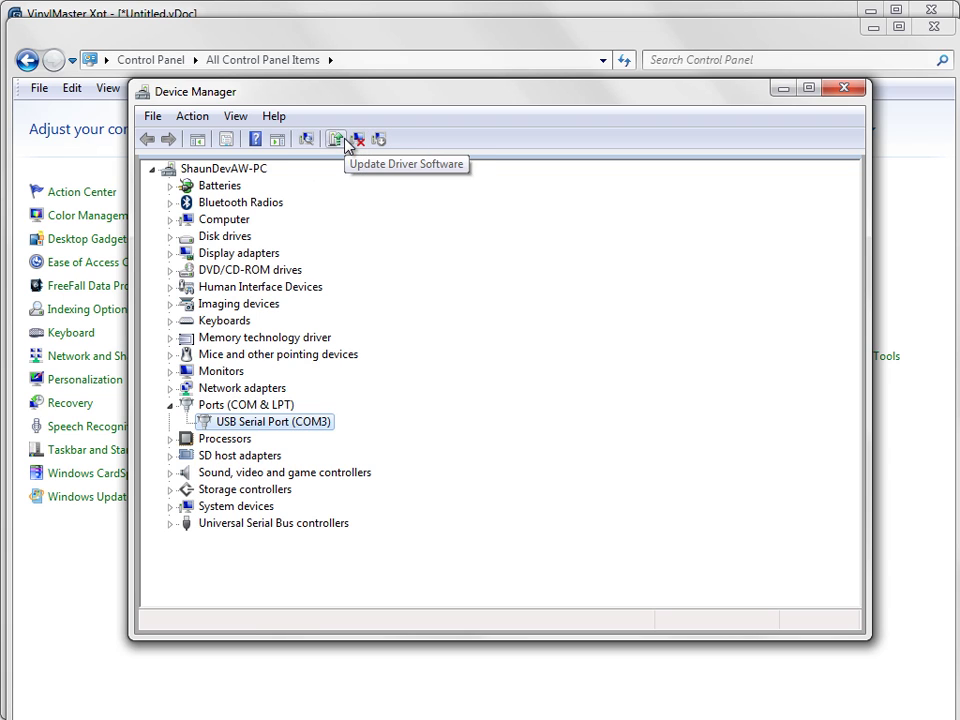
In USB Serial Port (COM3) Properties, set Port Settings flow control to Xon / Xoff
left_click(229, 140)
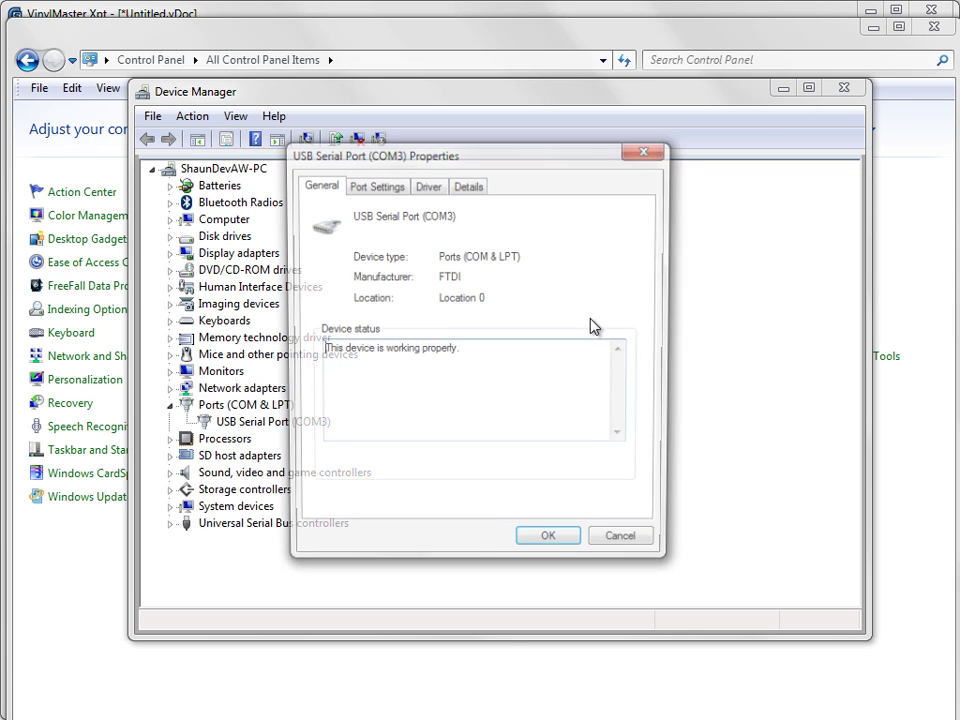
left_click(622, 550)
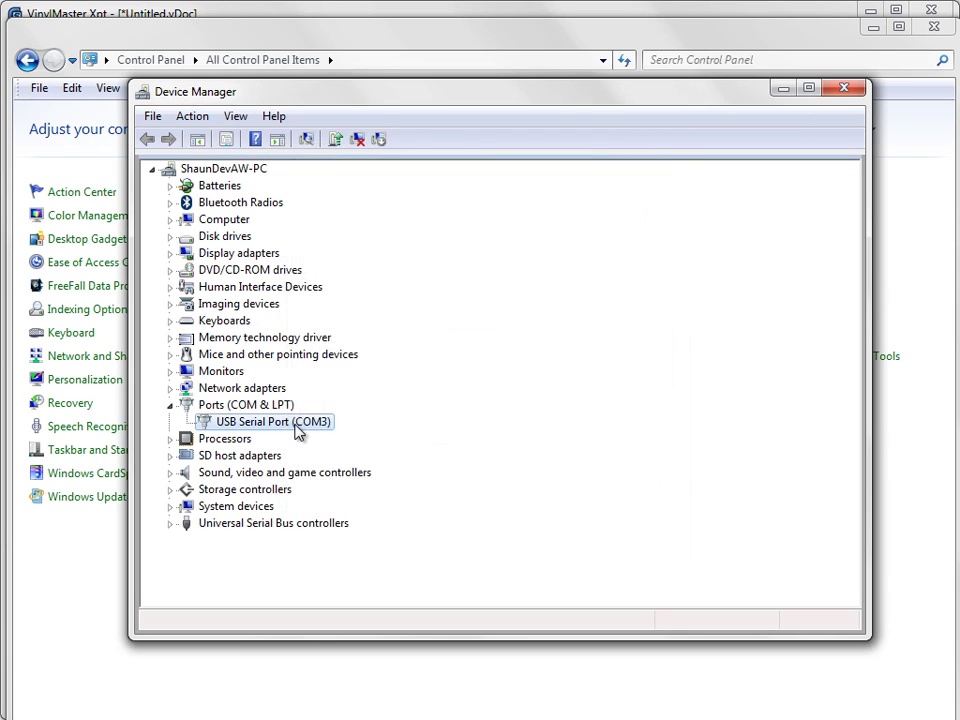
right_click(300, 428)
left_click(383, 543)
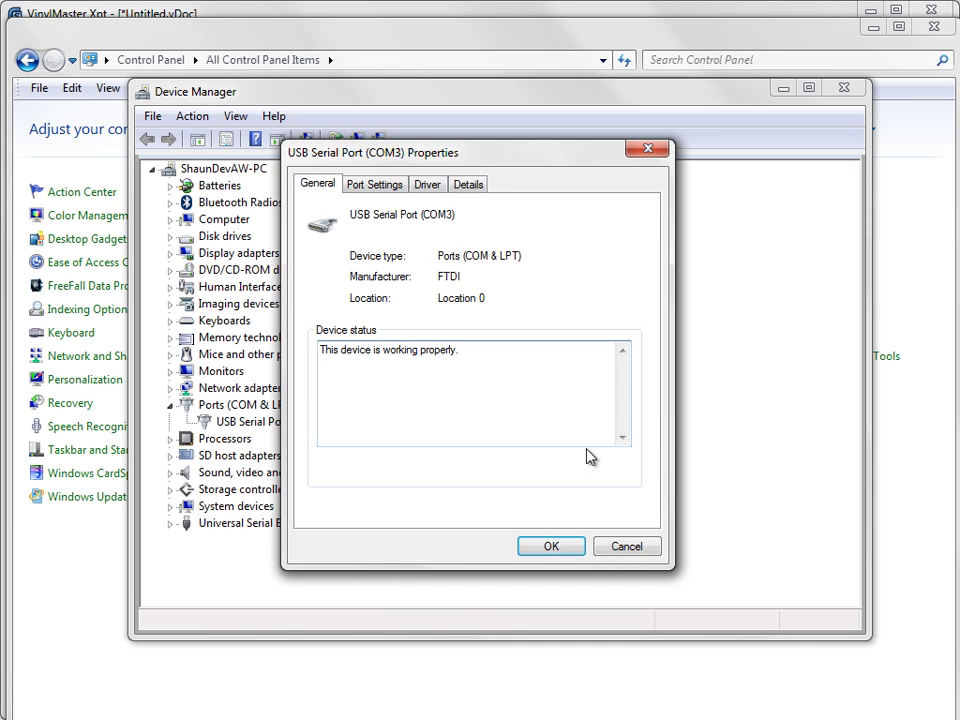
left_click(622, 546)
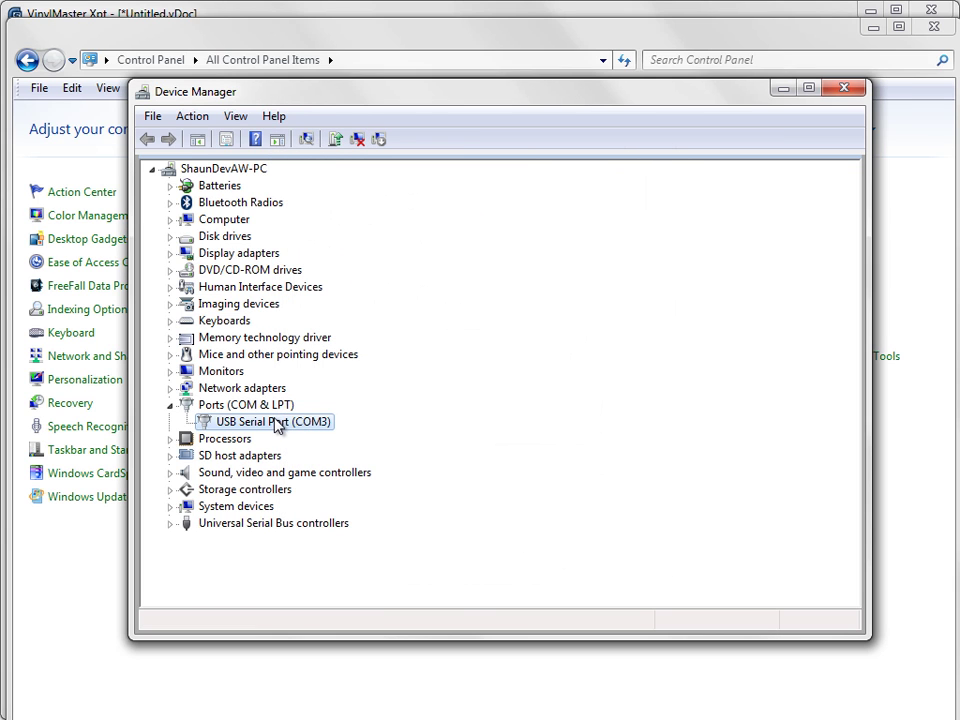
left_click(224, 140)
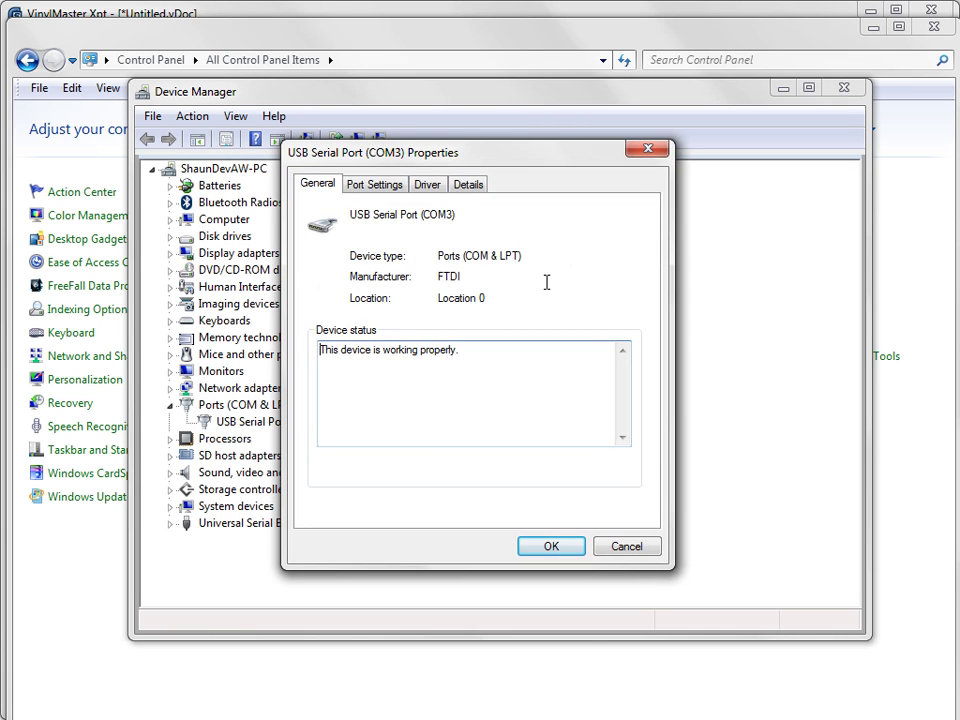
left_click(378, 190)
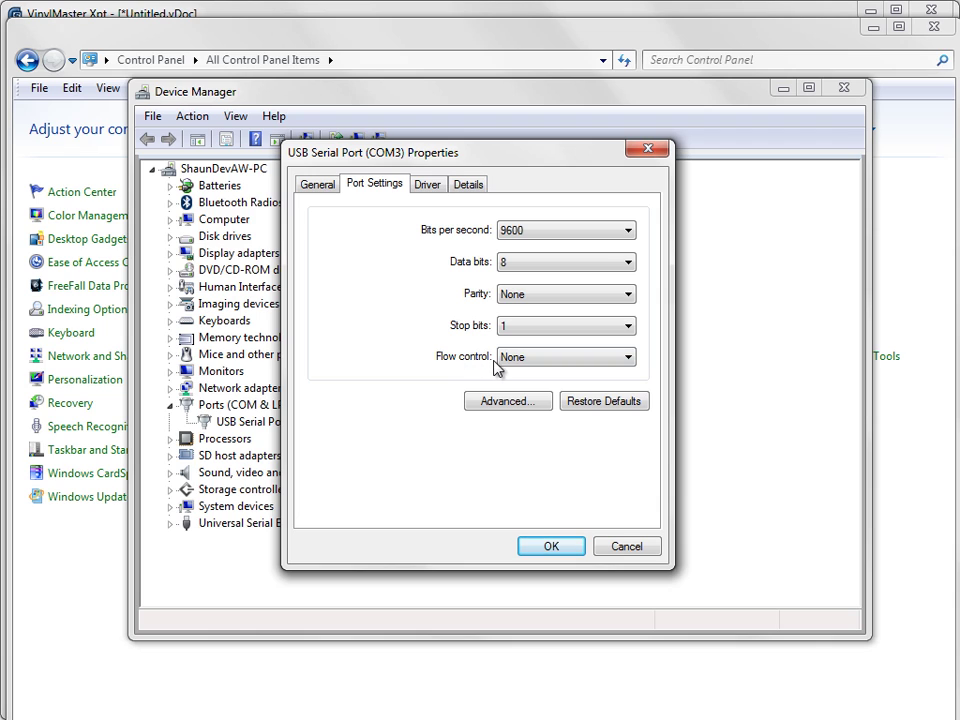
left_click(533, 359)
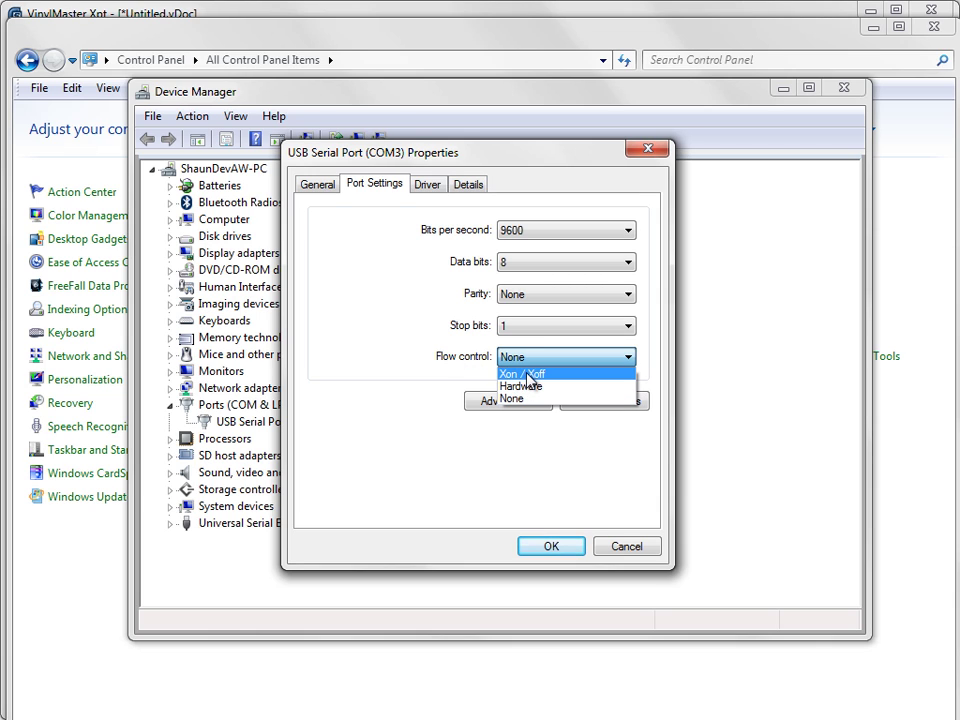
left_click(534, 375)
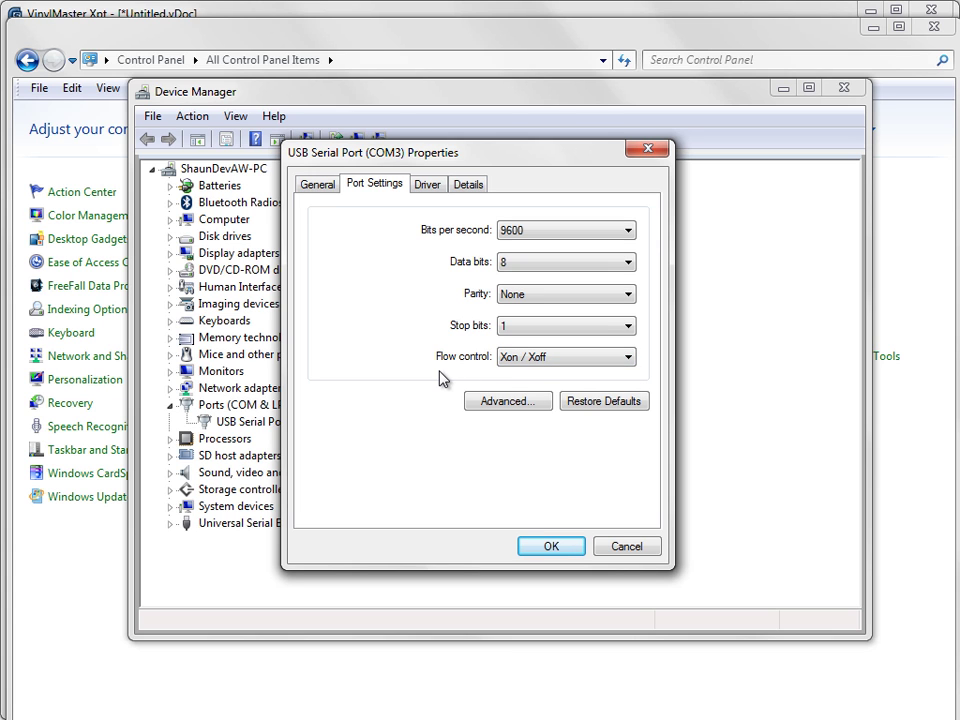
Set COM3 flow control to Xon / Xoff again and save it with OK
left_click(495, 405)
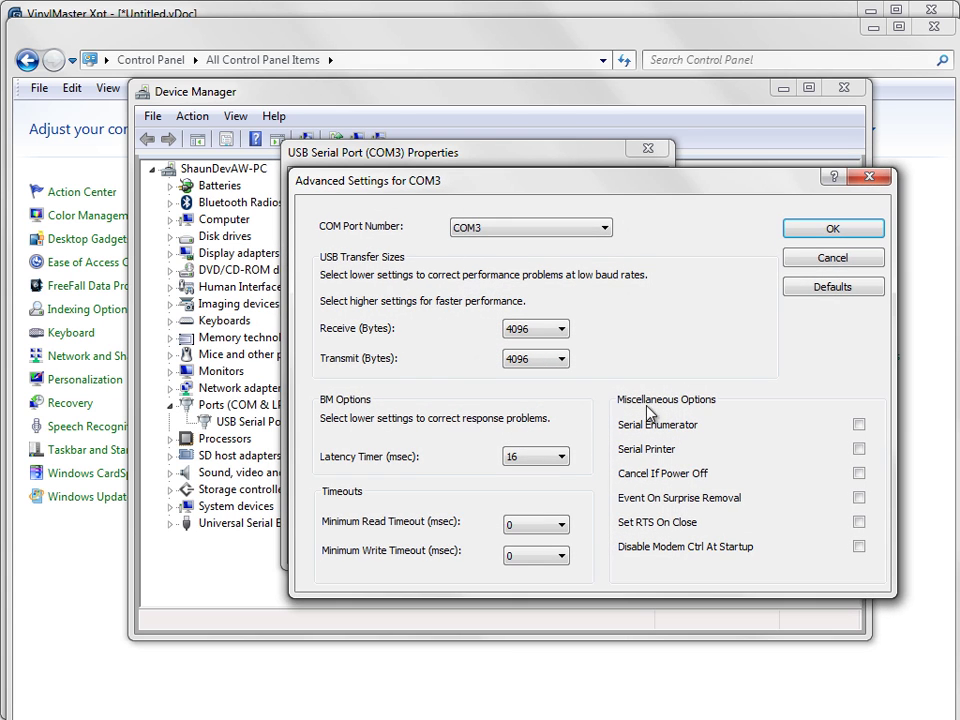
left_click(832, 260)
left_click(555, 545)
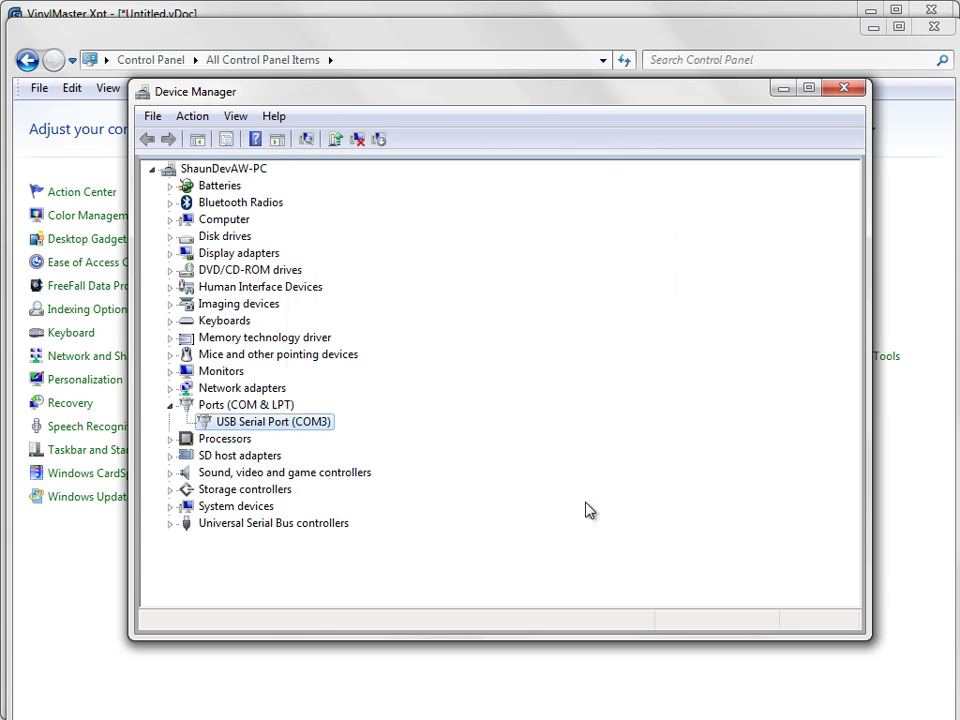
right_click(307, 423)
left_click(362, 530)
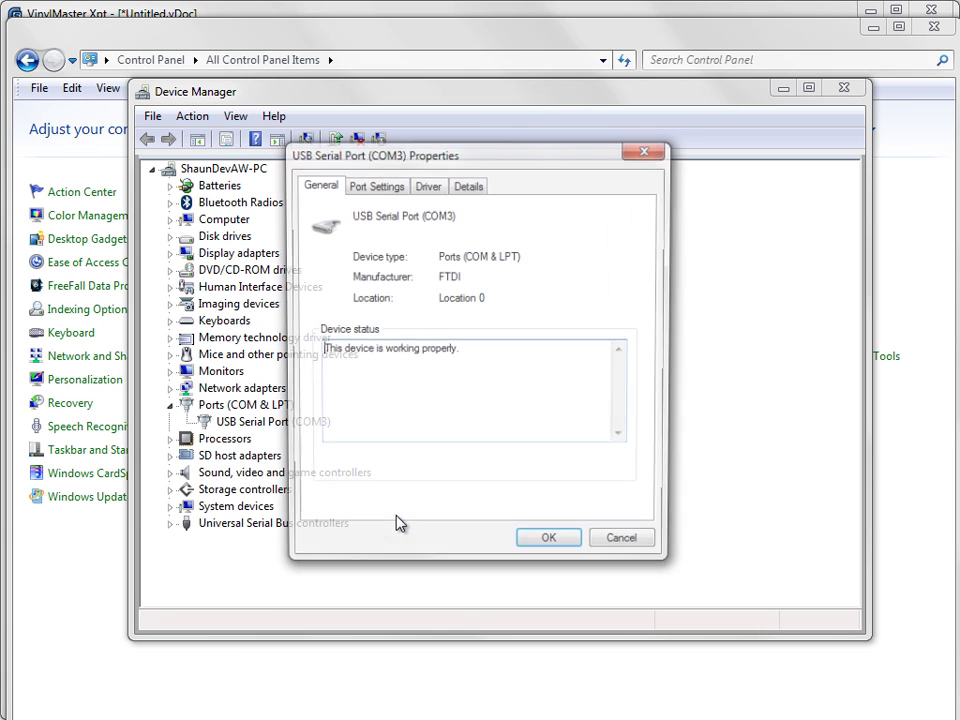
left_click(362, 188)
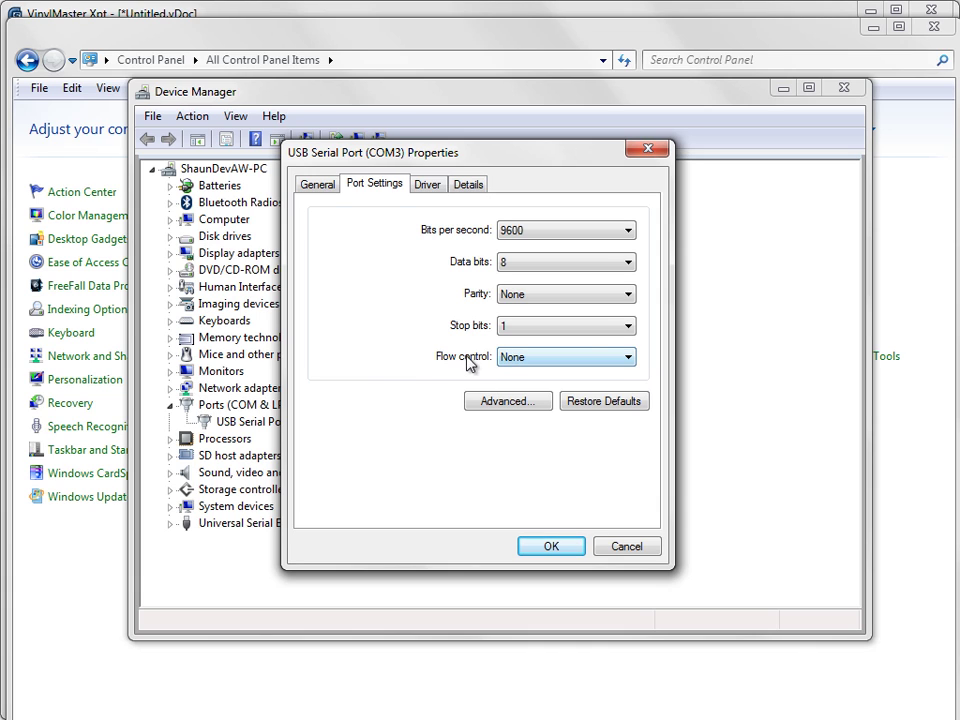
left_click(516, 359)
left_click(520, 374)
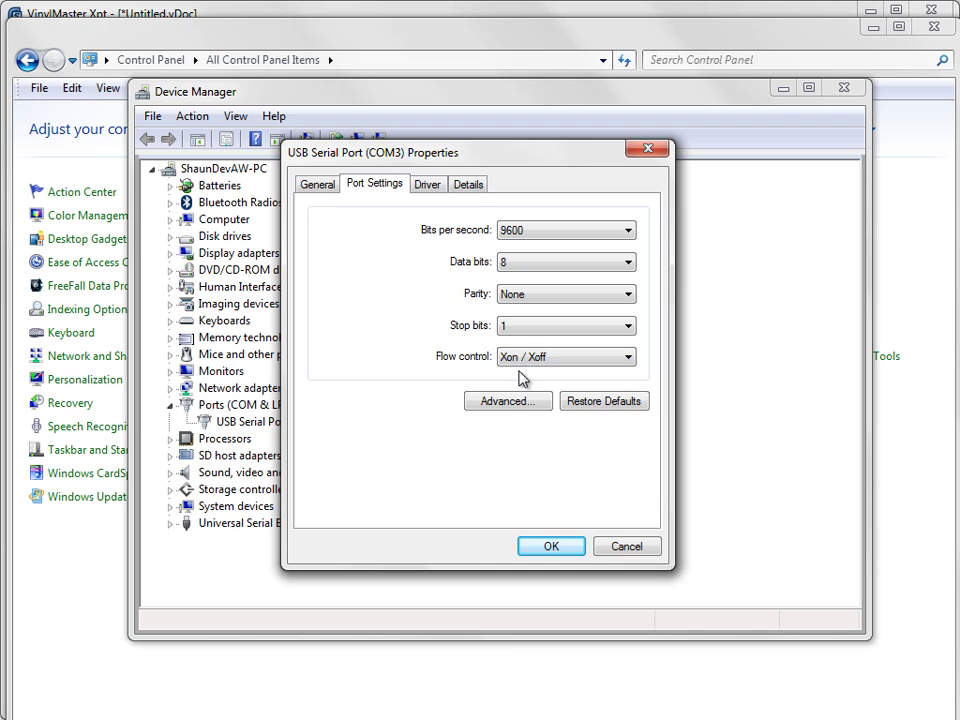
left_click(552, 547)
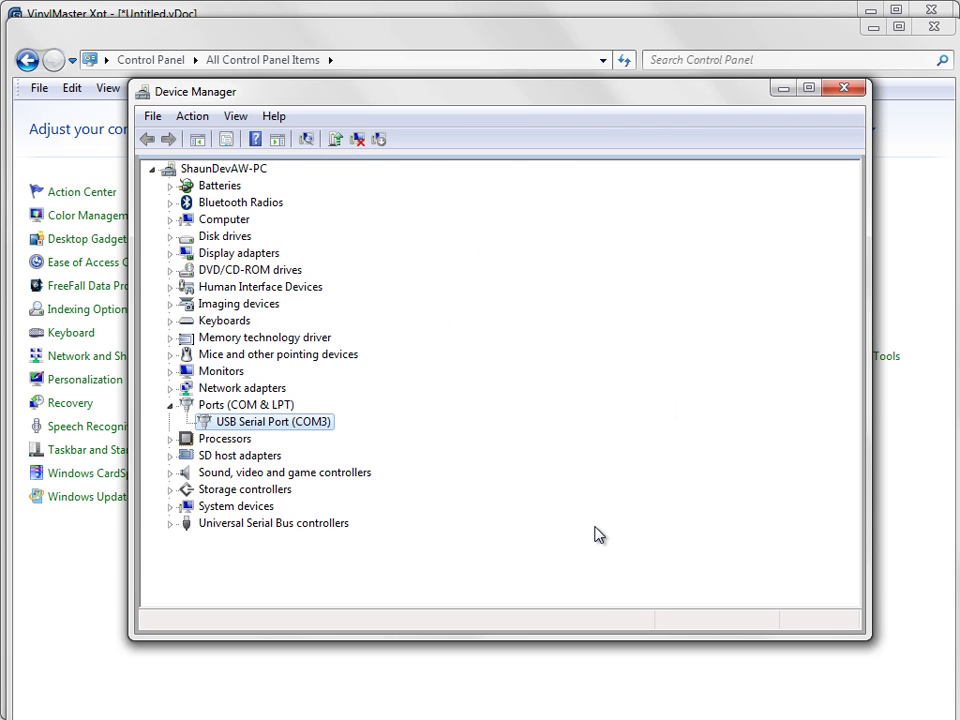
Reopen COM3 Port Settings to confirm Xon / Xoff at 9600 bits per second
right_click(313, 424)
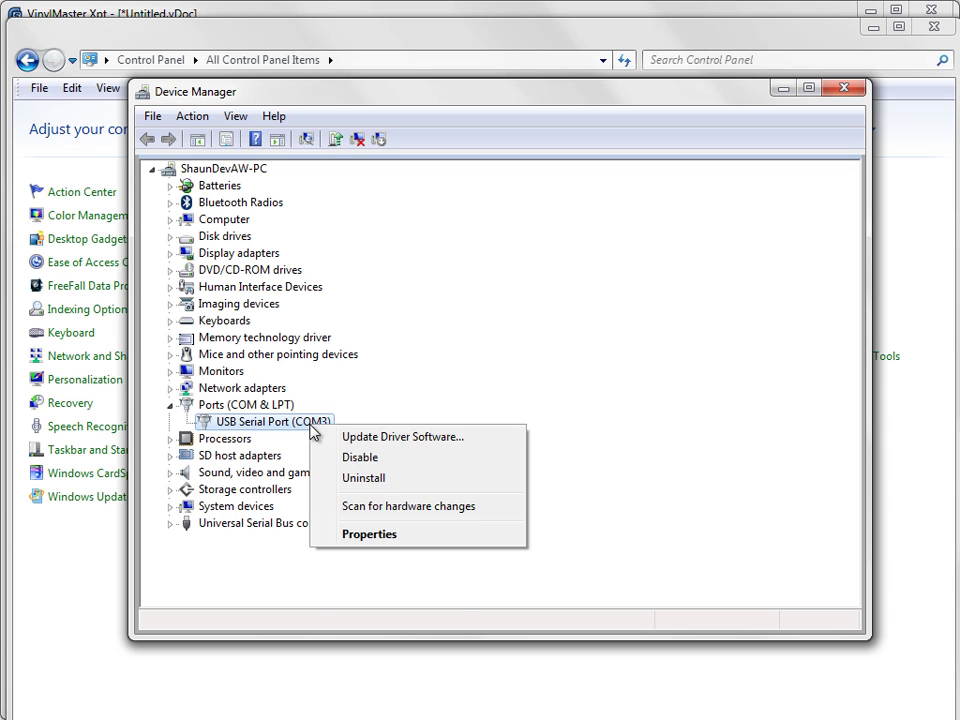
left_click(396, 535)
left_click(378, 184)
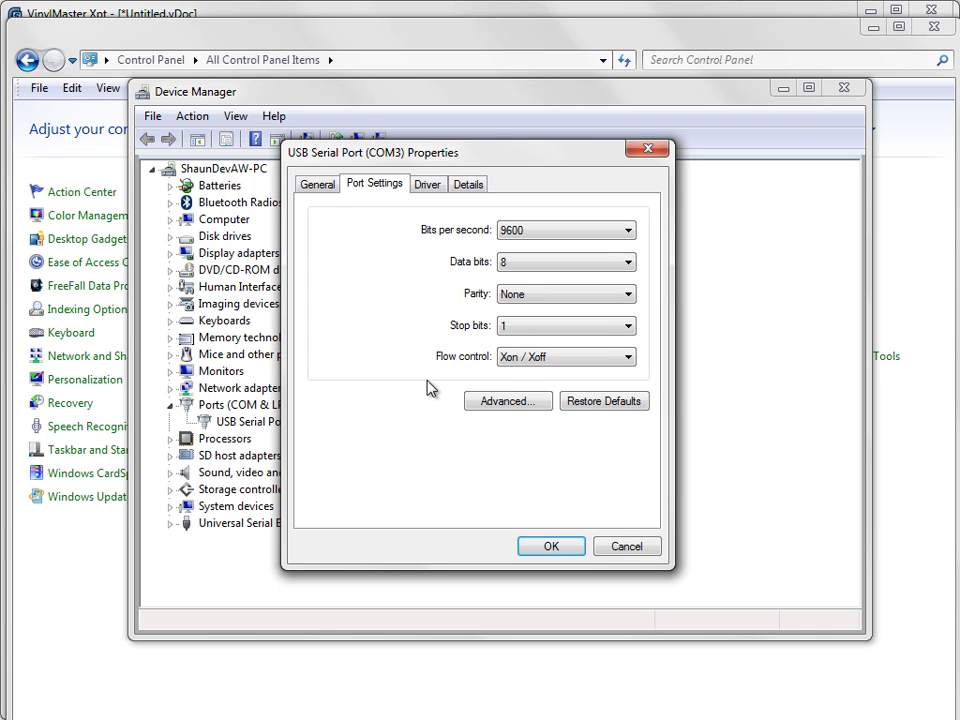
In Advanced Settings for COM3, keep port number COM3 and enable Serial Enumerator and Serial Printer
left_click(505, 403)
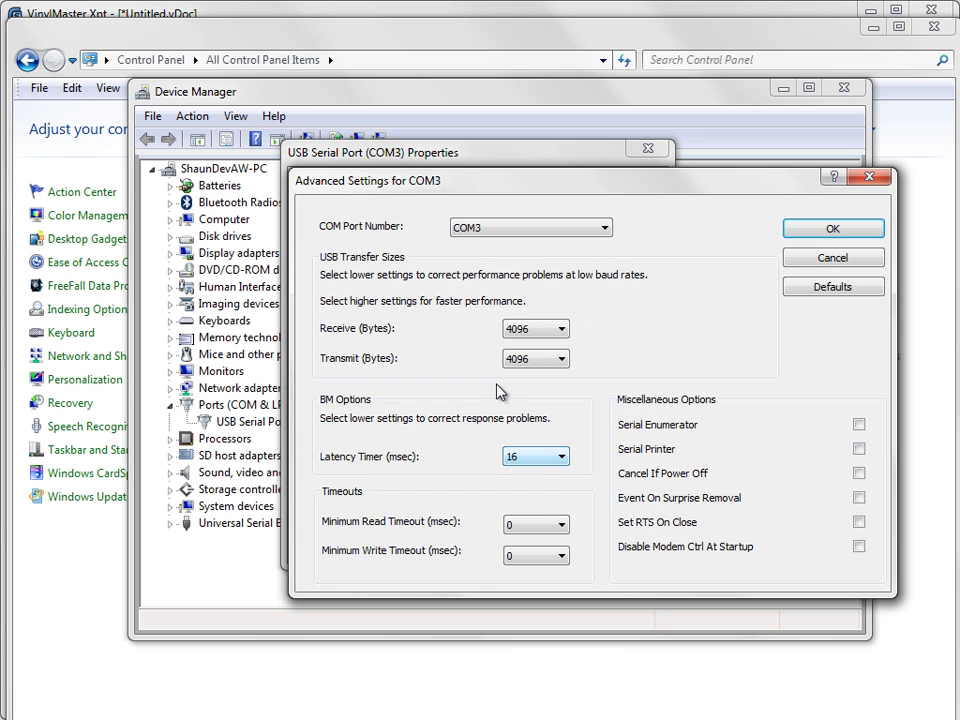
left_click(504, 230)
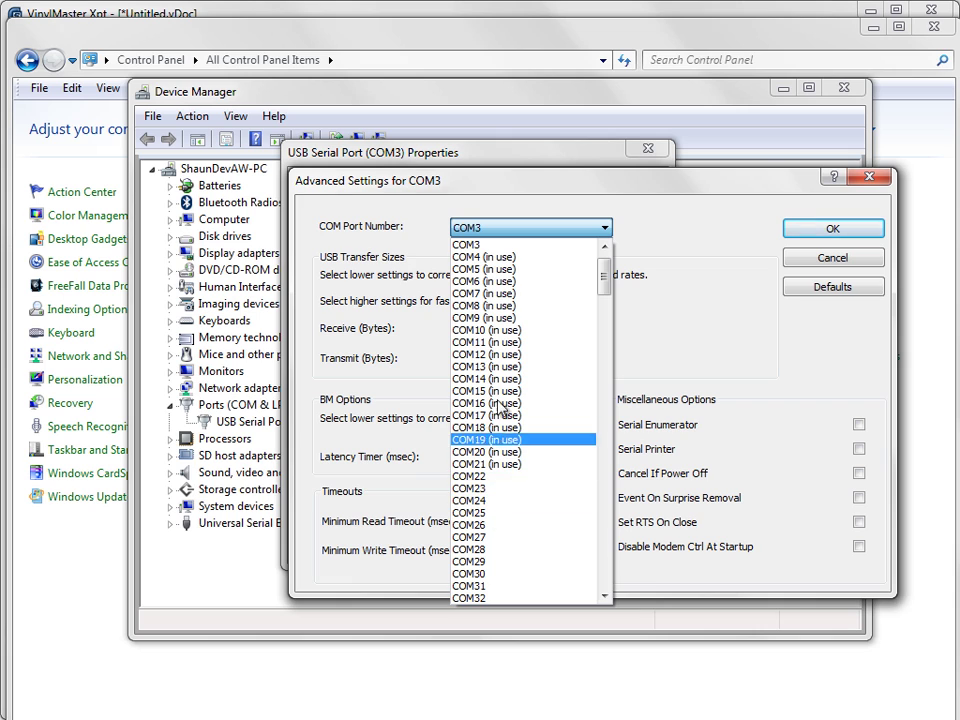
left_click(574, 223)
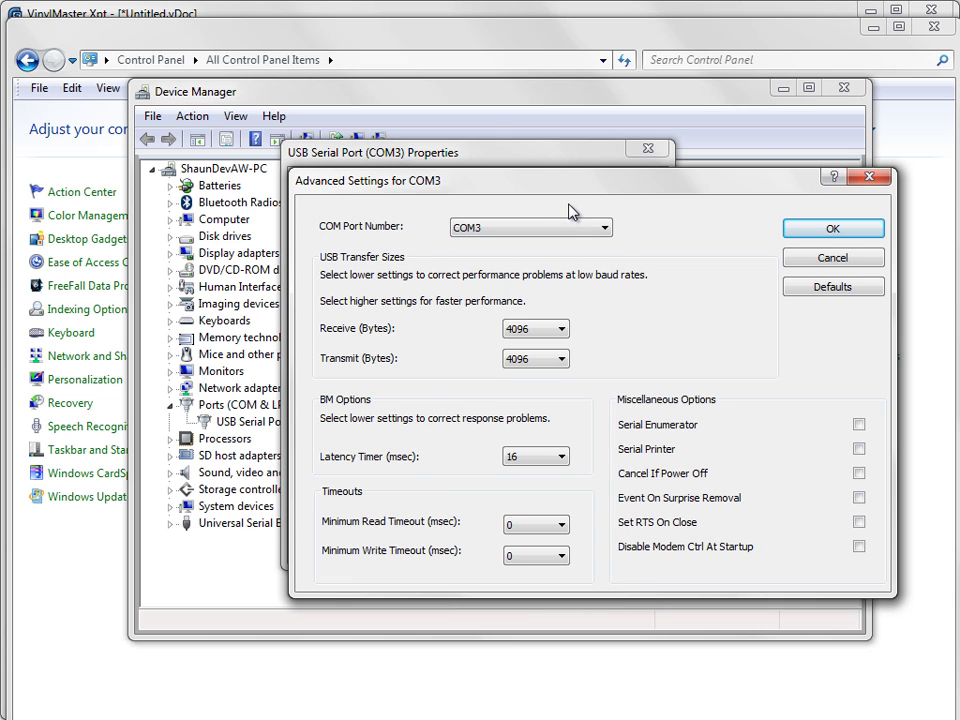
left_click(560, 232)
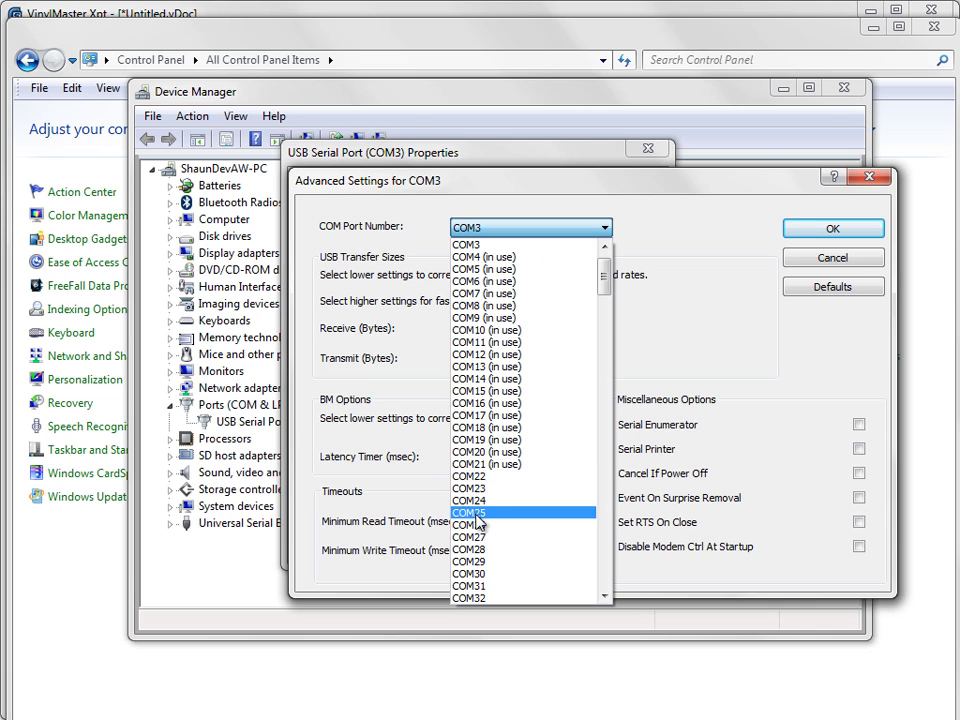
left_click(620, 241)
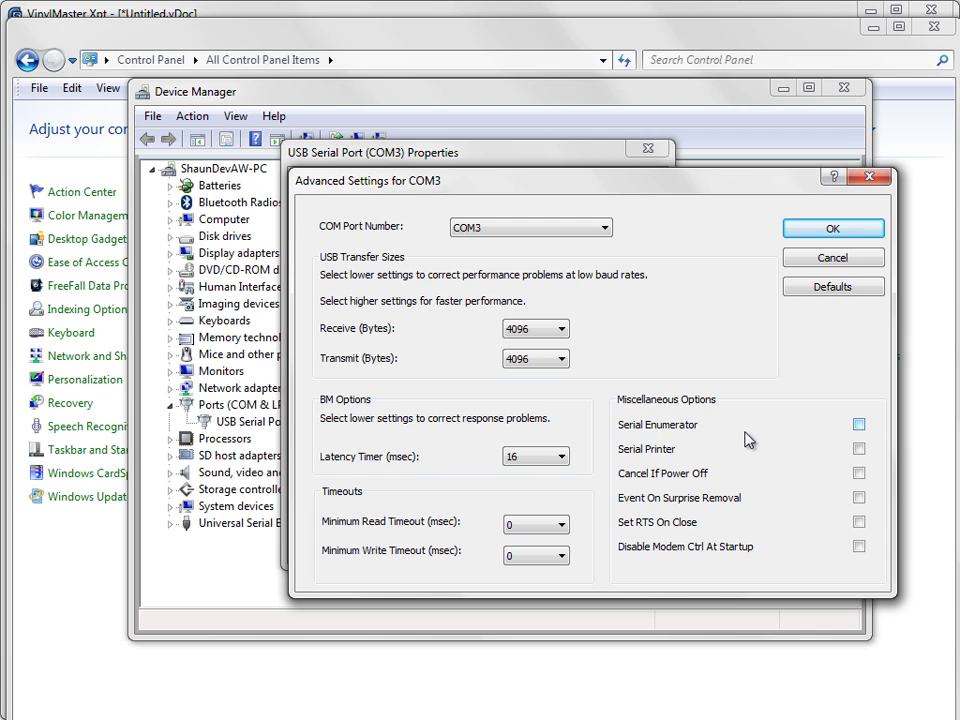
left_click(859, 426)
left_click(858, 450)
Accept the COM3 advanced settings and apply the port properties with OK
key("Return")
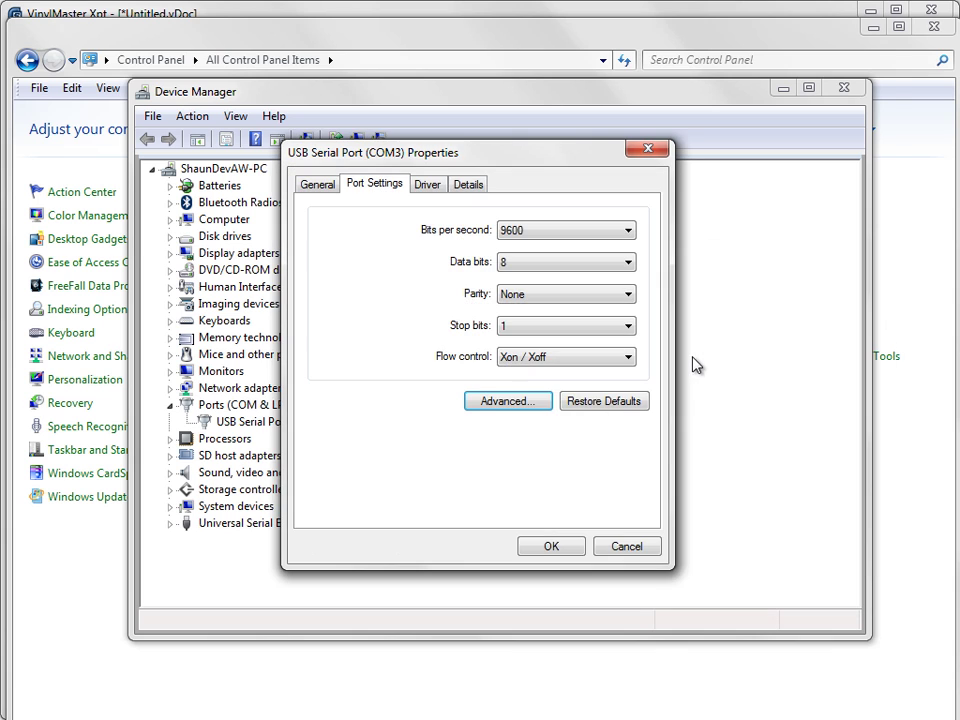
left_click(530, 403)
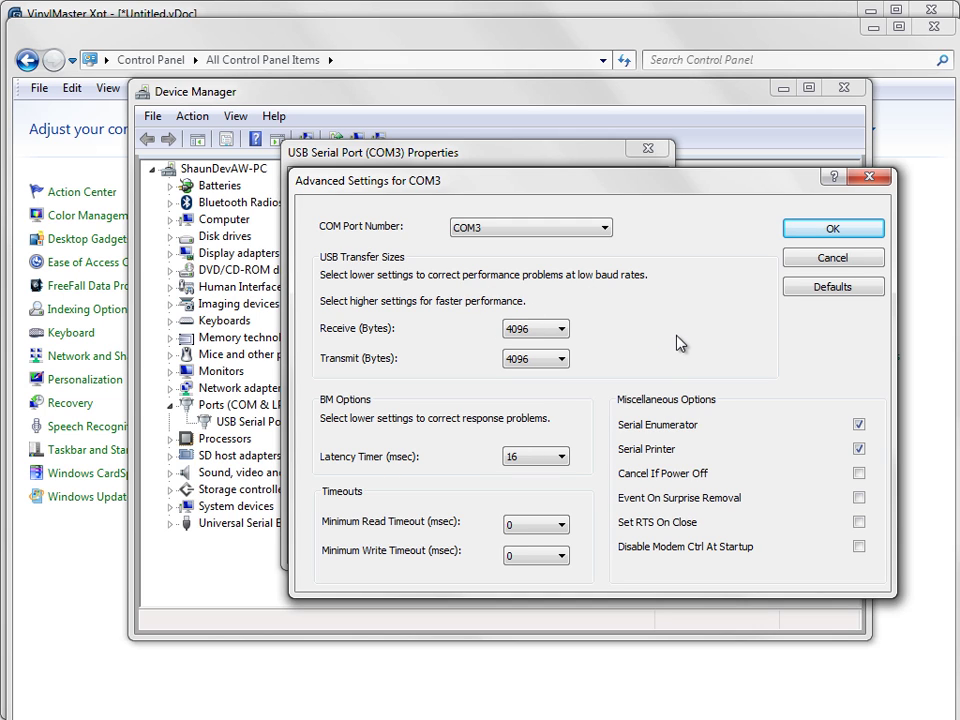
left_click(814, 236)
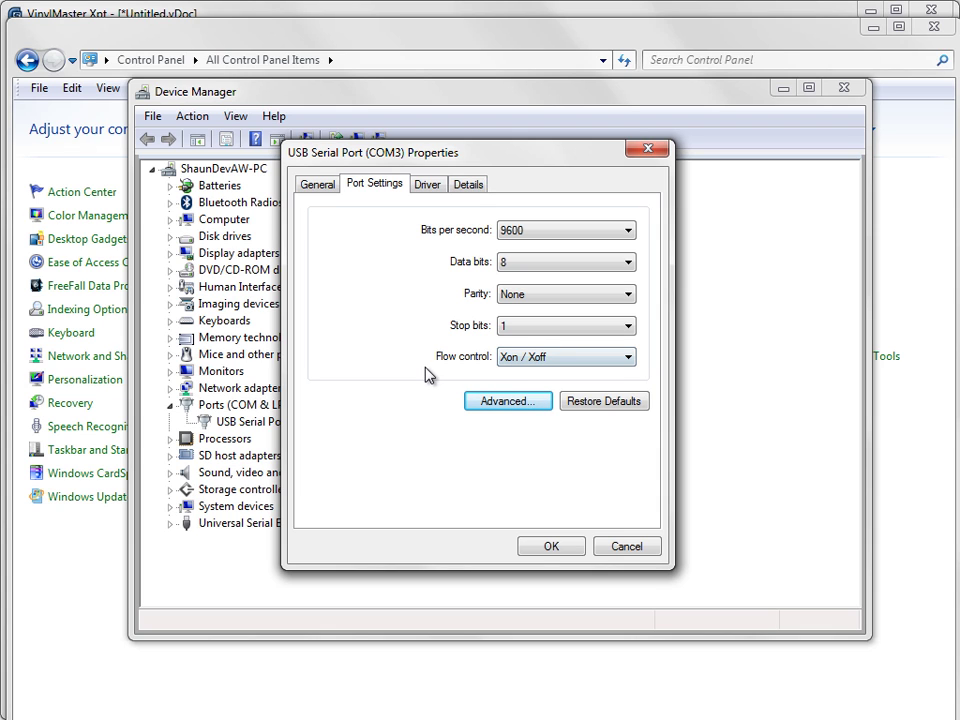
left_click(540, 550)
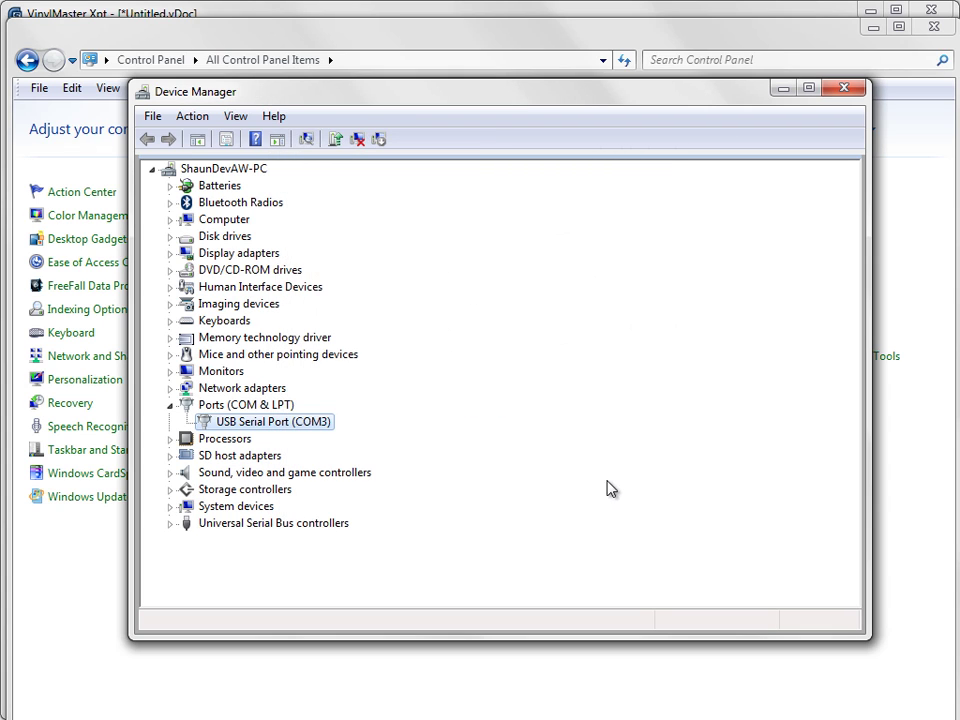
Recheck COM3's advanced settings, accept both dialogs, and close Device Manager
right_click(326, 421)
left_click(362, 527)
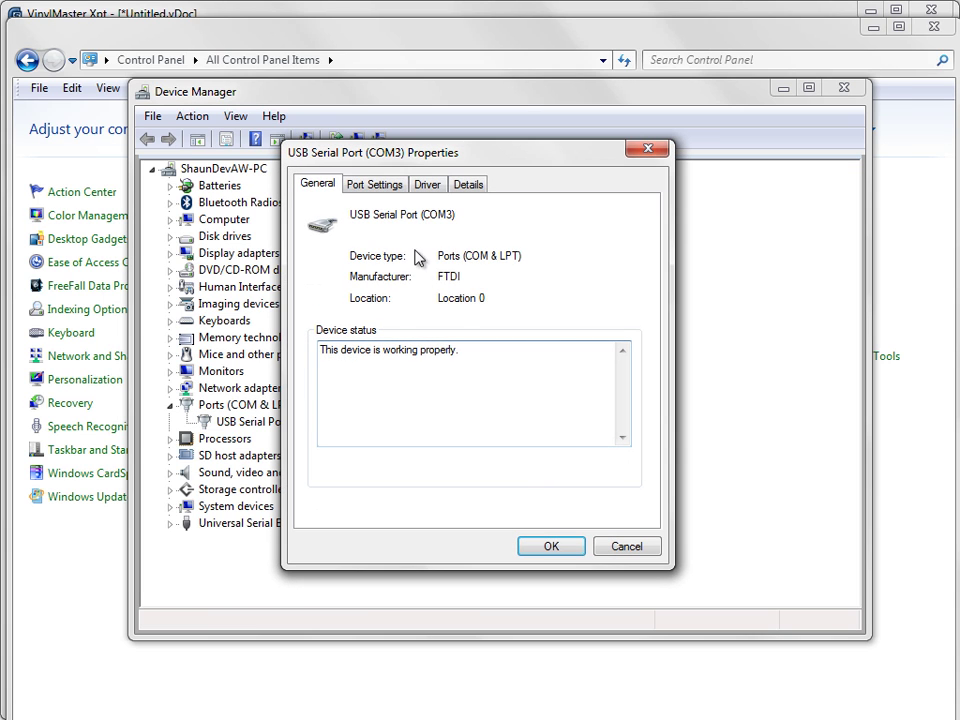
left_click(378, 188)
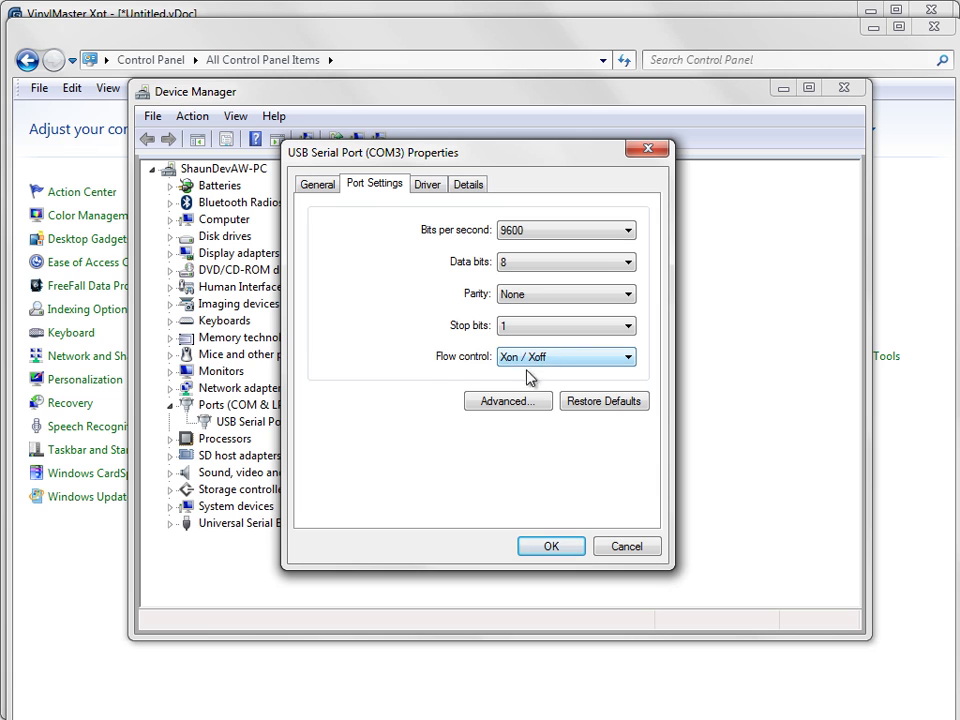
left_click(510, 402)
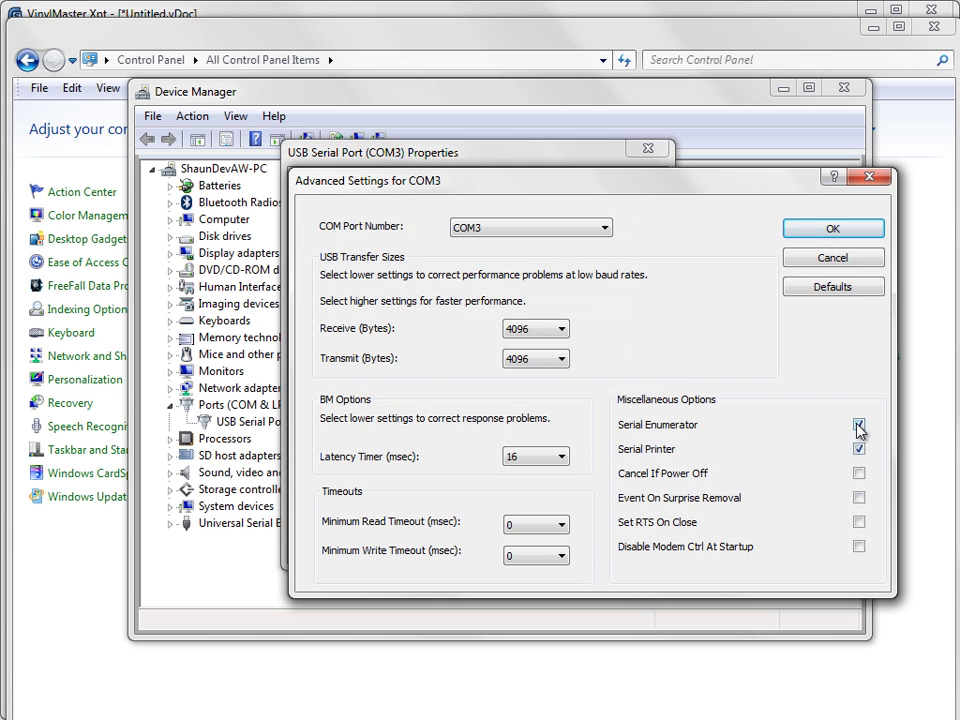
left_click(831, 229)
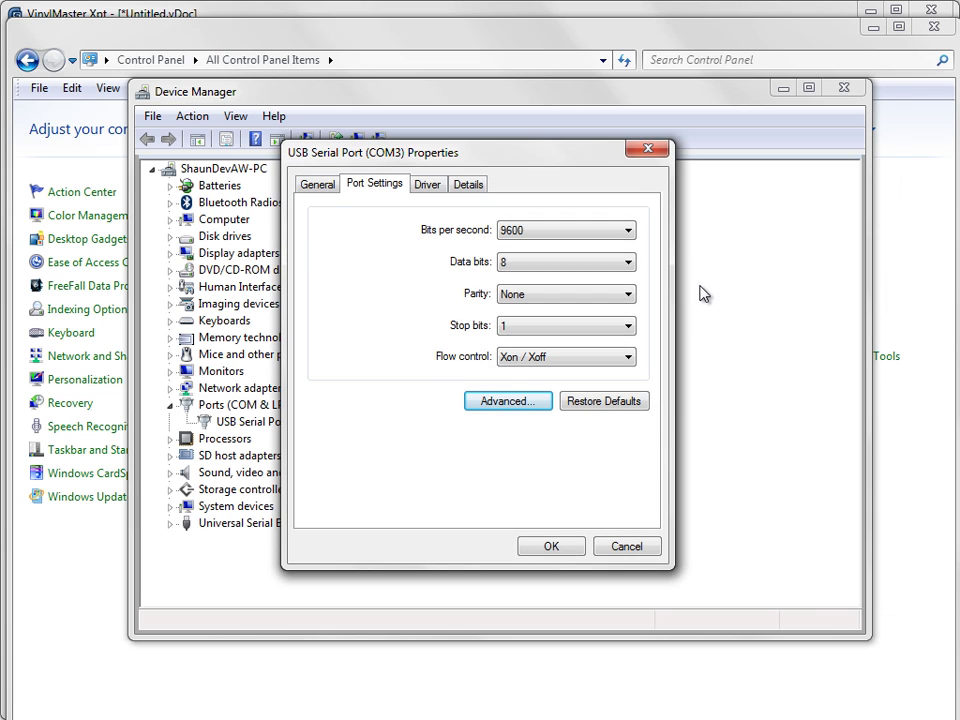
left_click(550, 548)
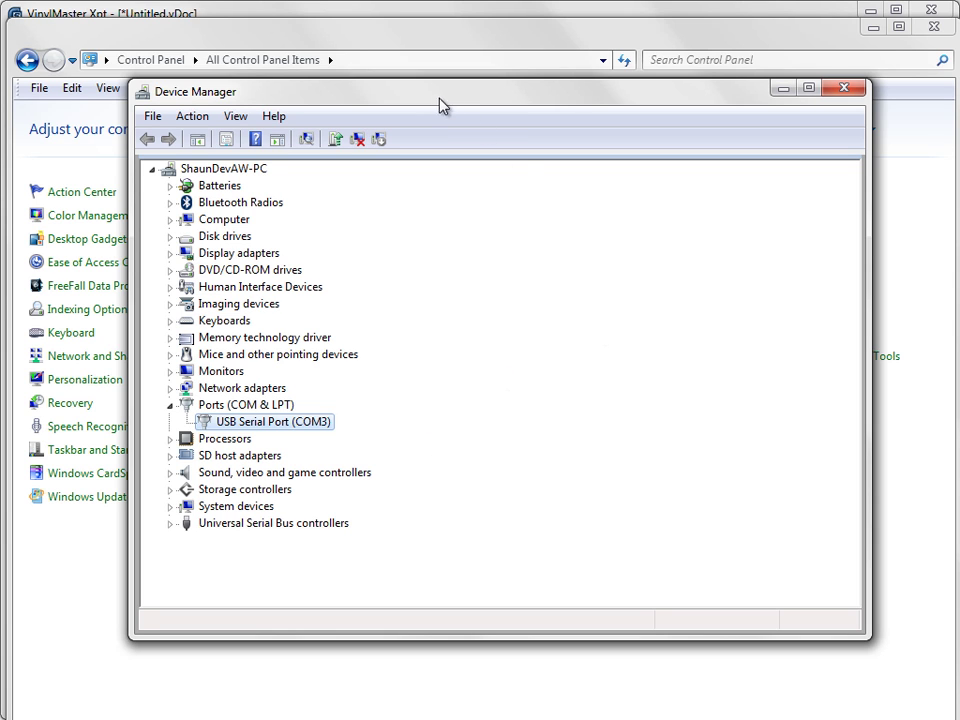
key("alt+F4")
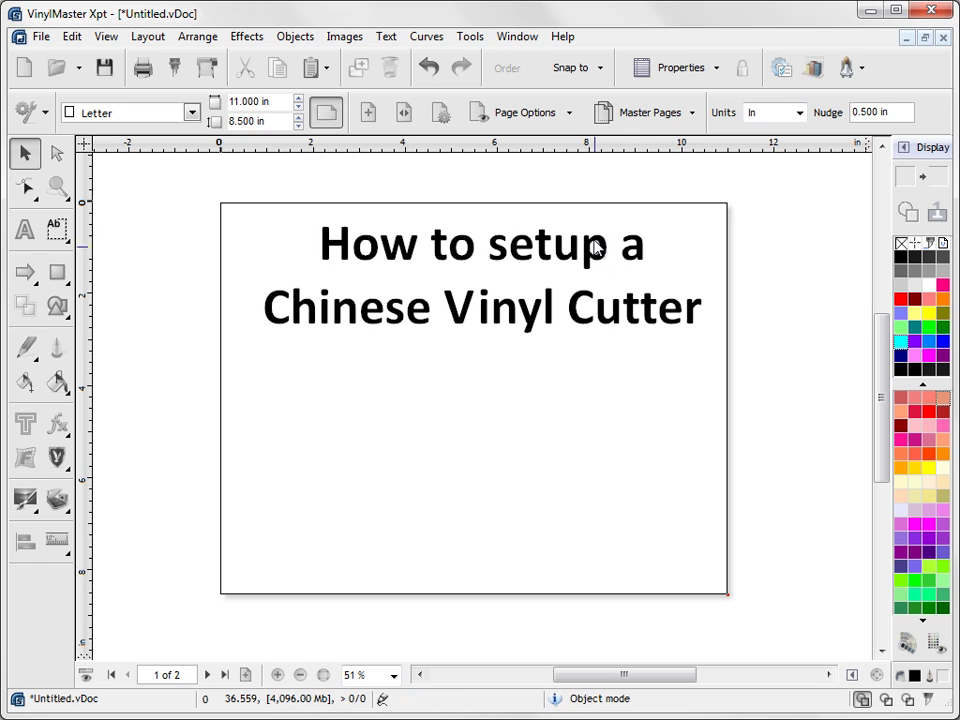
Launch Help > Setup Wizard, confirm the licence is Fully Activated, and go to Cutting
left_click(564, 37)
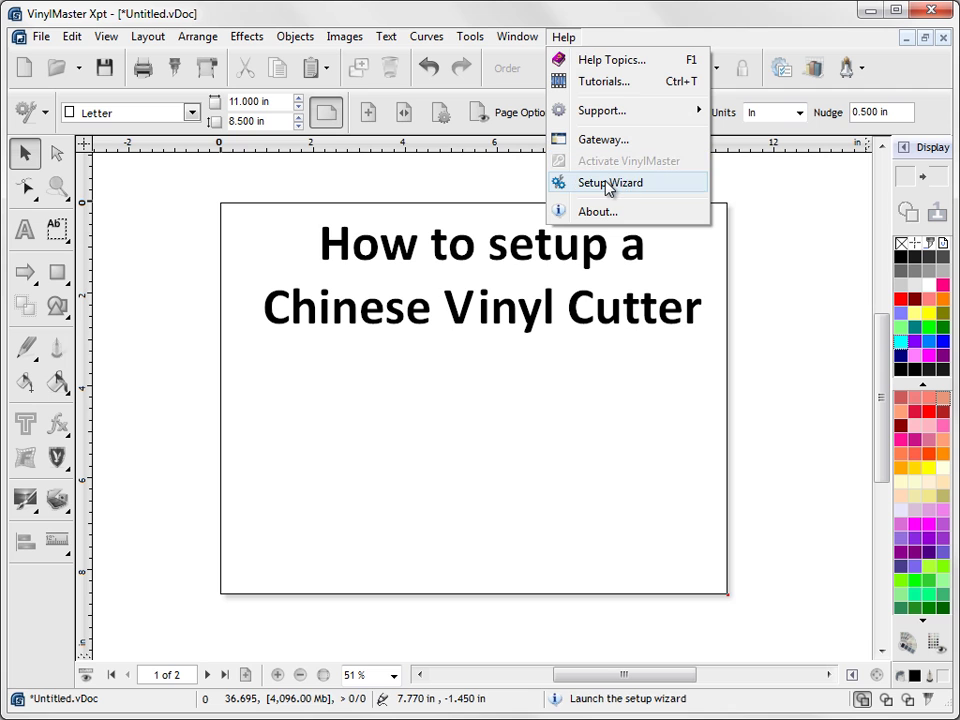
left_click(610, 184)
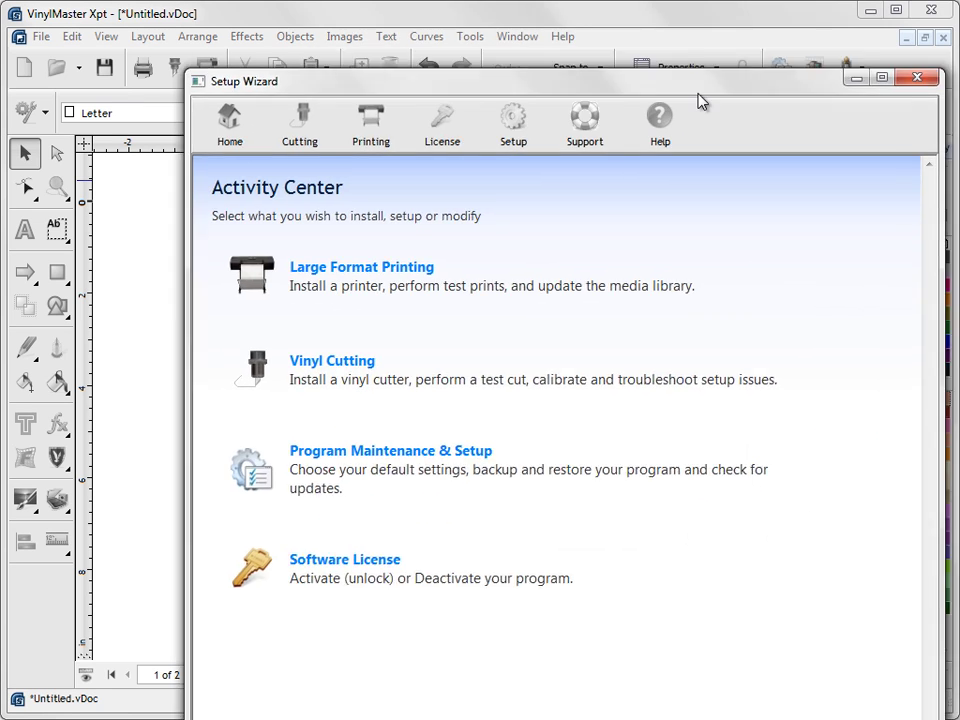
left_click_drag(701, 101, 662, 41)
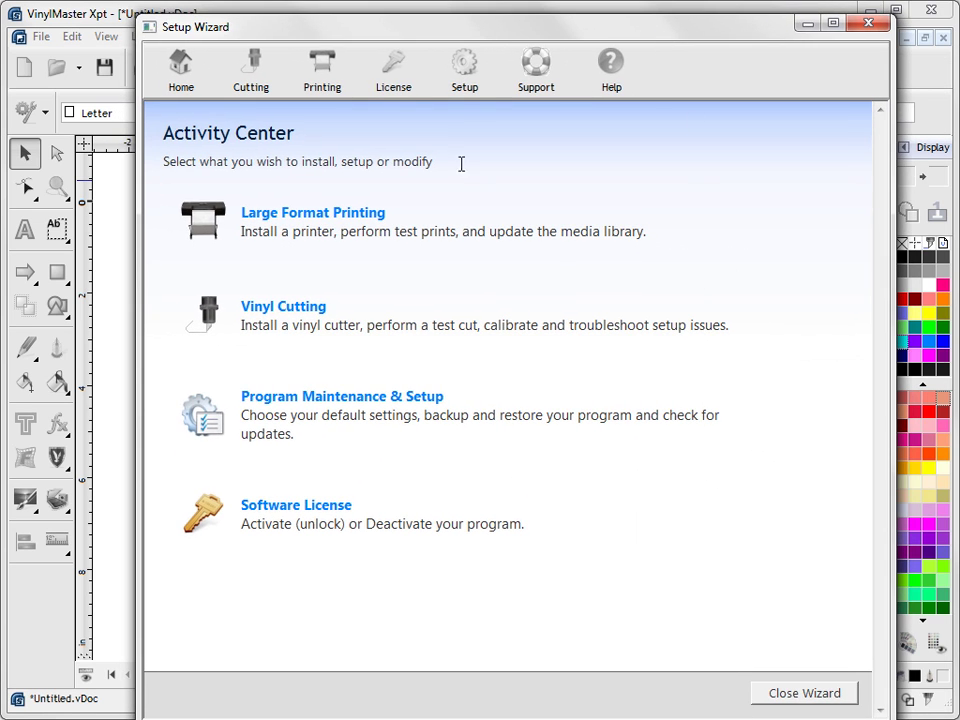
left_click(399, 84)
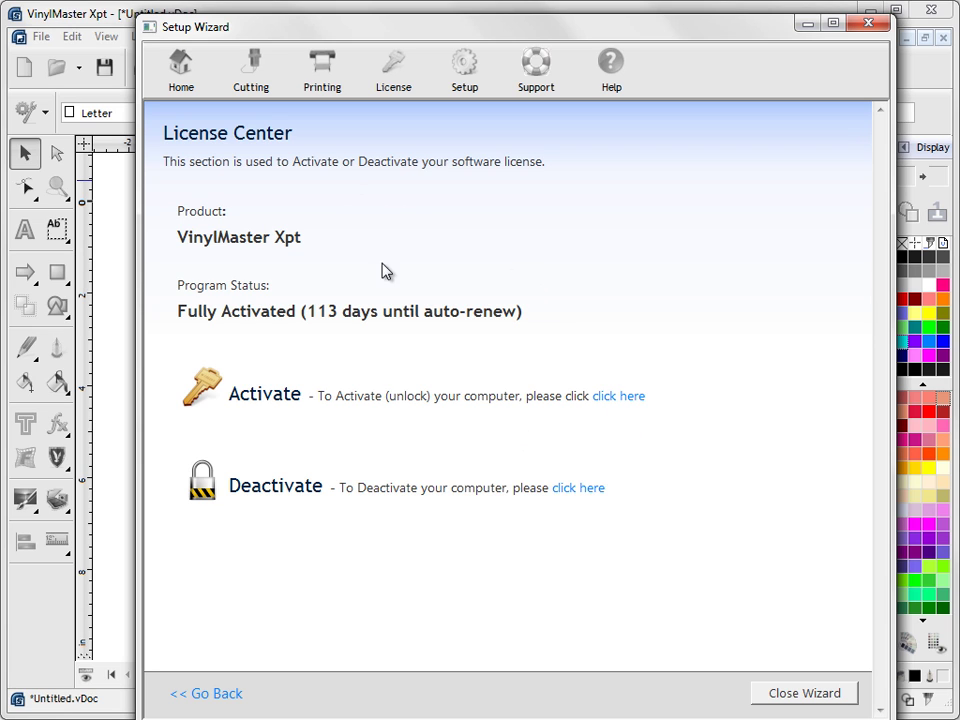
left_click(258, 86)
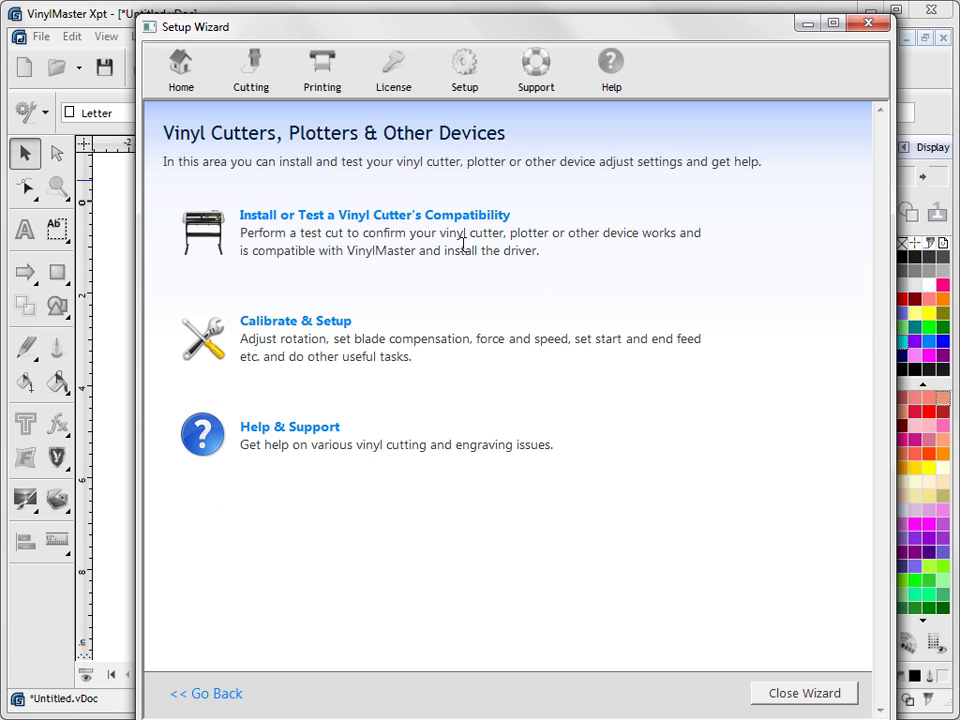
Choose make Creation and model CS-630 (24.00in, DMPL), then continue to Select the Port
left_click(350, 214)
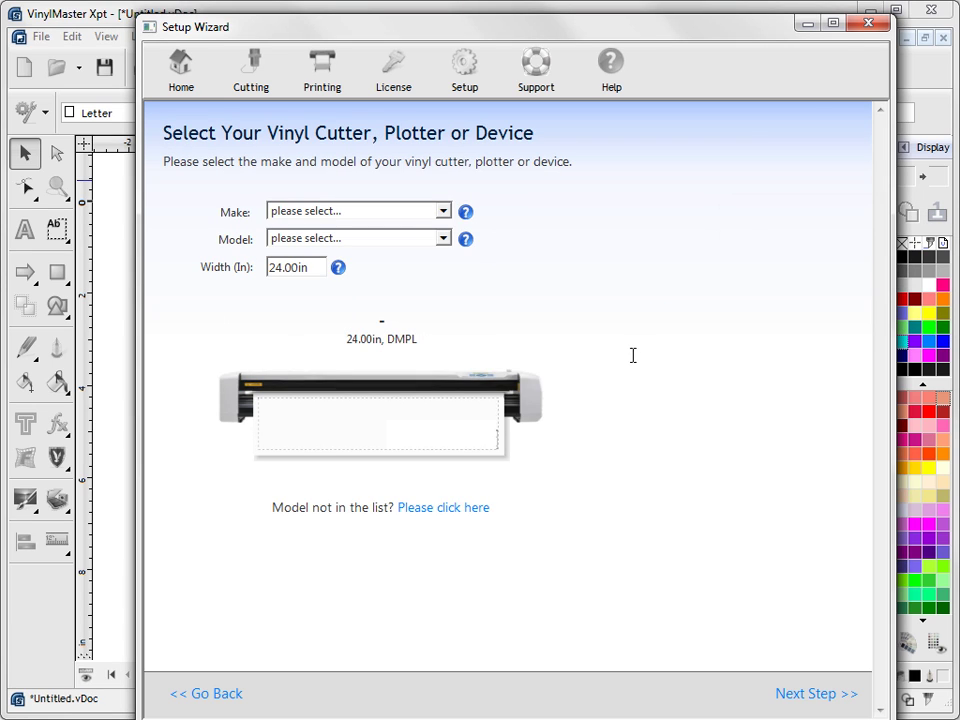
left_click(383, 212)
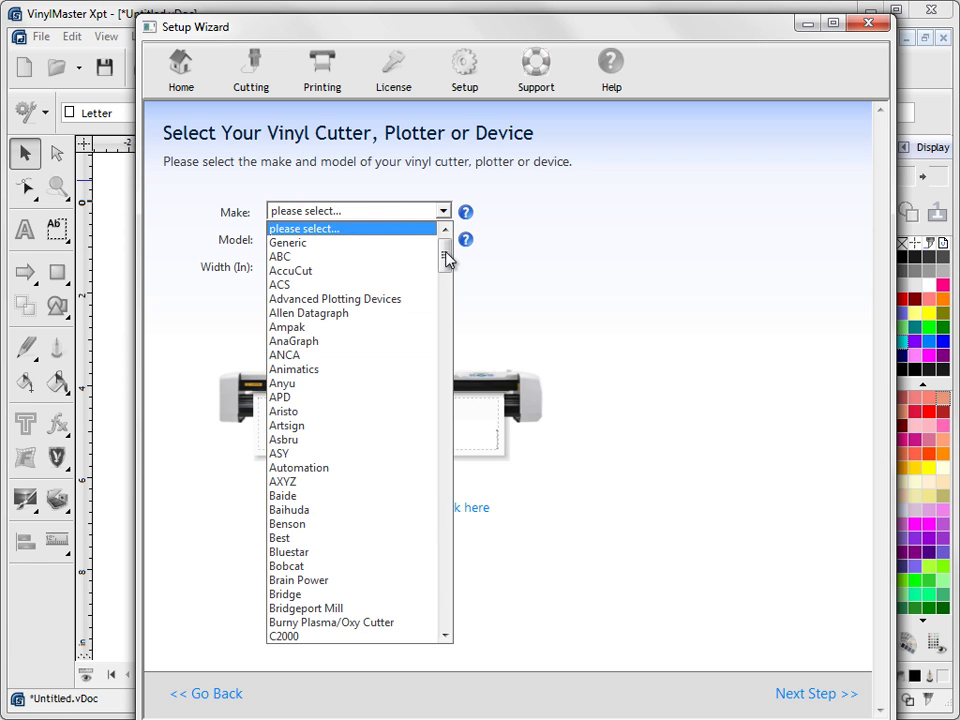
scroll(414, 388, "down", 4)
scroll(408, 386, "down", 6)
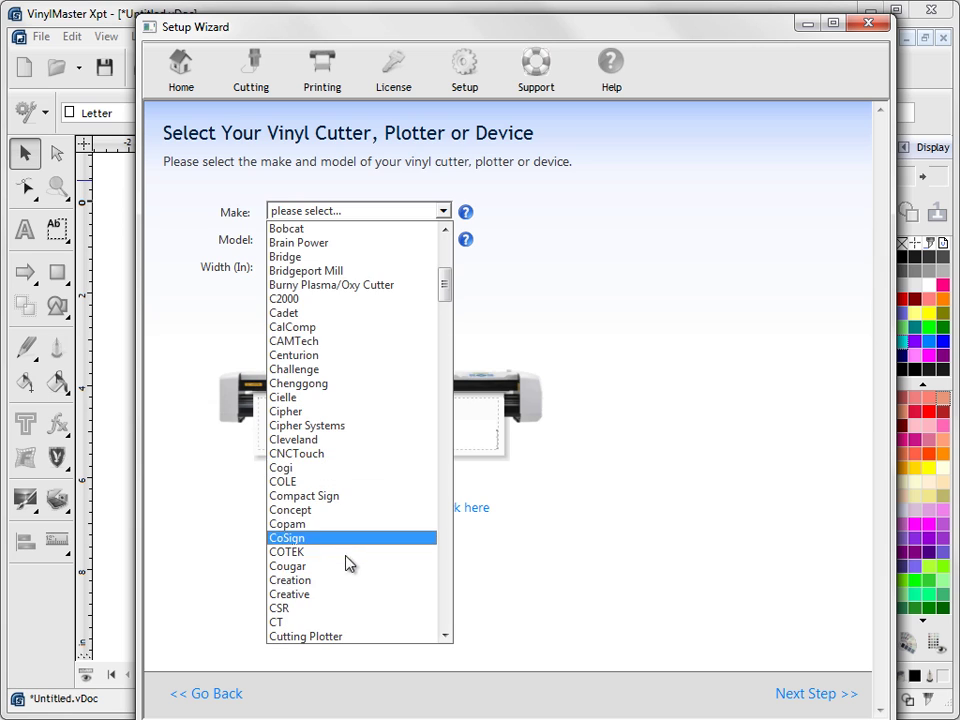
left_click(345, 582)
left_click(328, 240)
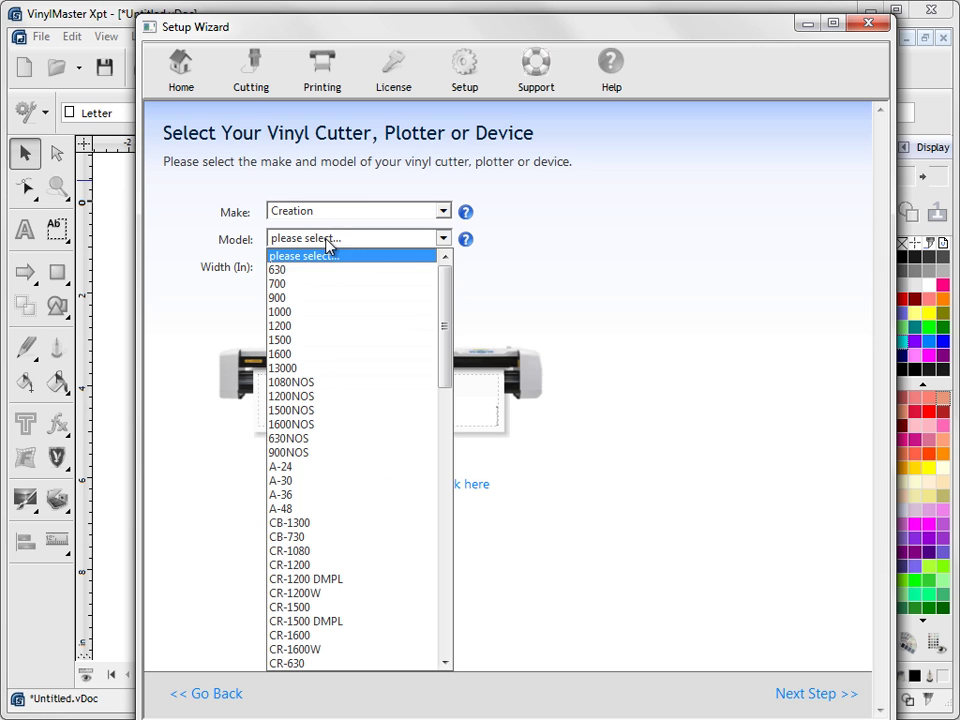
left_click_drag(447, 310, 445, 433)
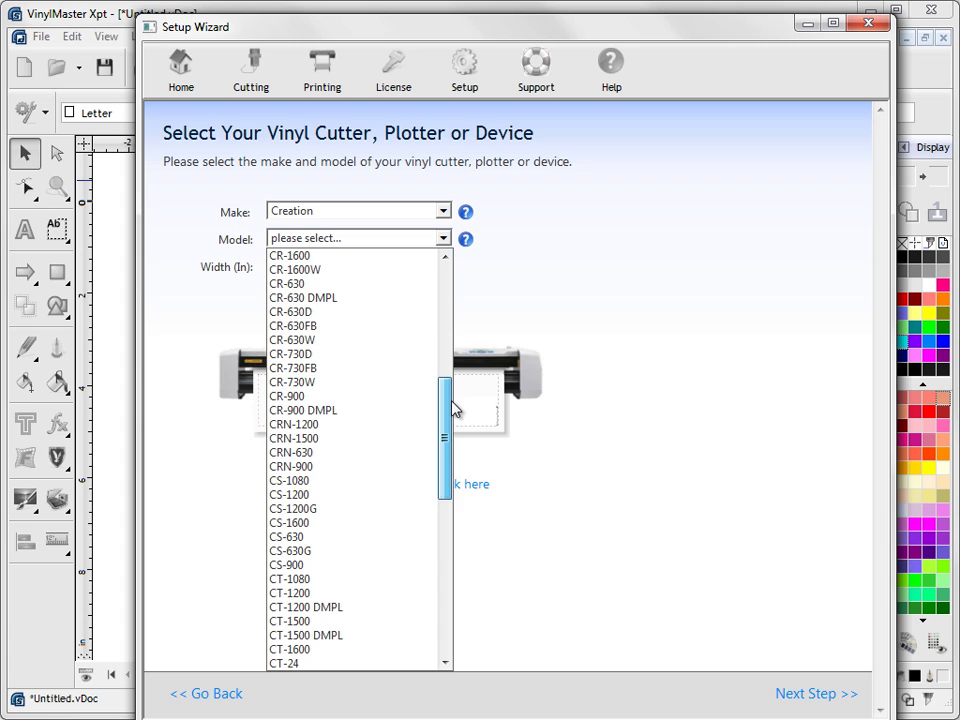
left_click(304, 541)
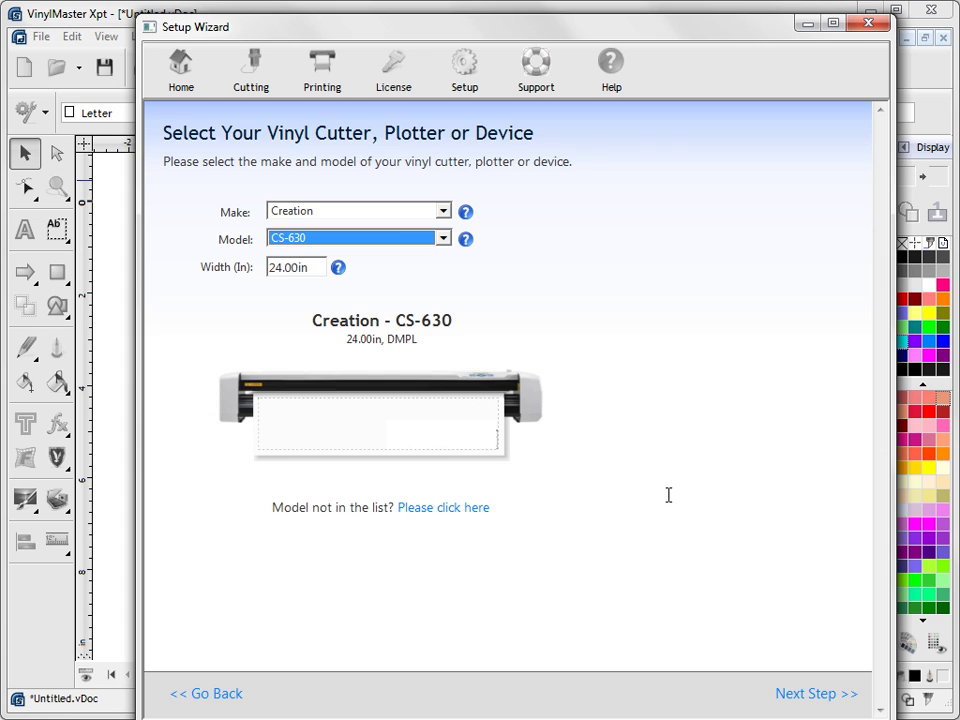
left_click(816, 695)
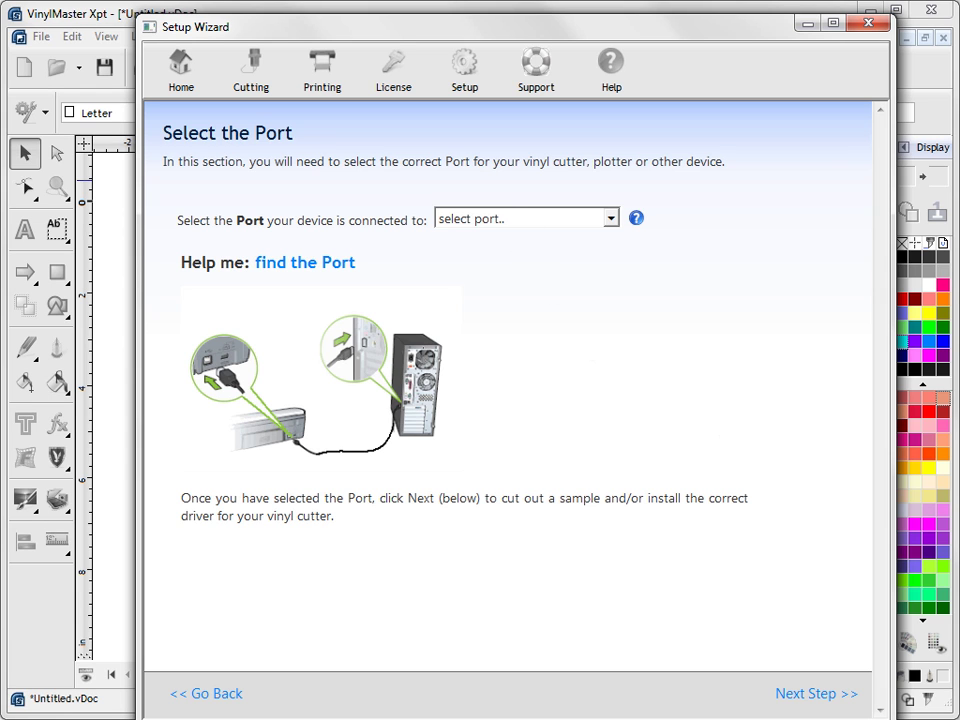
Confirm the USB Serial Port is COM3, select COM3: as the cutter port, and continue to emulation
left_click_drag(410, 153, 340, 118)
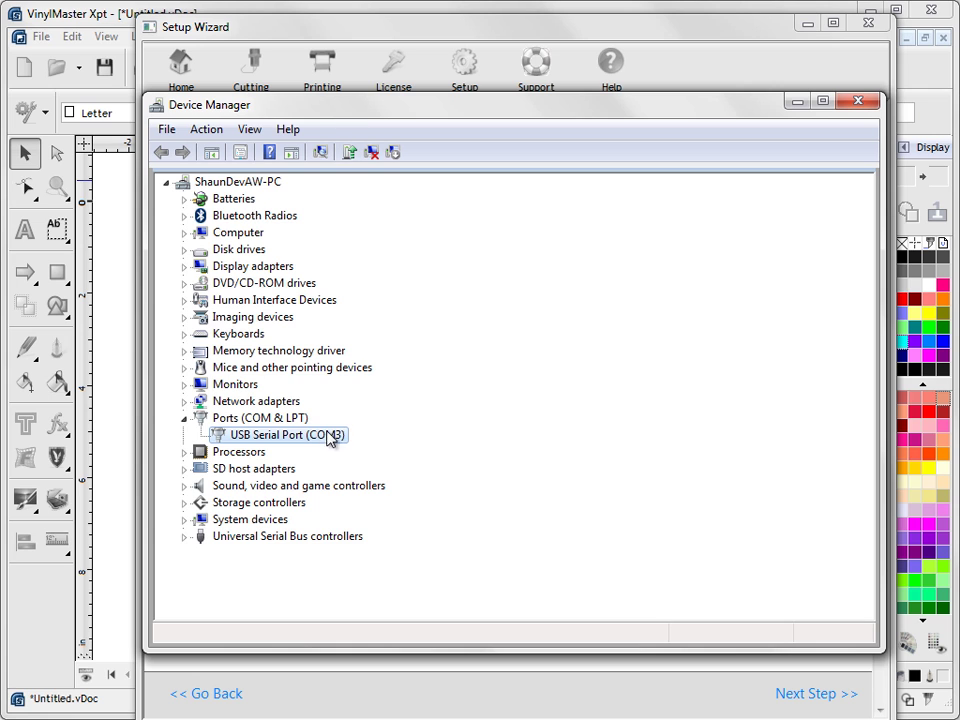
left_click_drag(272, 112, 959, 170)
left_click(575, 220)
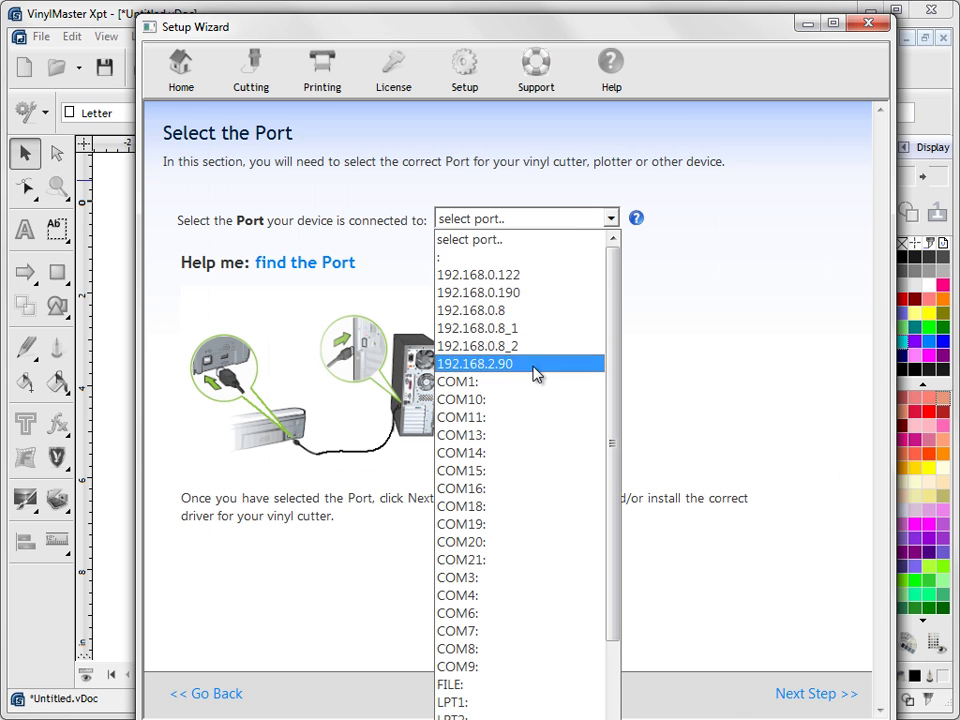
scroll(525, 430, "down", 1)
left_click(495, 526)
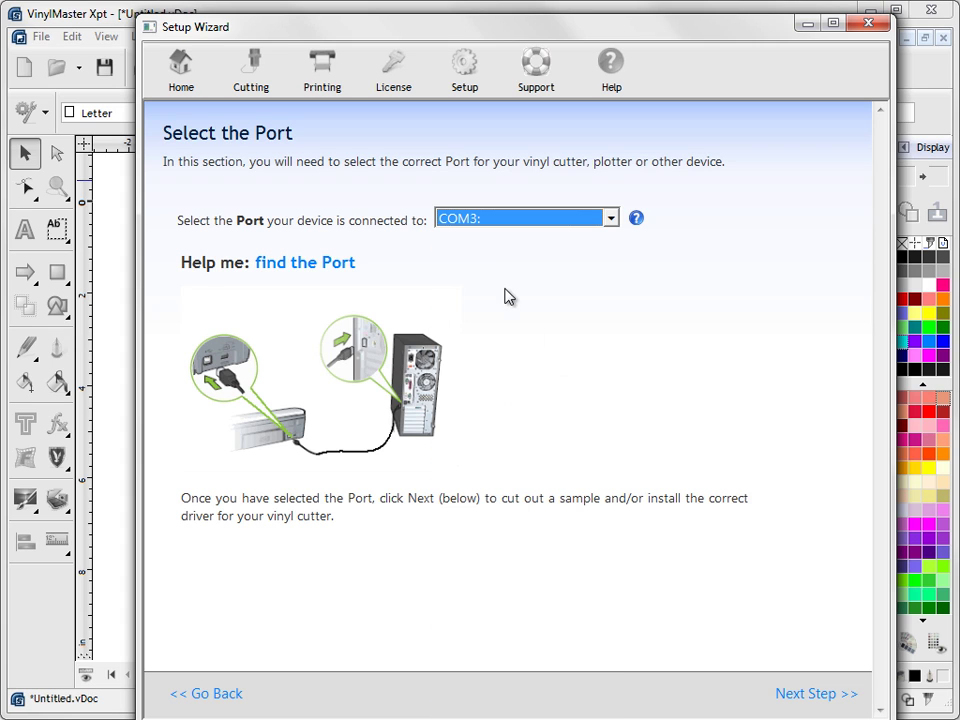
left_click(810, 695)
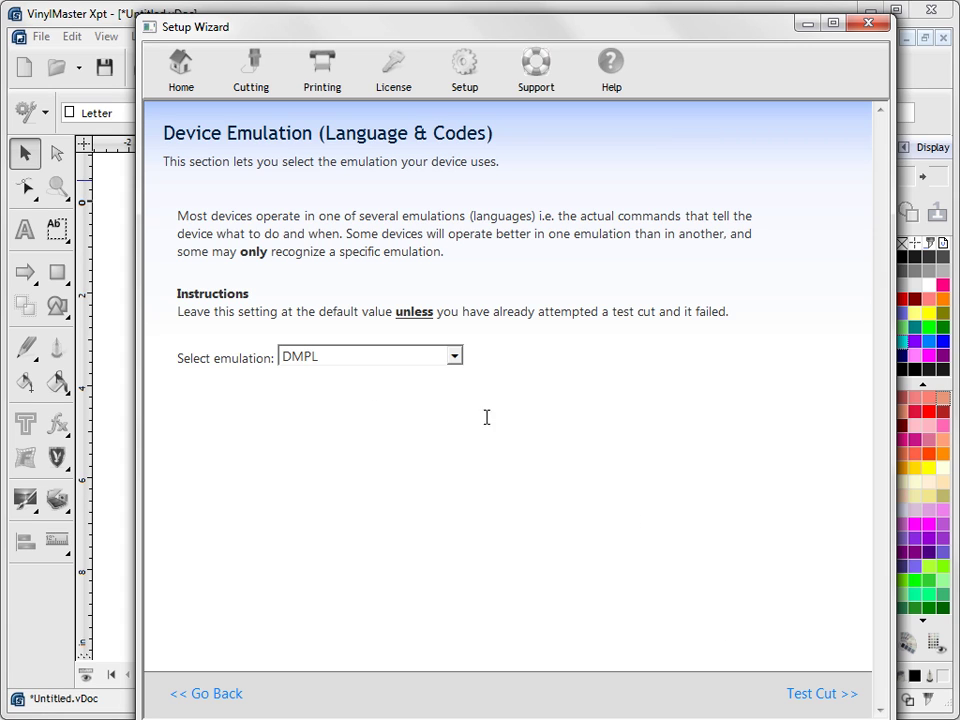
Keep DMPL as the emulation language and continue to the Test Cut page
left_click(445, 357)
left_click(452, 358)
left_click(831, 695)
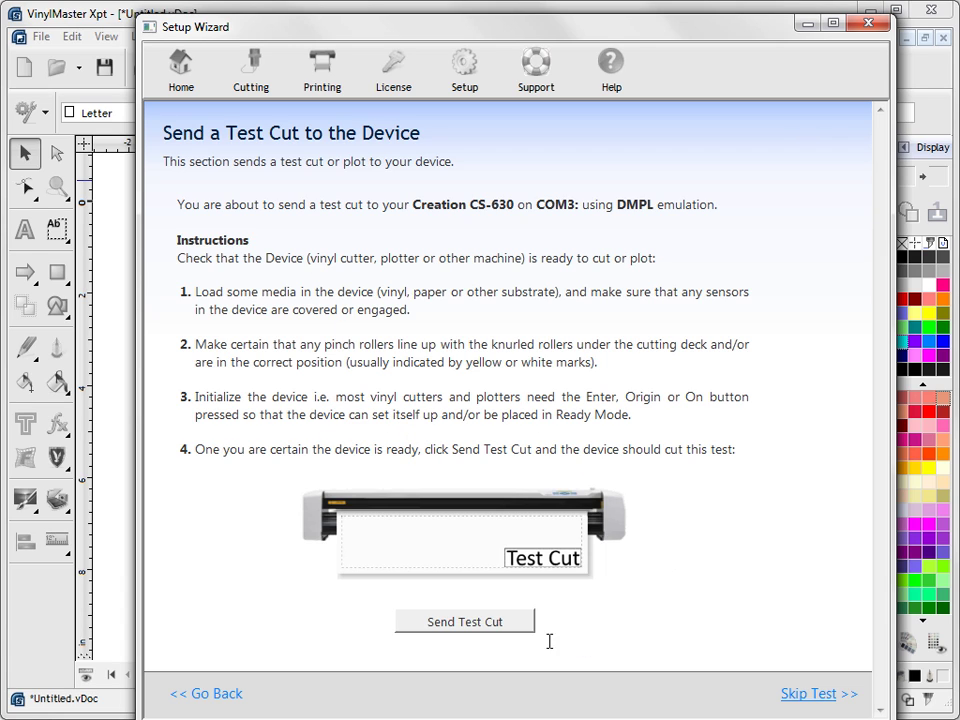
Send a test cut, report it successful, install the Creation CS-630 driver and finish the wizard
left_click(499, 622)
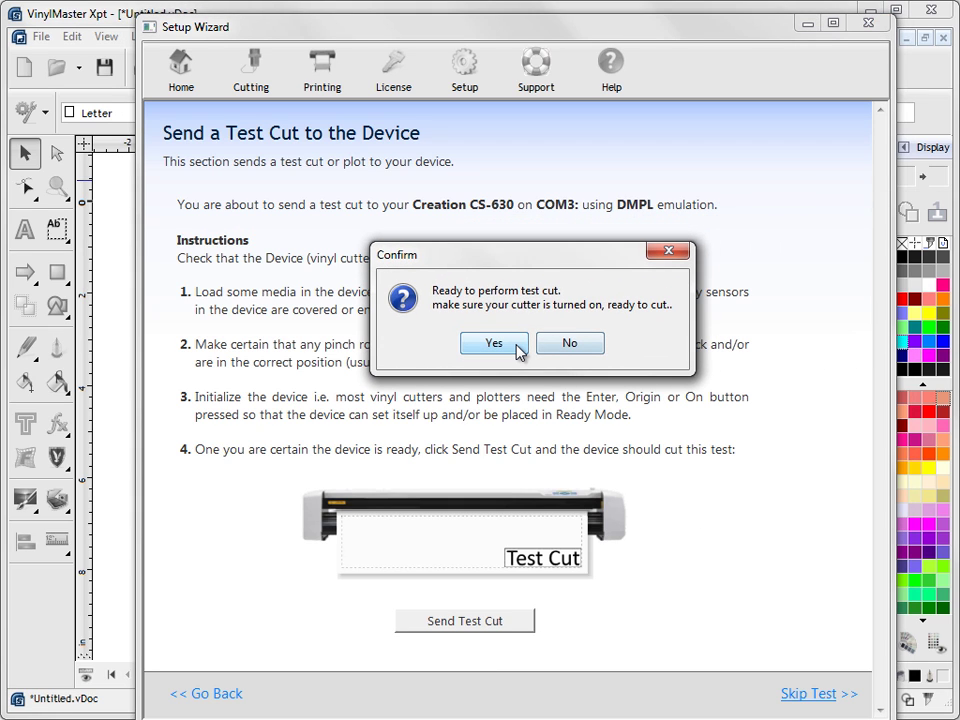
left_click(517, 348)
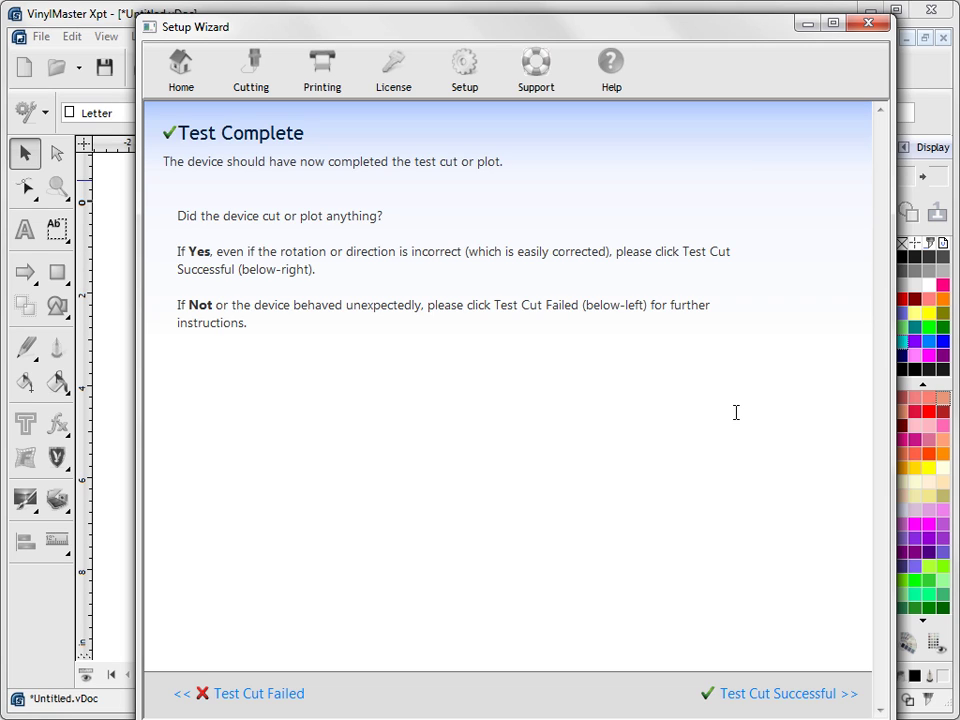
left_click(765, 695)
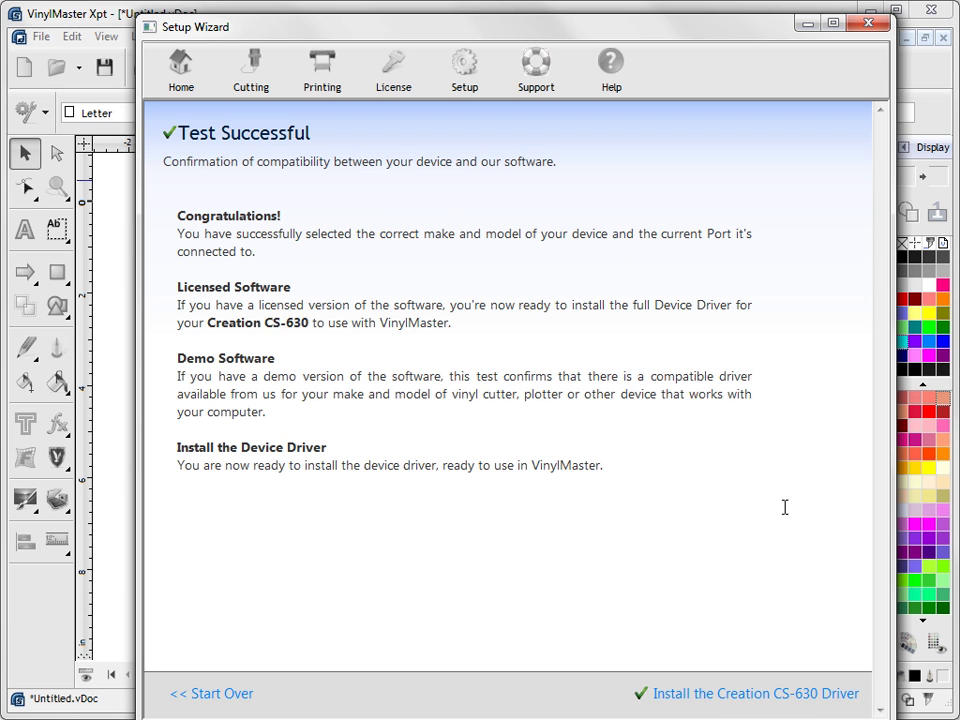
left_click(738, 705)
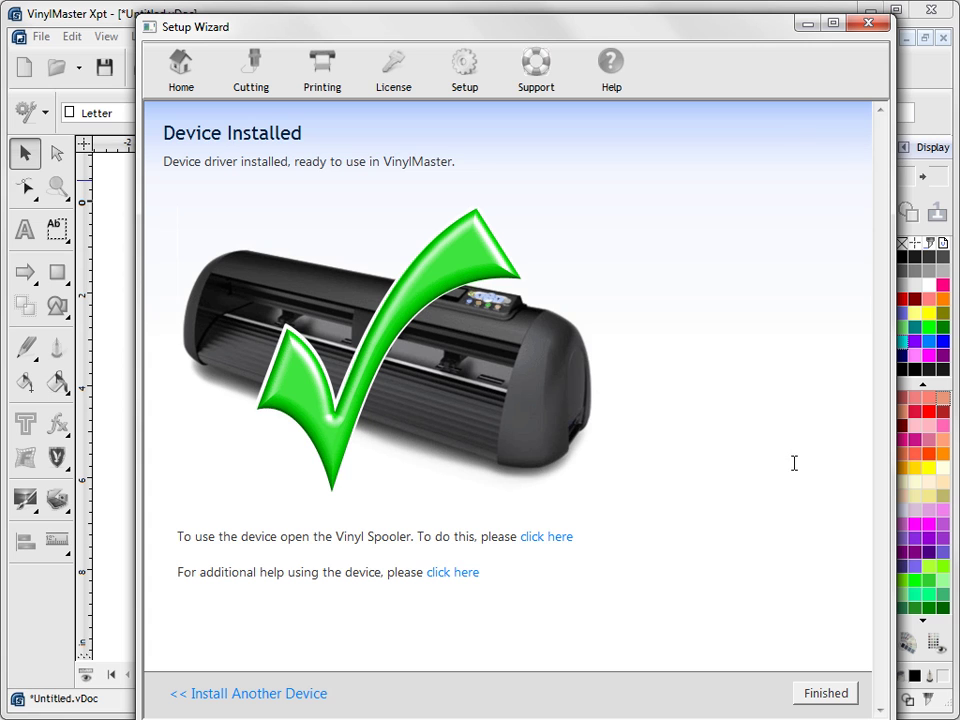
left_click(834, 695)
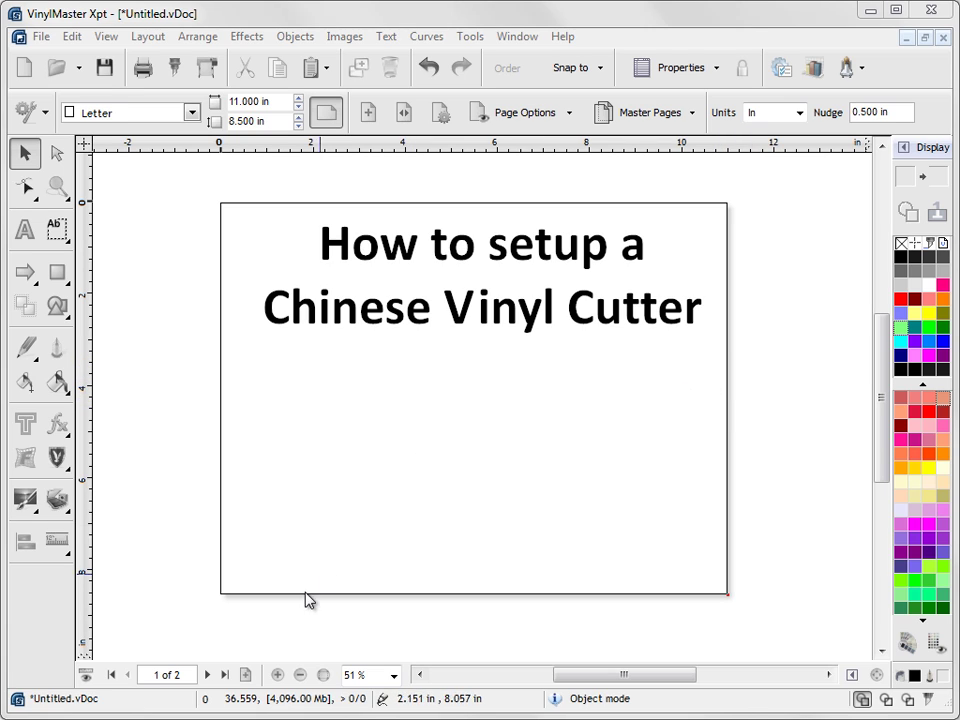
Add the text 'Test' on page 2
left_click(207, 679)
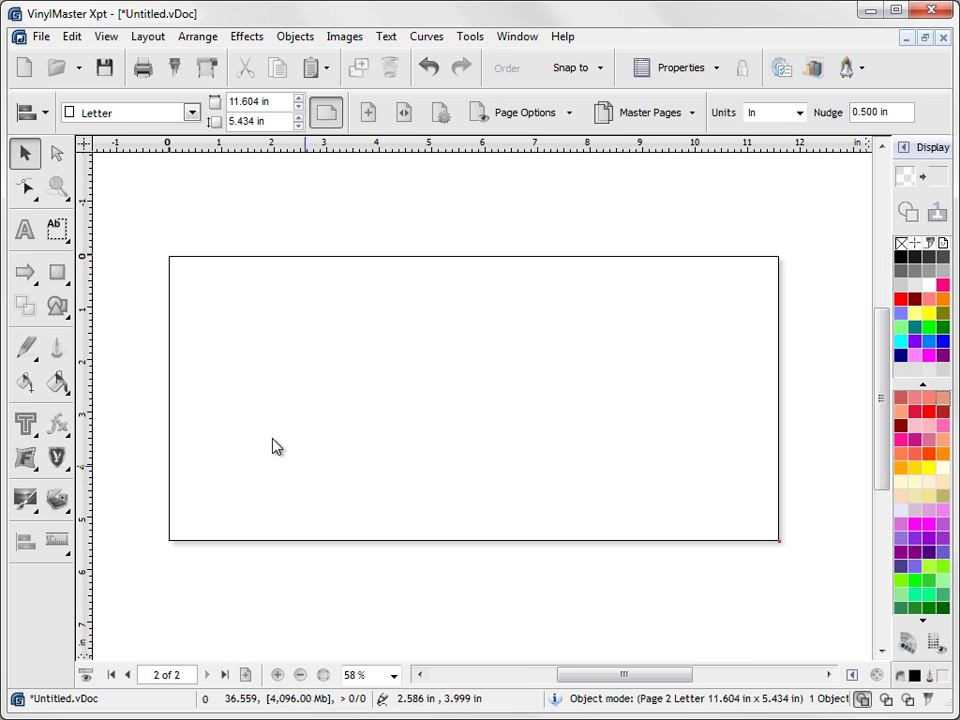
left_click(25, 231)
left_click(220, 433)
left_click(222, 480)
type("Test")
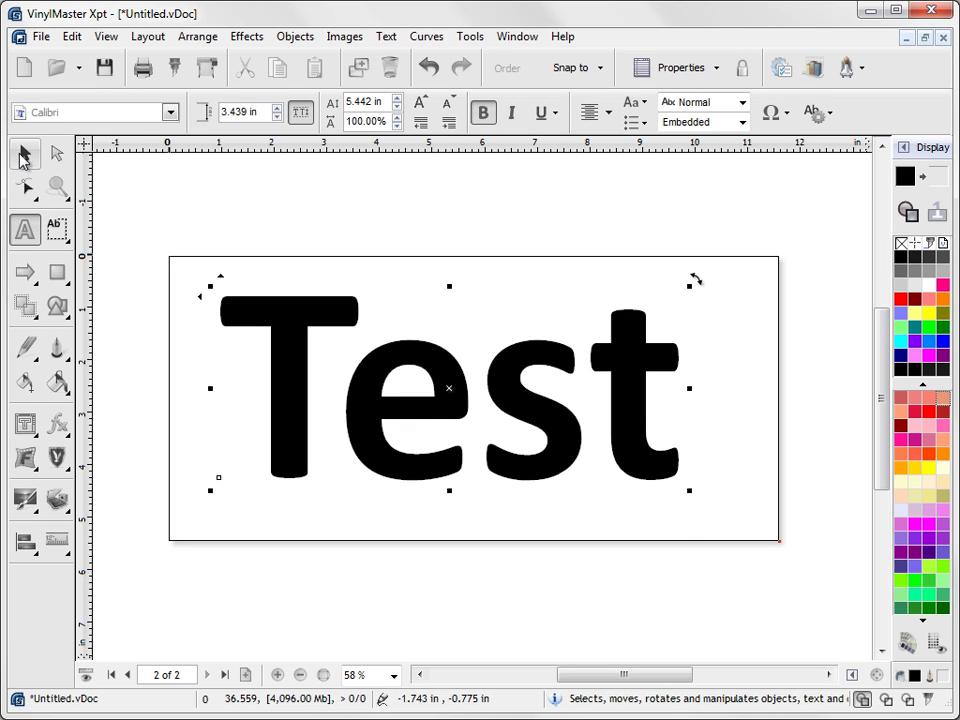
left_click(24, 152)
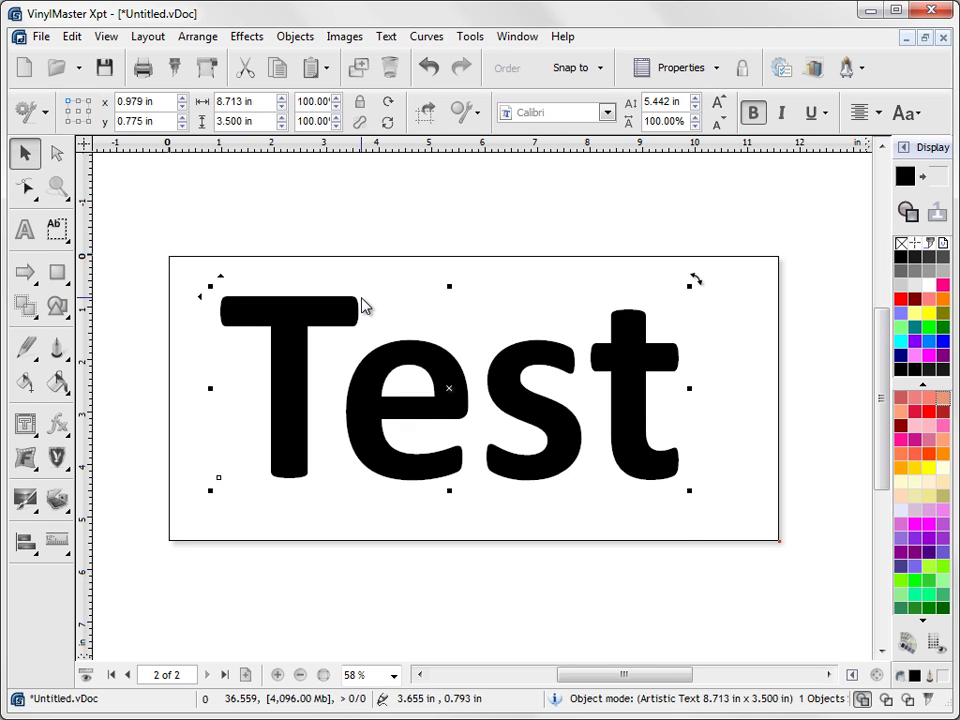
Send 'Test' to the cutter with an Auto Speed Weed border, queuing it via Cut Tile
left_click(176, 67)
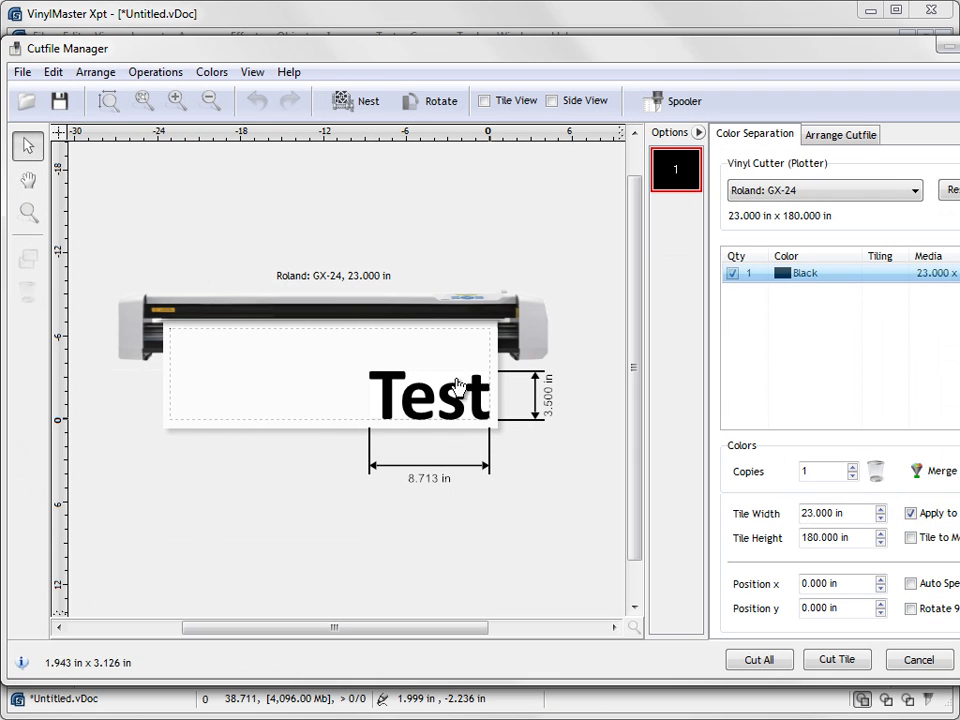
left_click(912, 583)
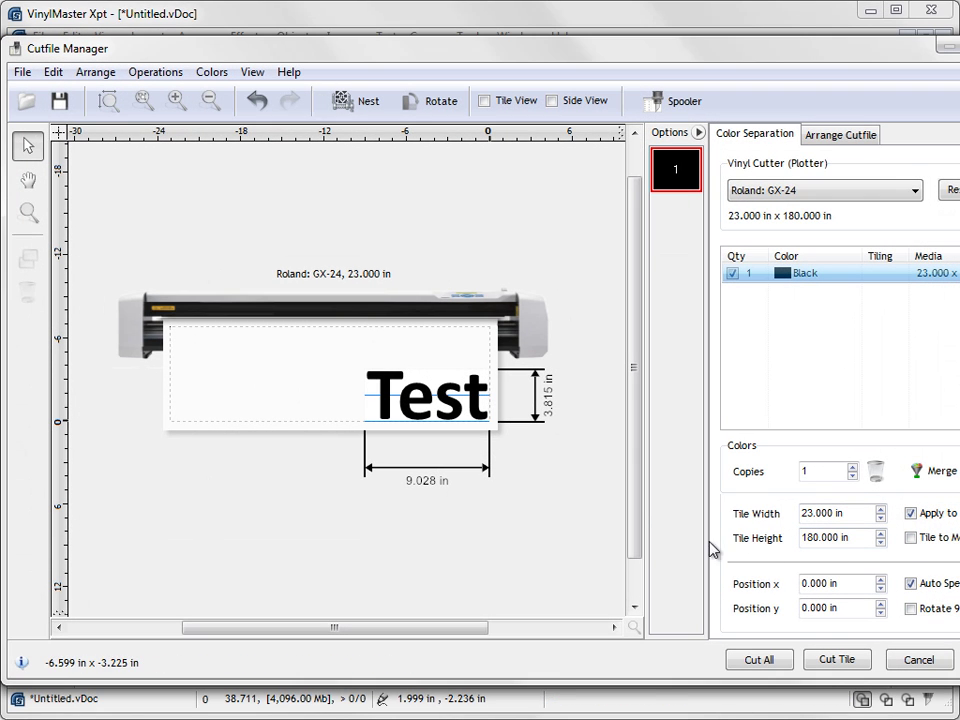
left_click(838, 660)
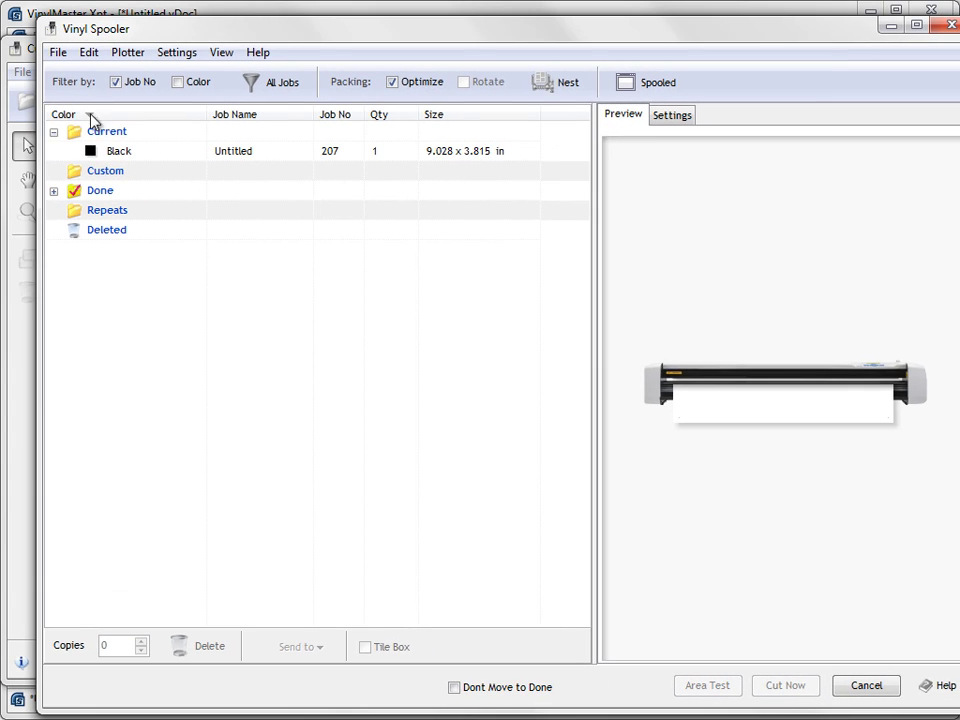
Set the Black job's plotter to Creation: CS-630 in spooler settings, then decline cutting now
left_click(110, 152)
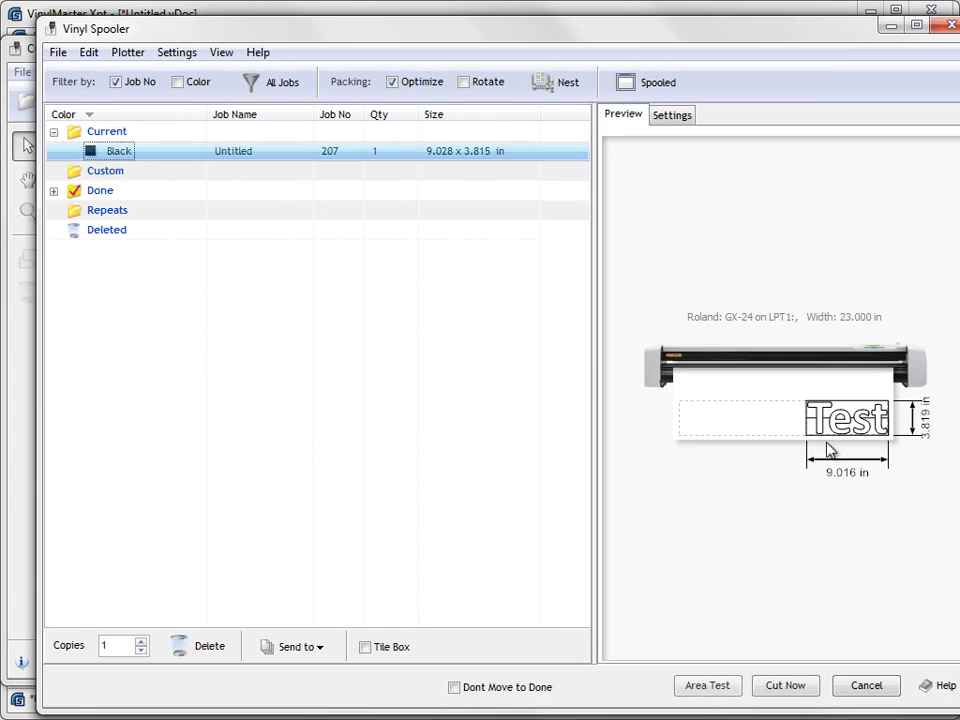
left_click(673, 117)
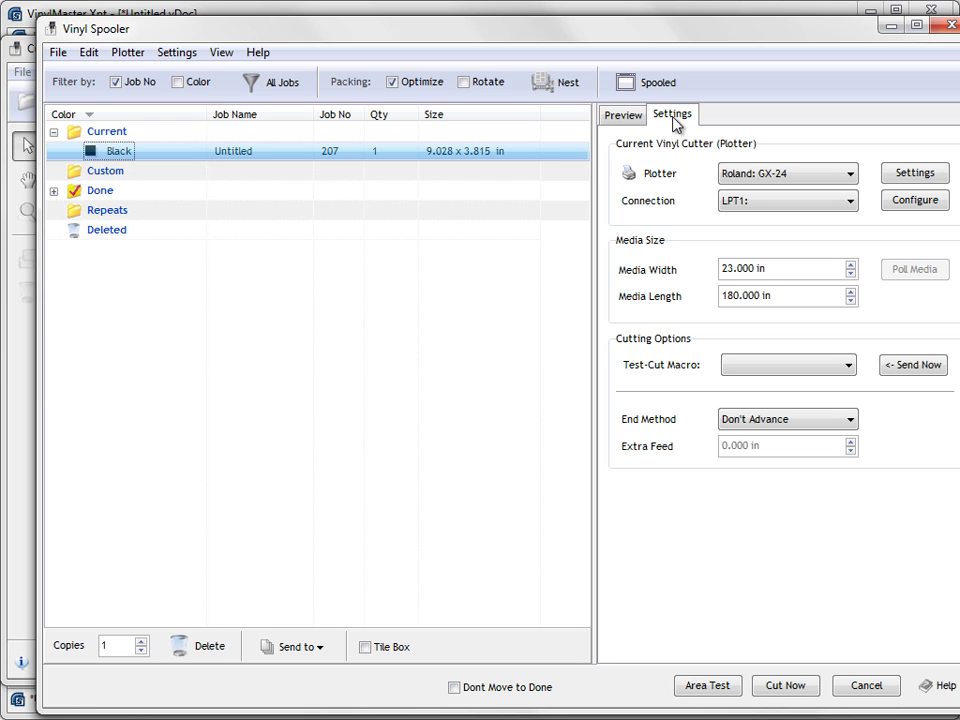
left_click(758, 176)
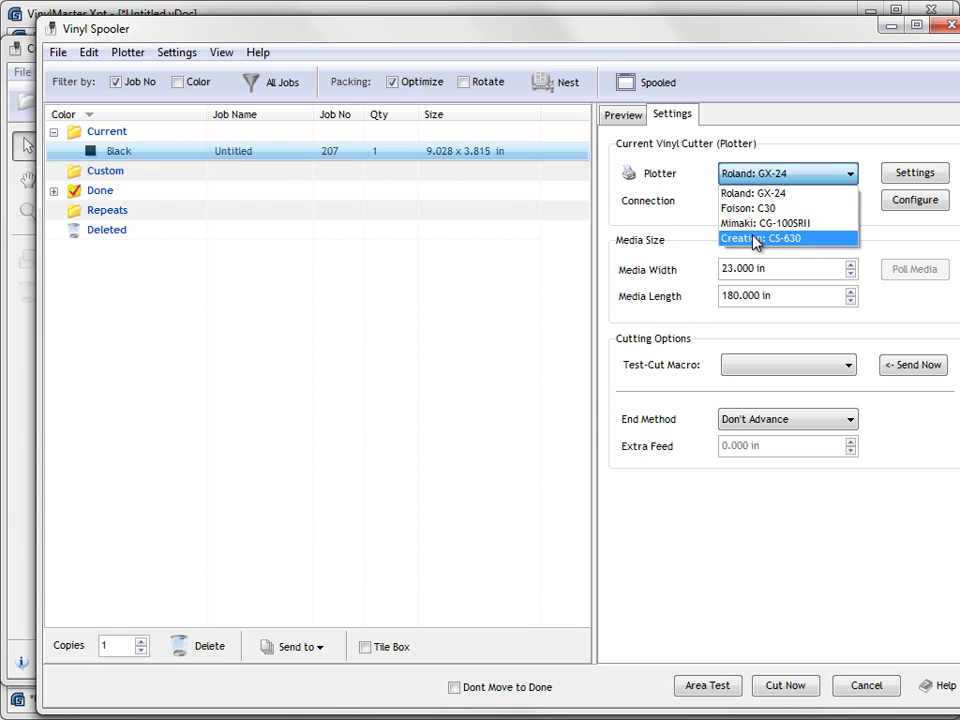
left_click(762, 240)
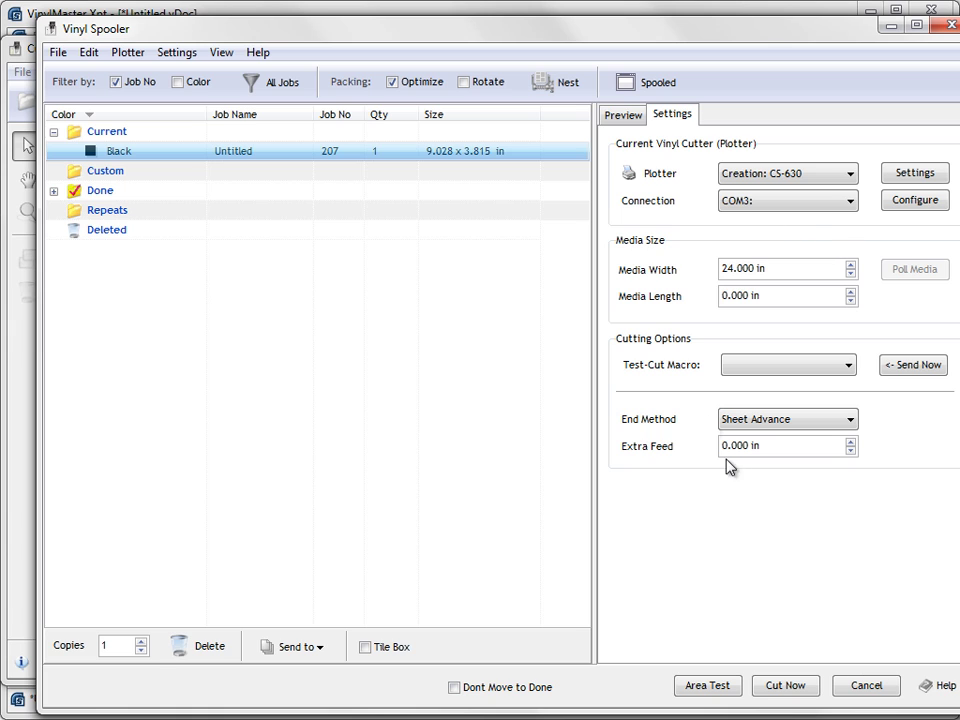
left_click(785, 686)
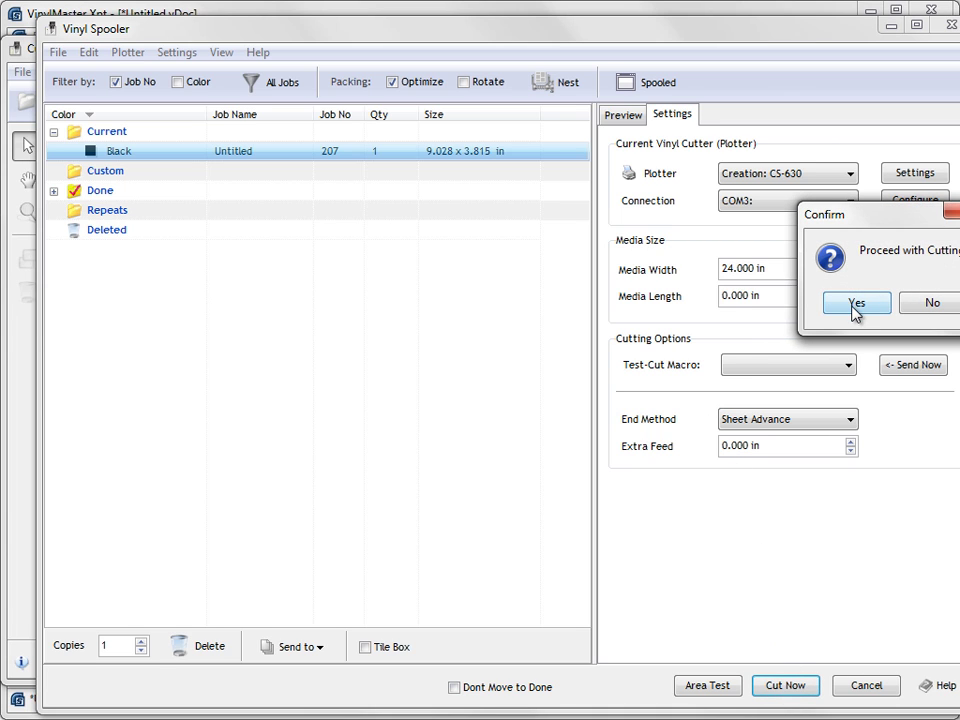
left_click(932, 303)
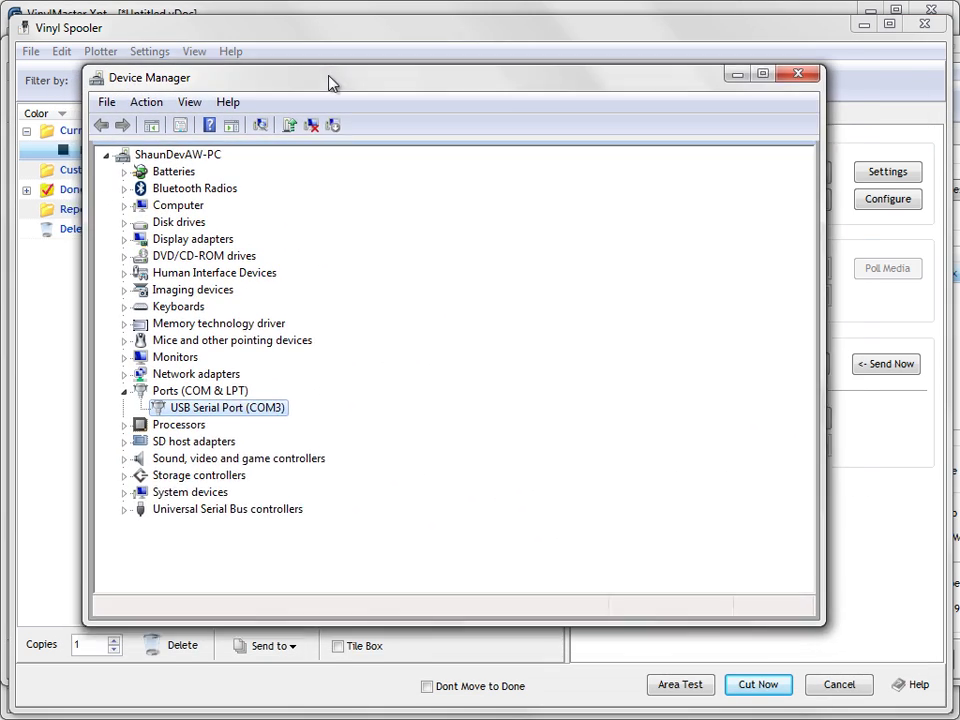
Close Device Manager and open the Vinyl Spooler's Plotter menu
left_click_drag(333, 83, 355, 78)
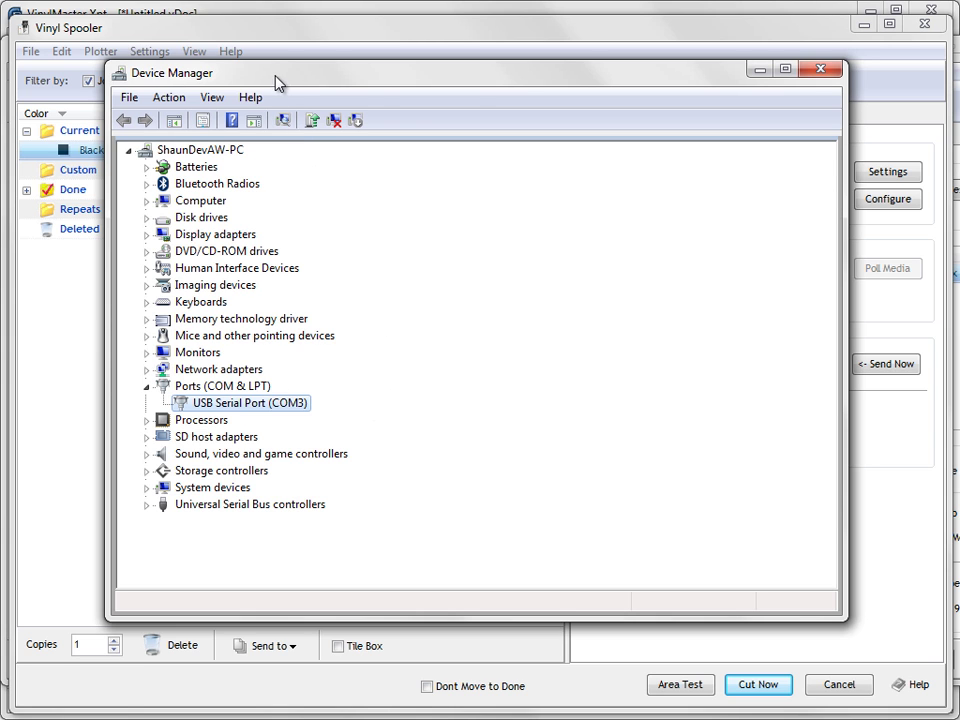
left_click(820, 68)
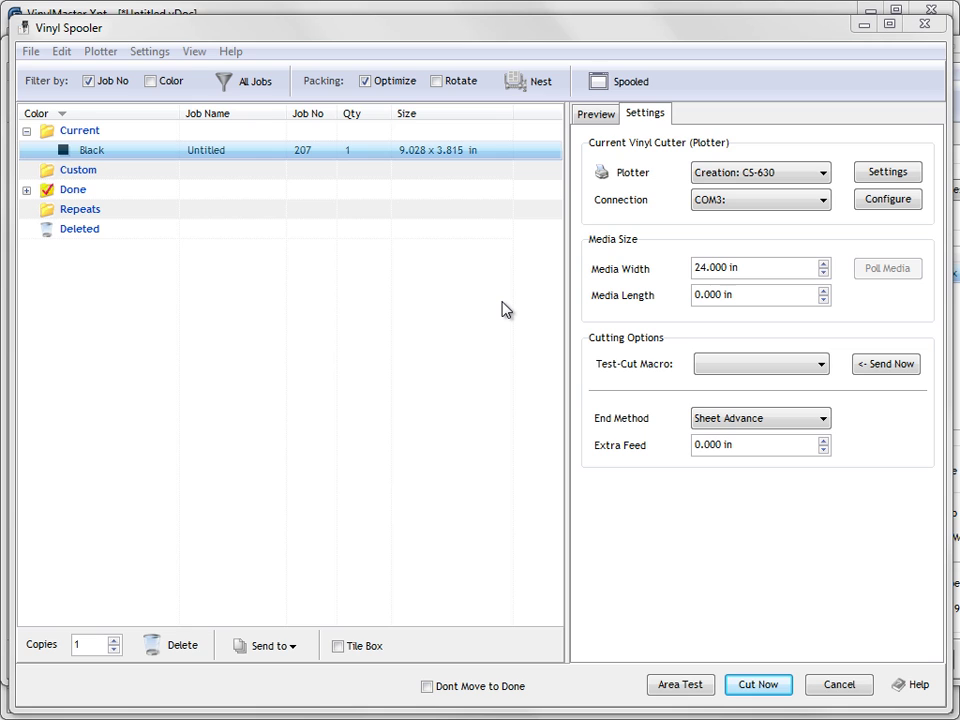
left_click(100, 55)
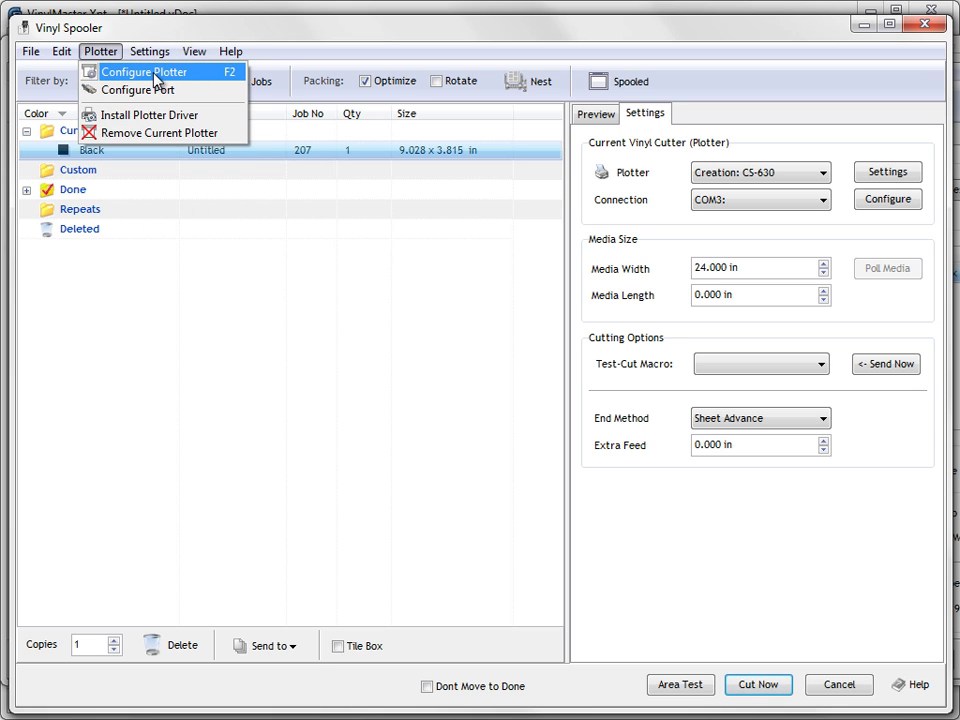
Open Configure Plotter and show the Commands page of Device Settings
left_click(155, 78)
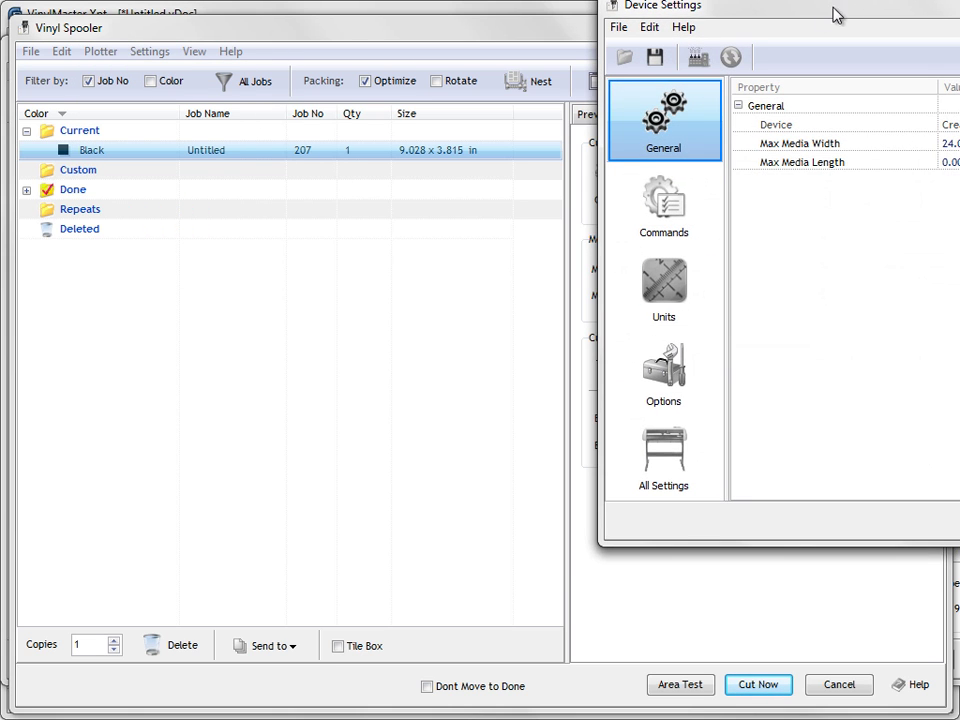
left_click_drag(821, 17, 393, 64)
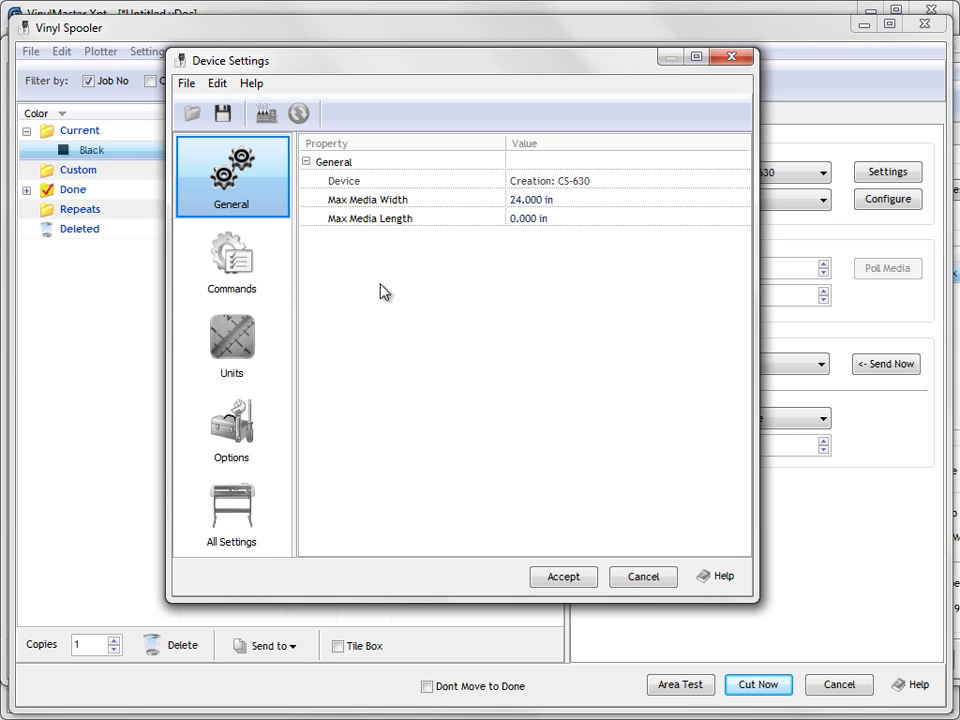
left_click(238, 266)
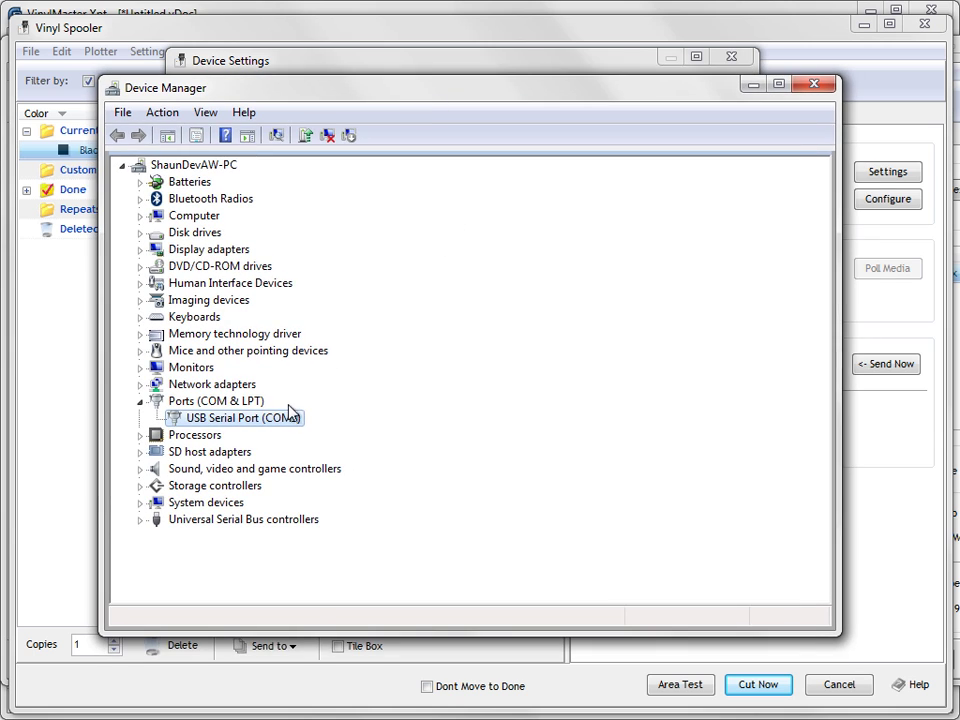
Review USB Serial Port (COM3) Port Settings and Advanced options without changing them
right_click(285, 418)
left_click(360, 521)
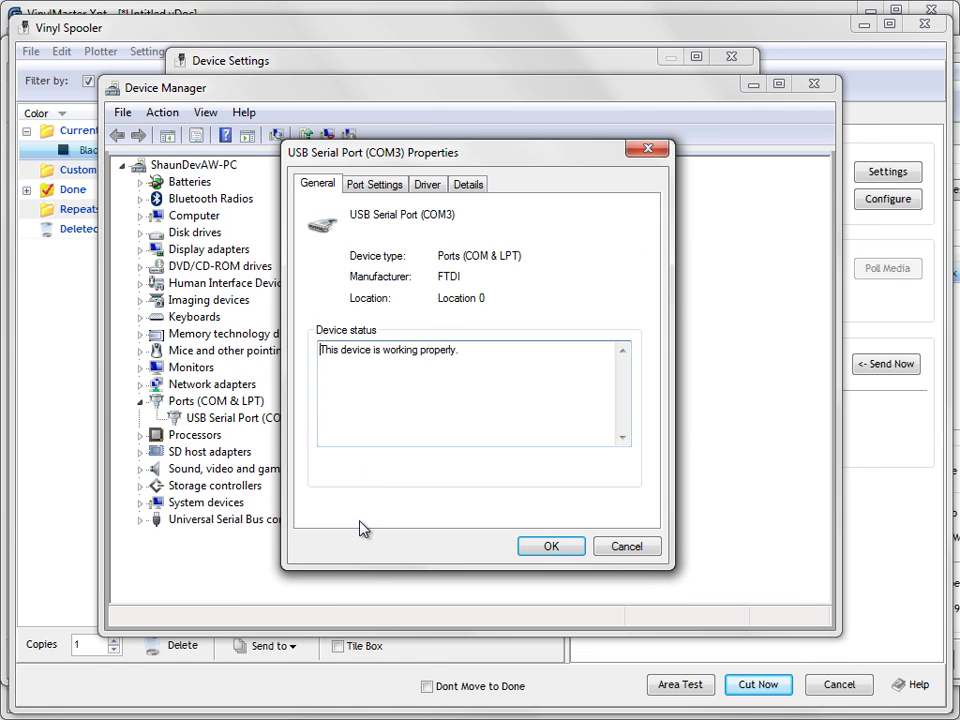
left_click(388, 186)
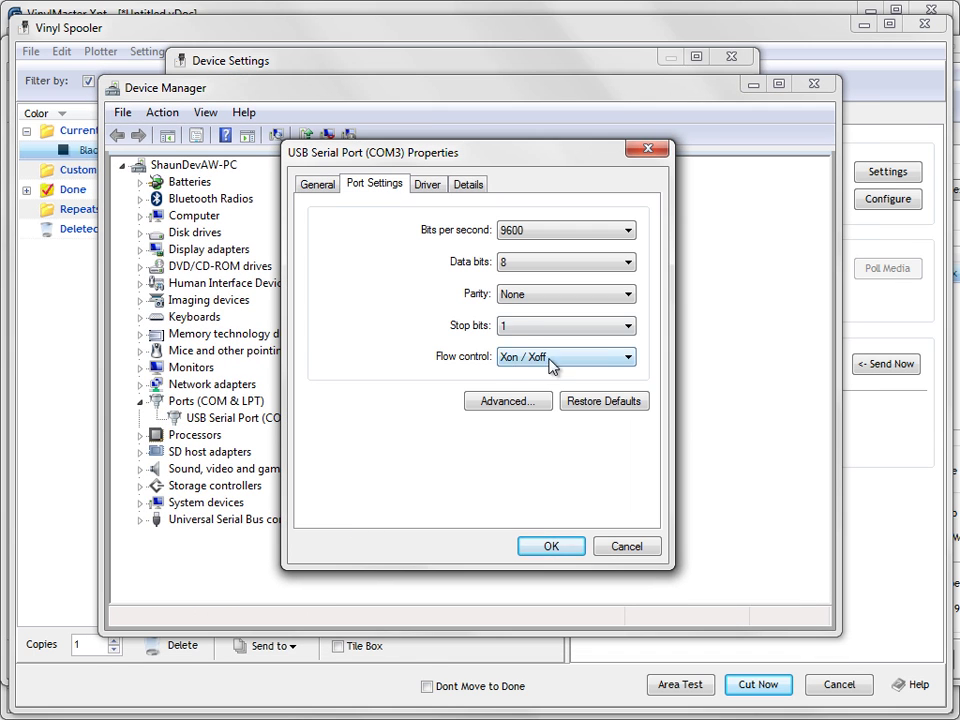
left_click(506, 399)
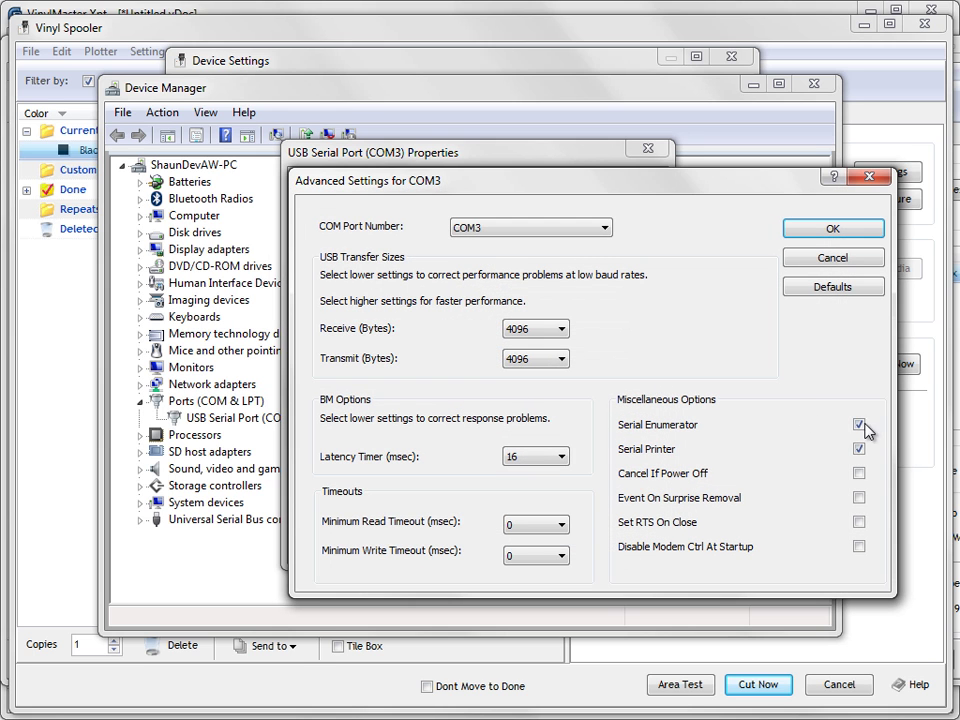
left_click(810, 262)
left_click(548, 548)
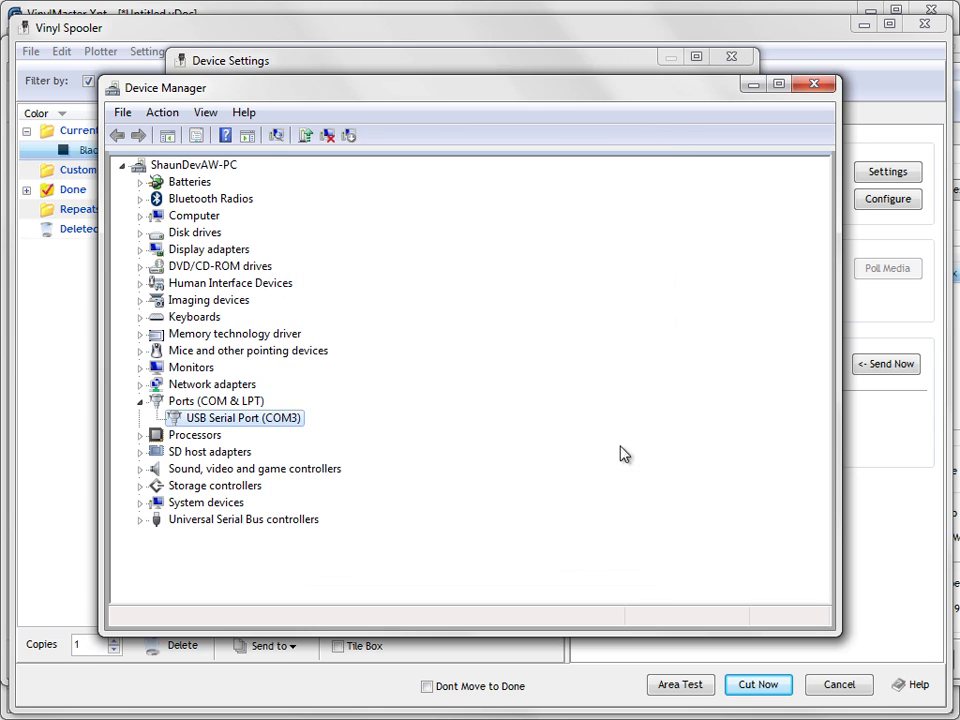
left_click_drag(650, 90, 959, 90)
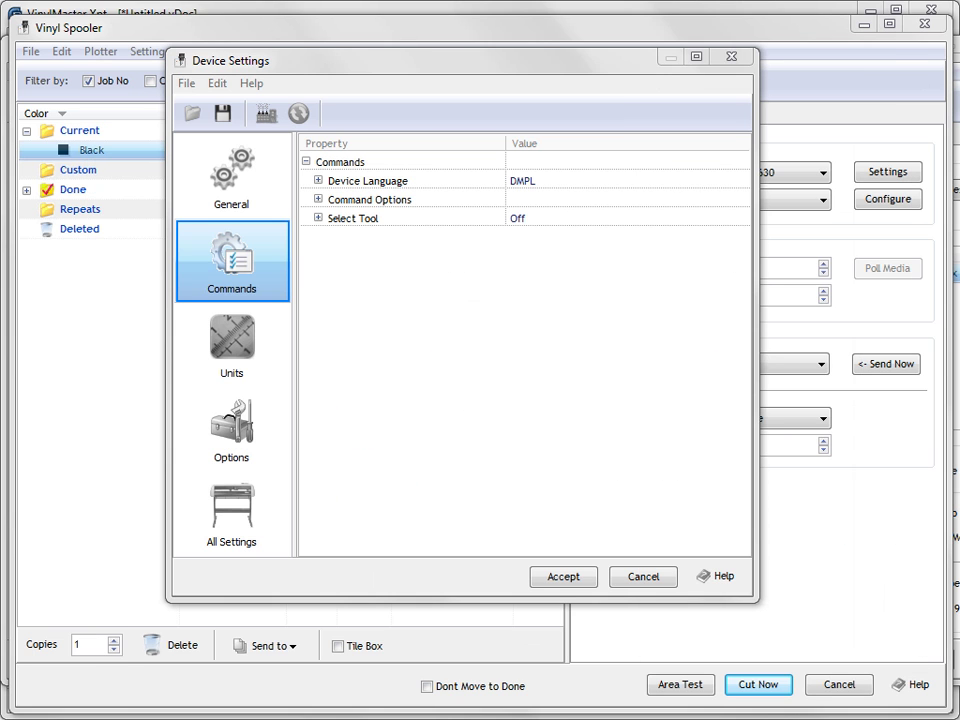
Review the Device Language options, keep DMPL, and cancel Device Settings unchanged
left_click(318, 181)
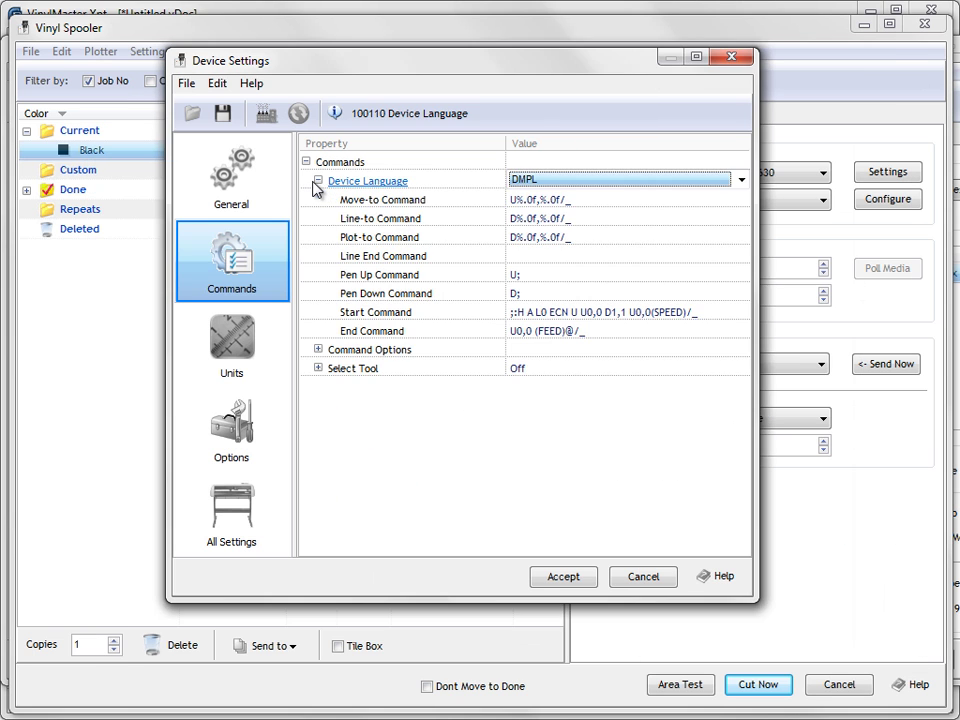
left_click(537, 181)
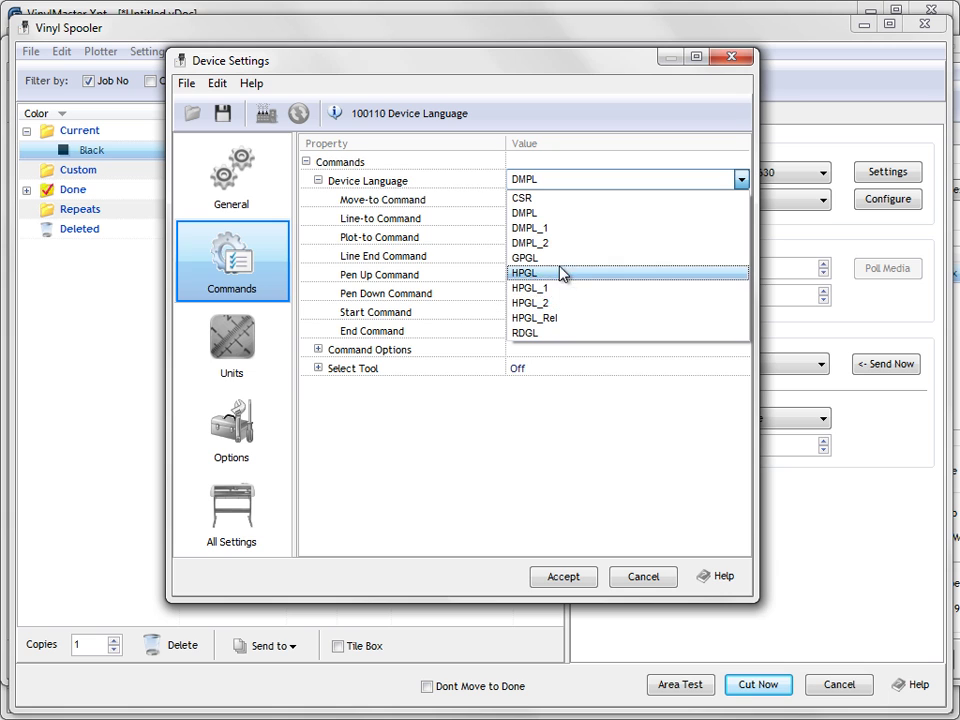
left_click(643, 585)
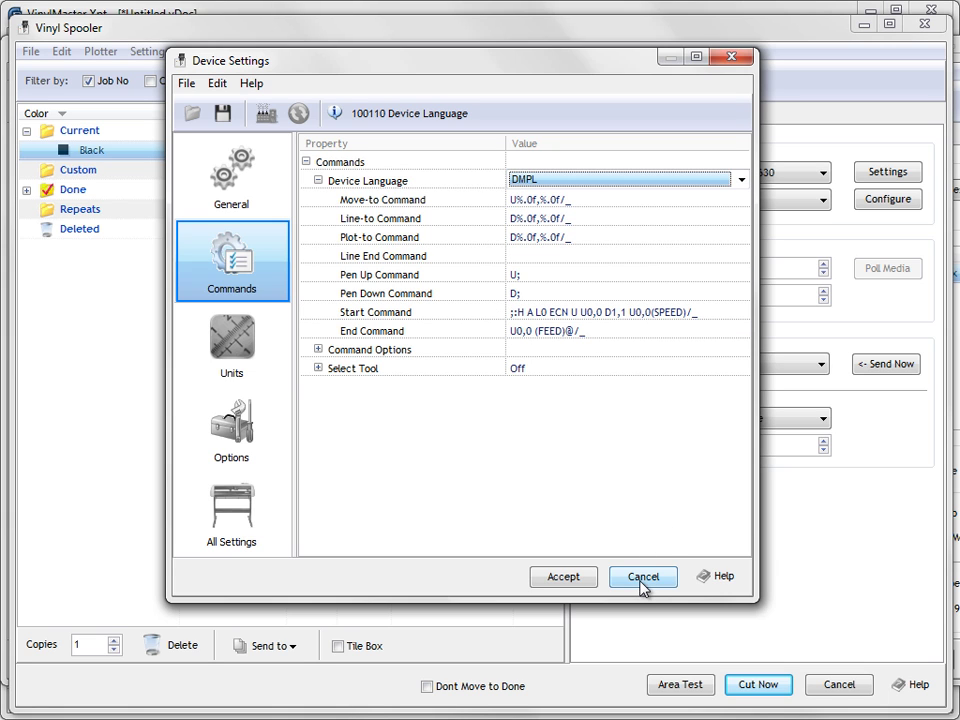
left_click(646, 585)
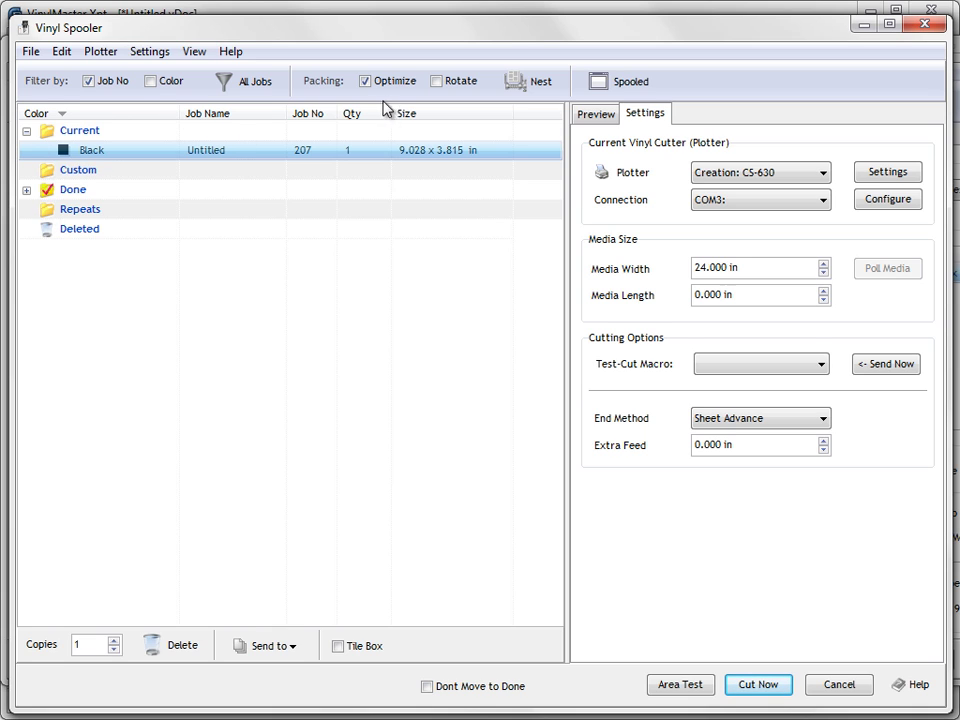
List newest jobs, expand Repeats, and preview Test Cut job 126 (4.961 x 1.142 in)
left_click(116, 83)
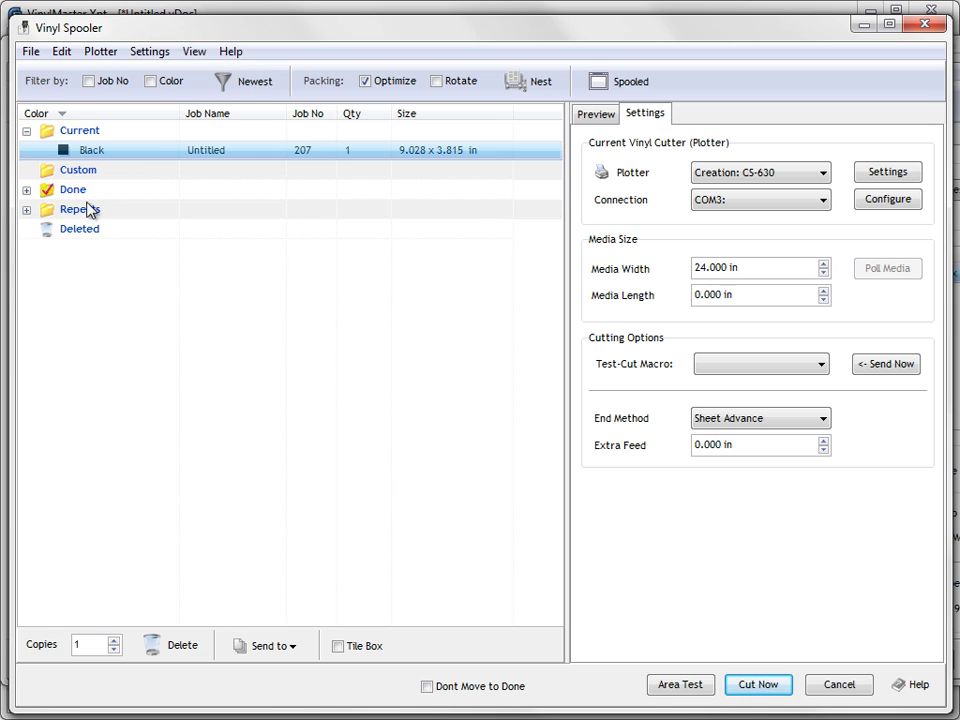
left_click(26, 209)
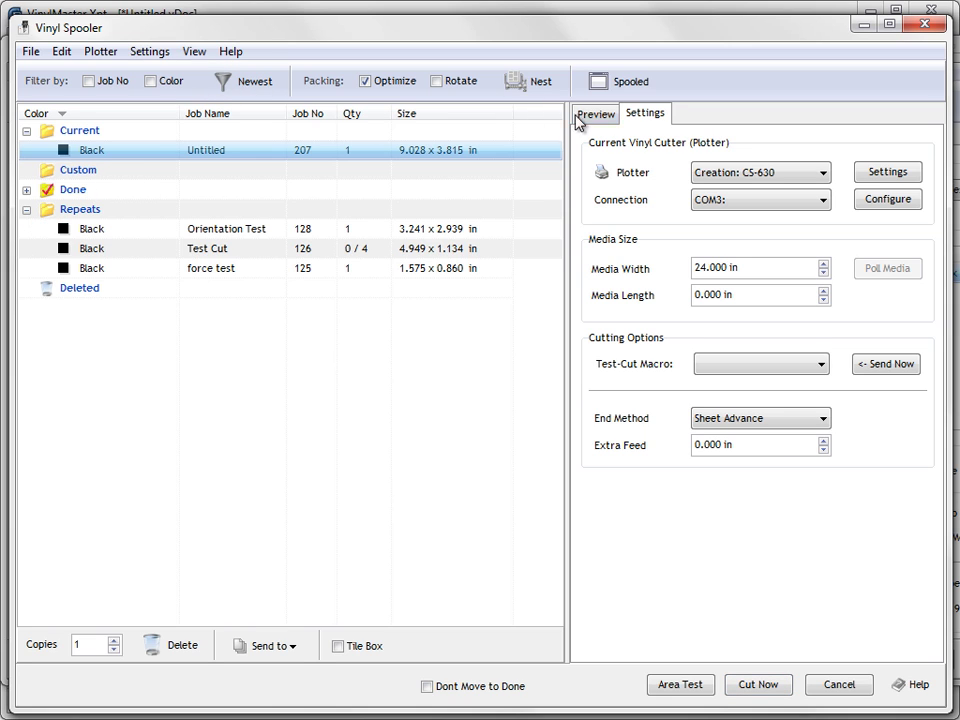
left_click(595, 115)
left_click_drag(566, 195, 383, 197)
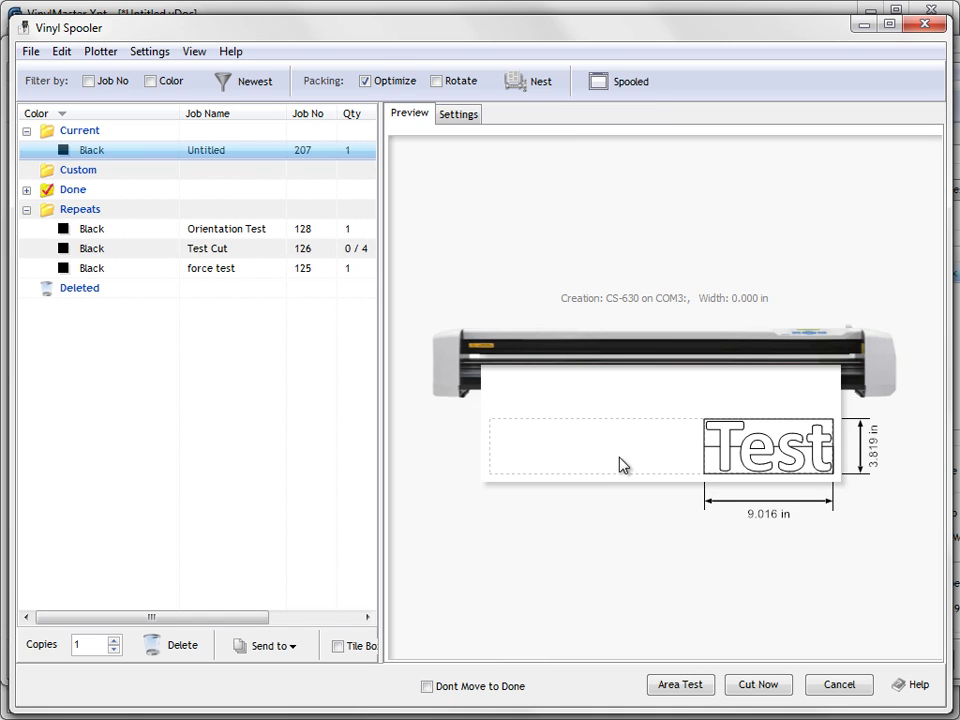
left_click(93, 251)
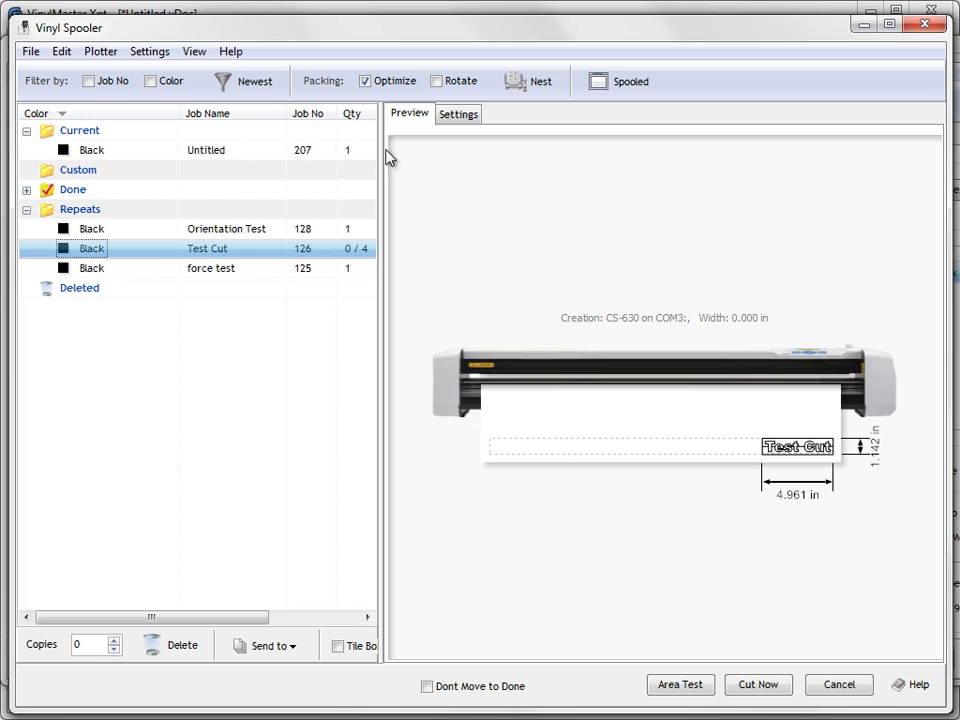
left_click(97, 54)
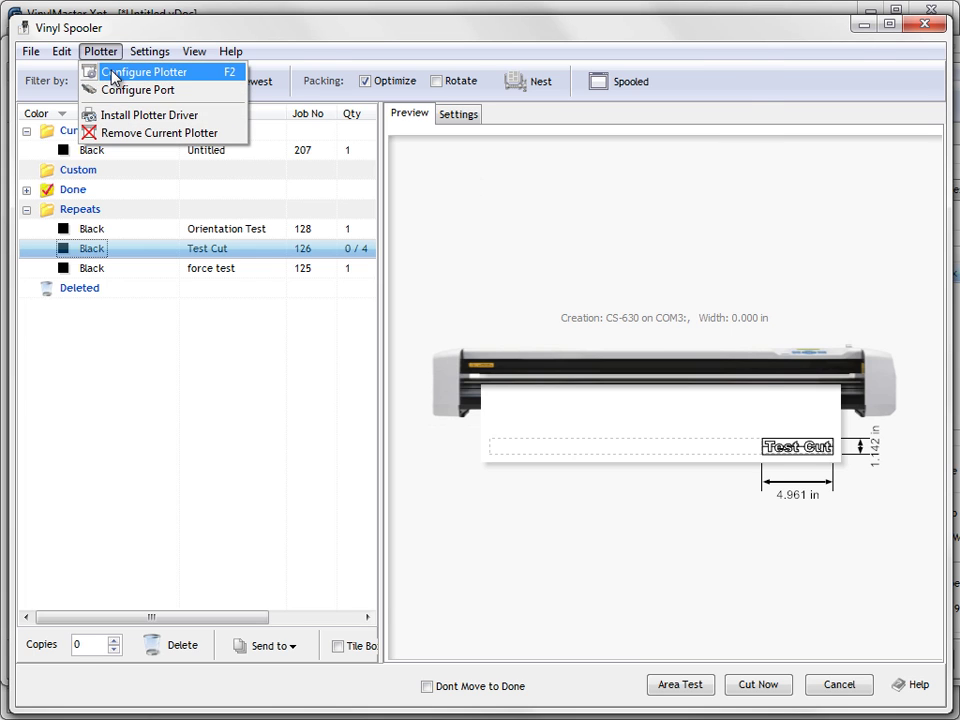
left_click(92, 71)
left_click(529, 182)
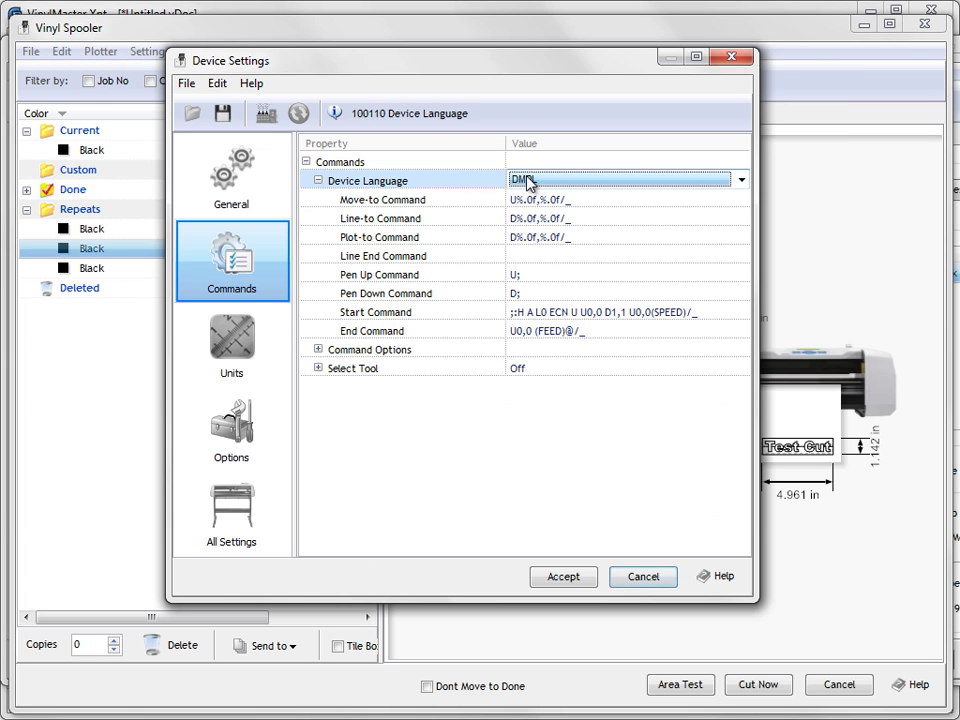
left_click(529, 181)
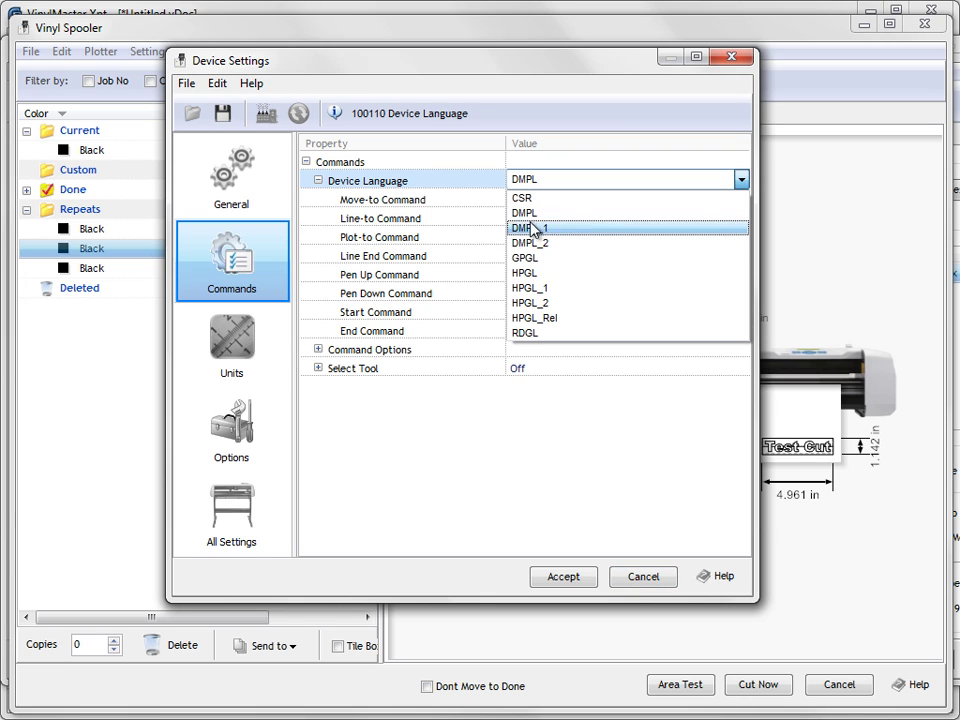
left_click(563, 138)
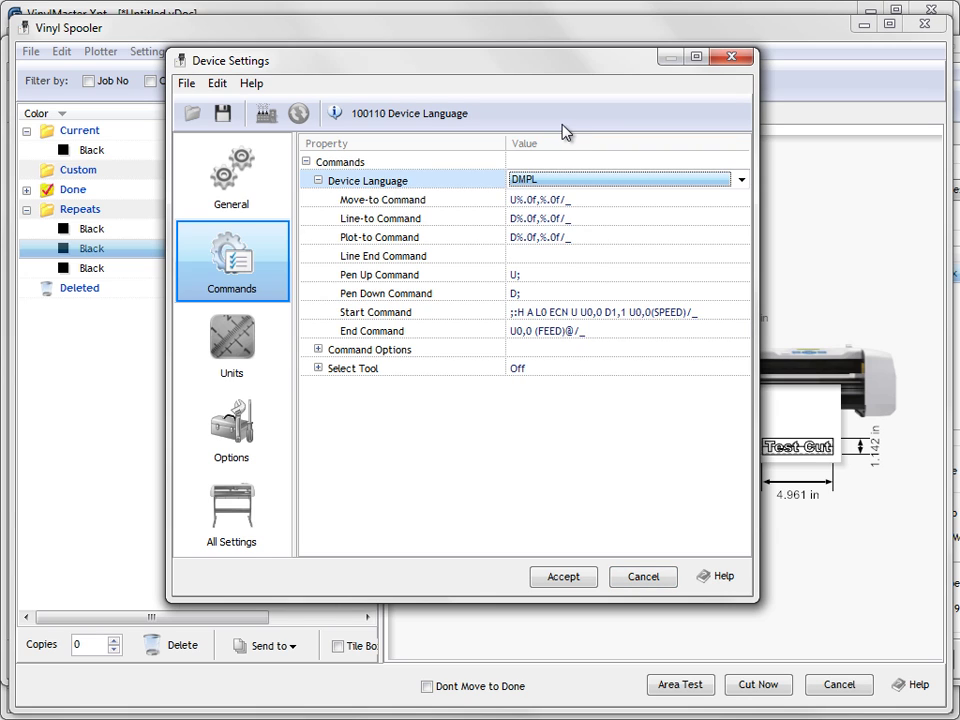
left_click(525, 188)
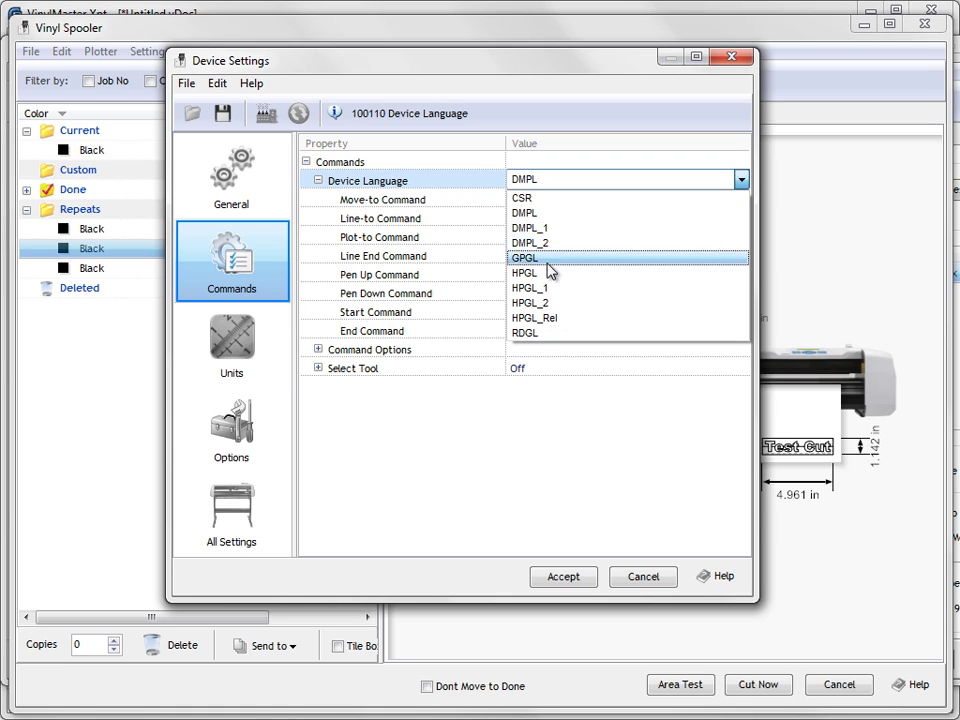
left_click(642, 576)
left_click(636, 580)
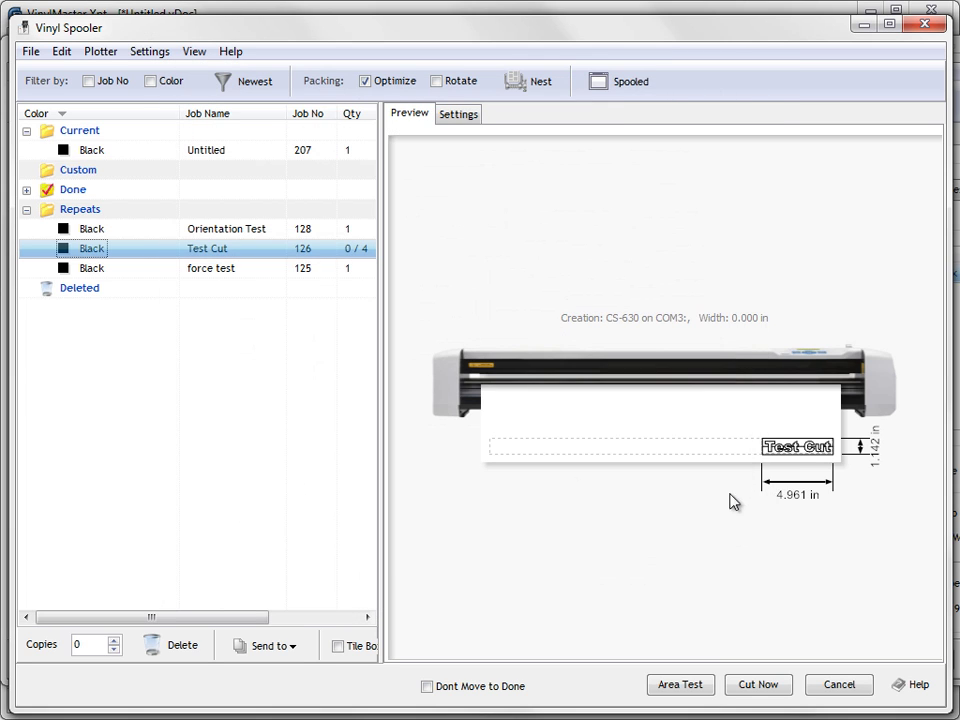
Open COM3's Port Settings and check the Advanced dialog without making changes
left_click(457, 115)
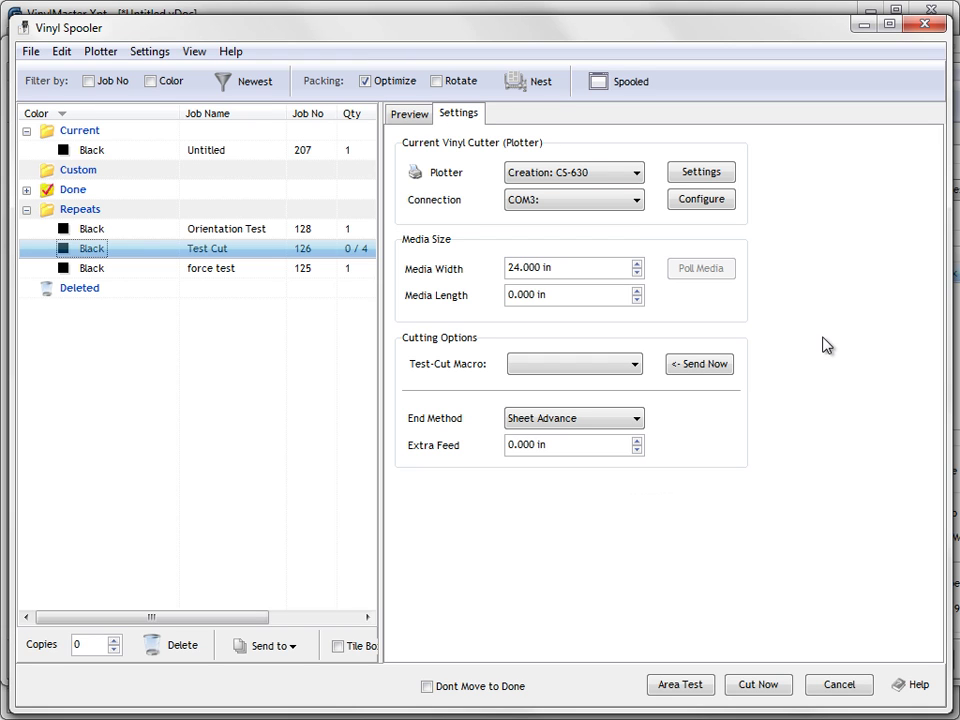
left_click_drag(959, 81, 349, 77)
right_click(308, 404)
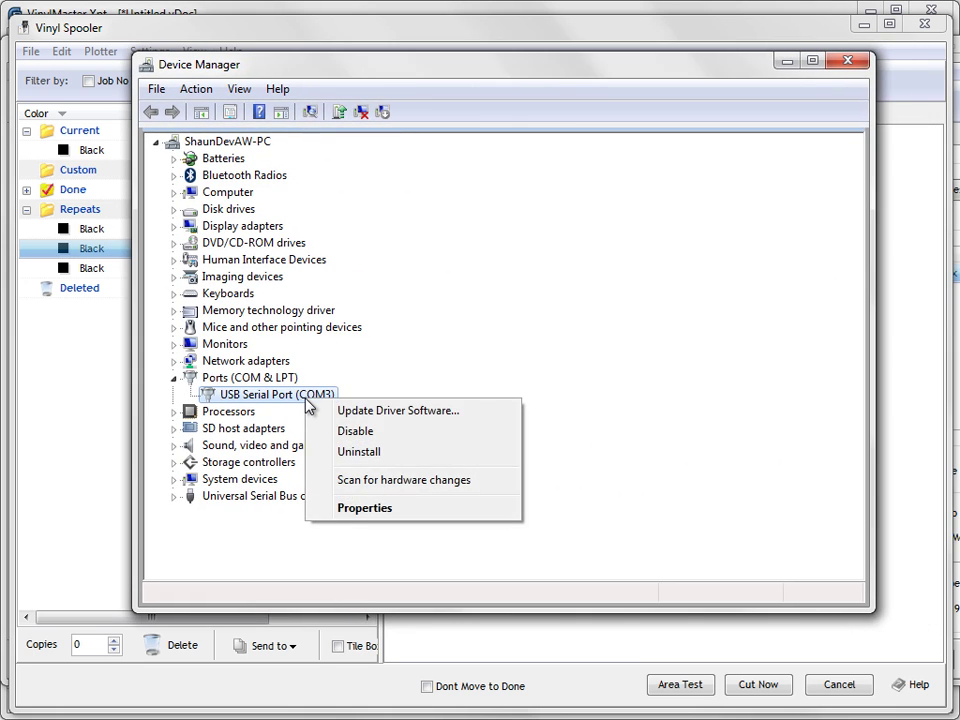
left_click(365, 508)
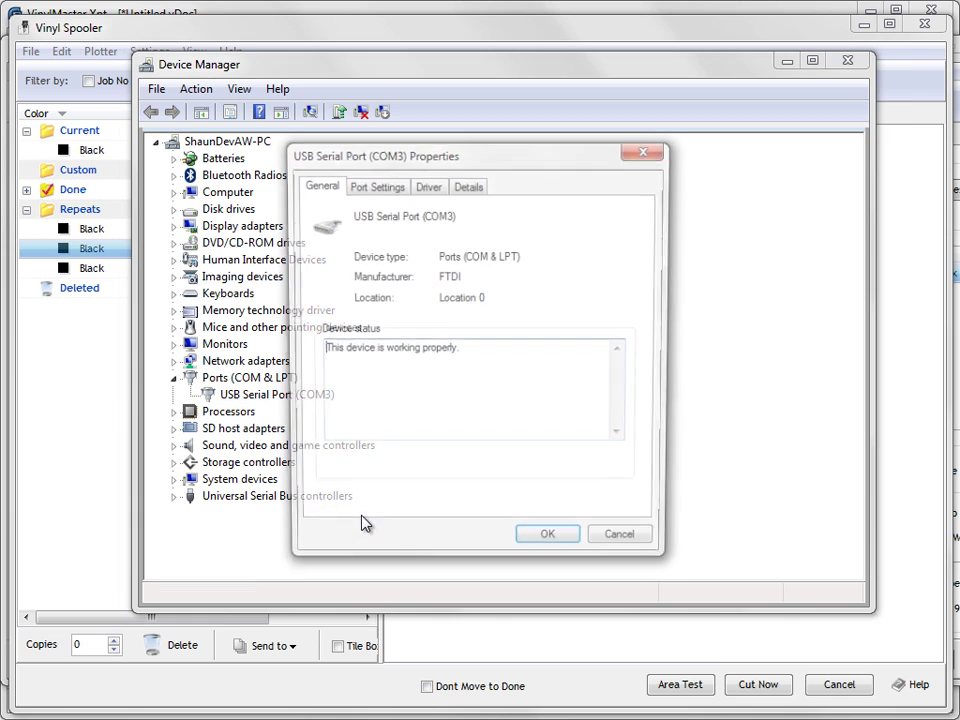
left_click(376, 186)
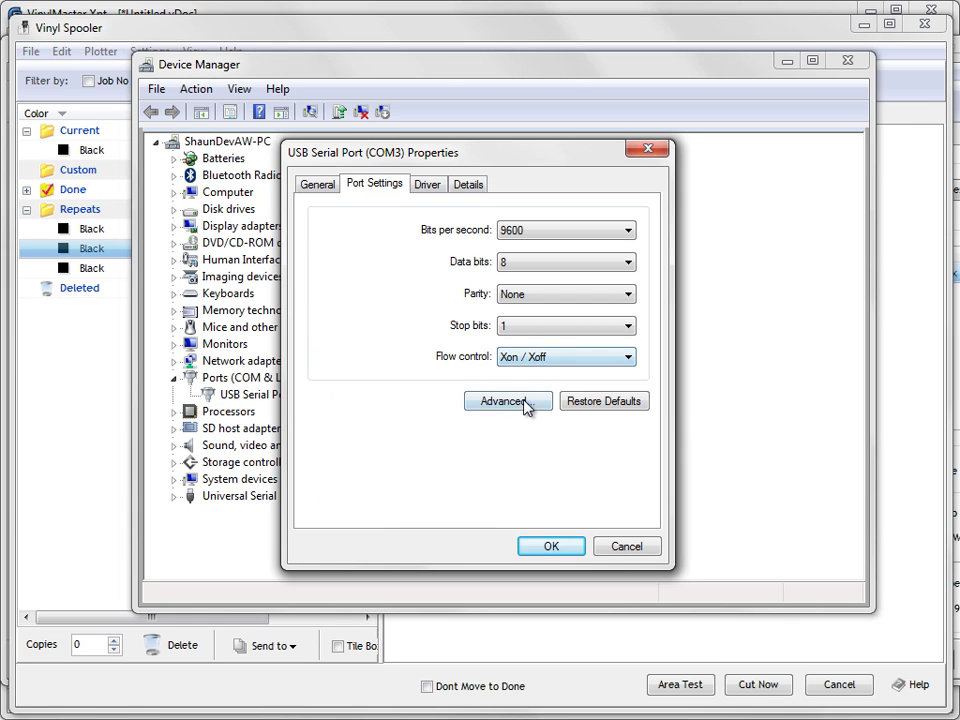
left_click(512, 400)
left_click(830, 261)
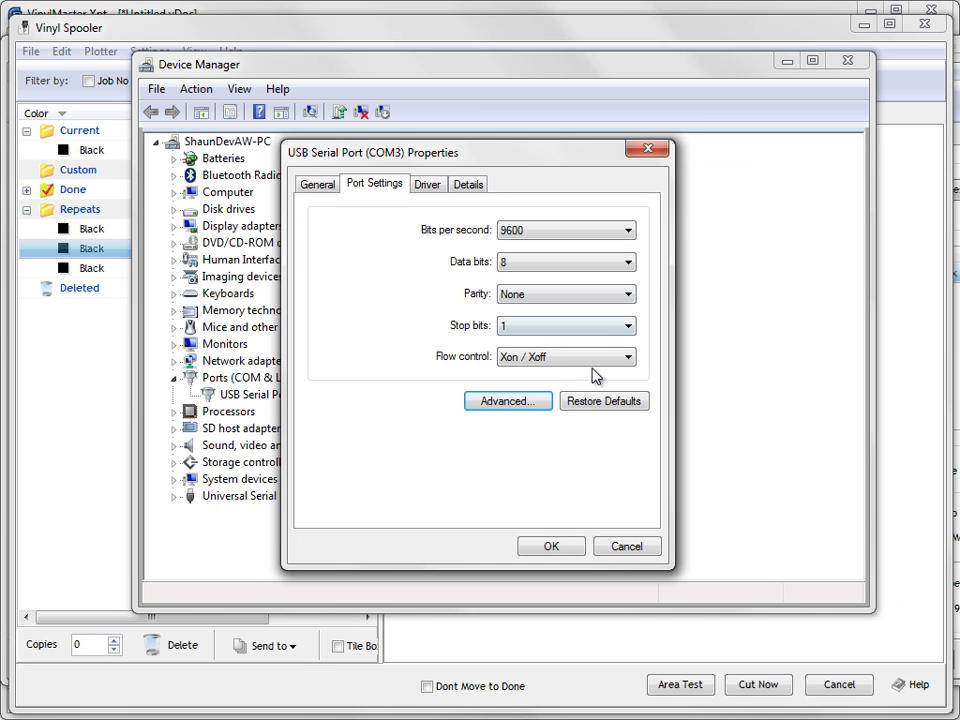
Keep COM3 at 9600 baud with Xon / Xoff flow control, accept, and close Device Manager
left_click(545, 362)
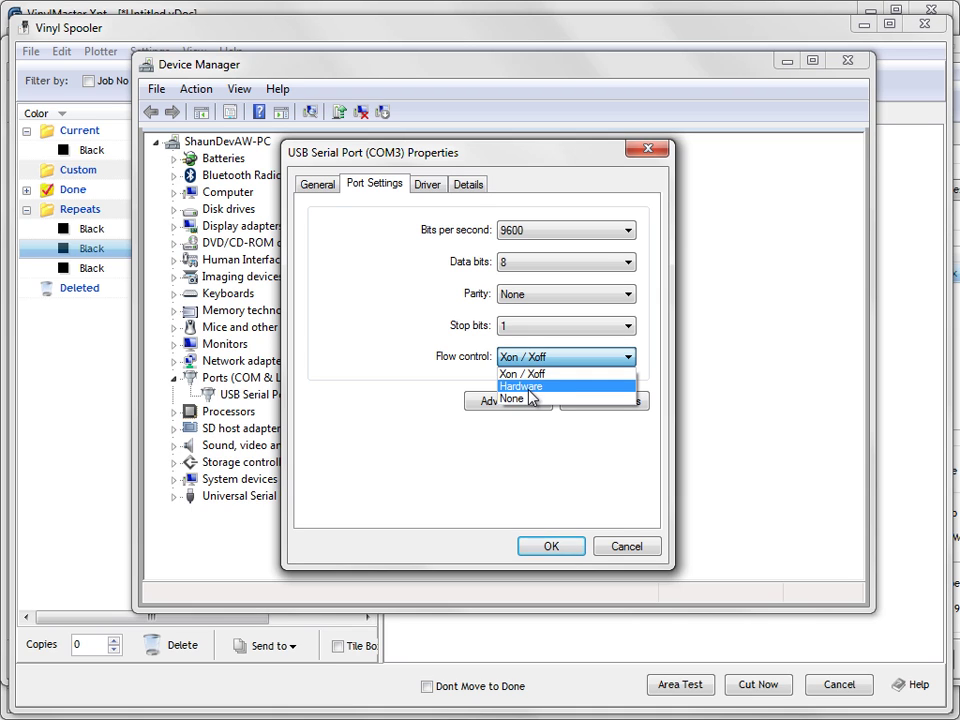
left_click(529, 364)
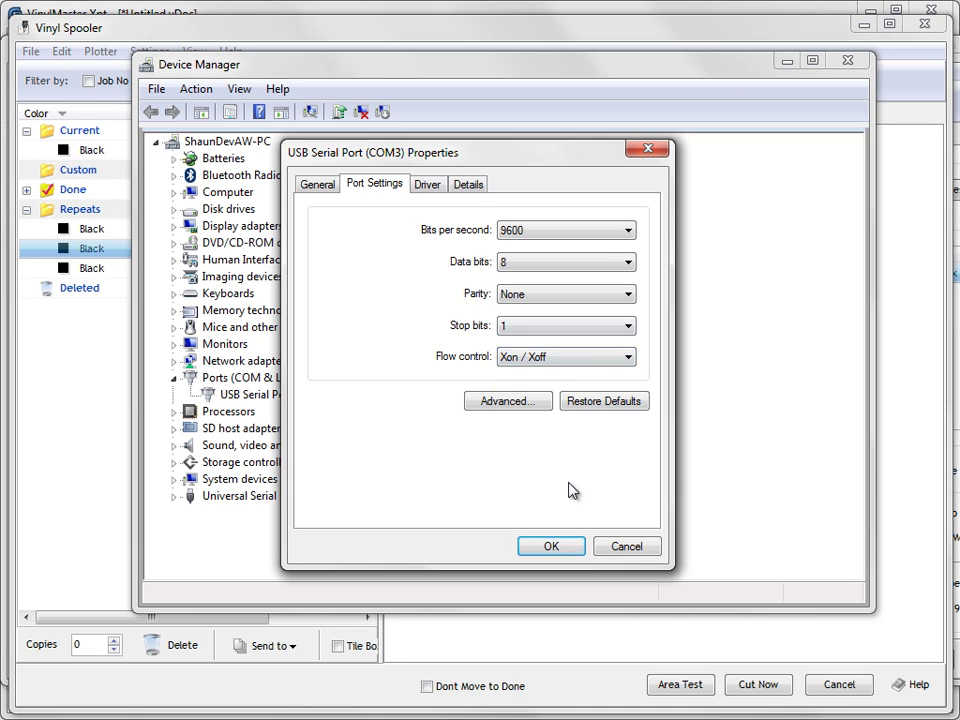
left_click(547, 547)
left_click(847, 60)
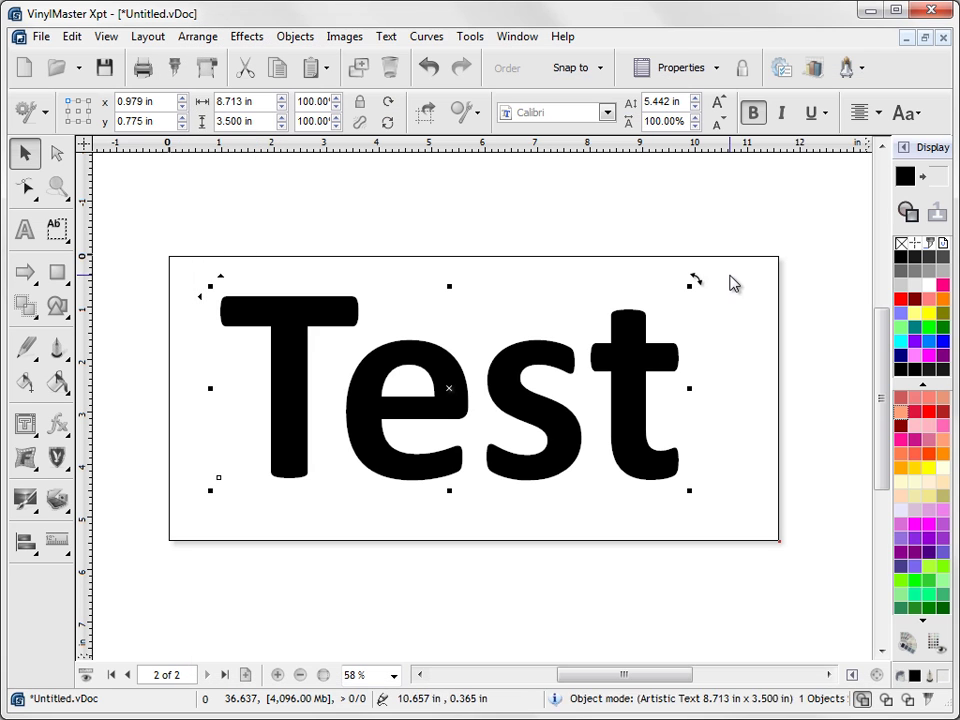
Open the VinylMaster Help topics from the Help menu
left_click(562, 37)
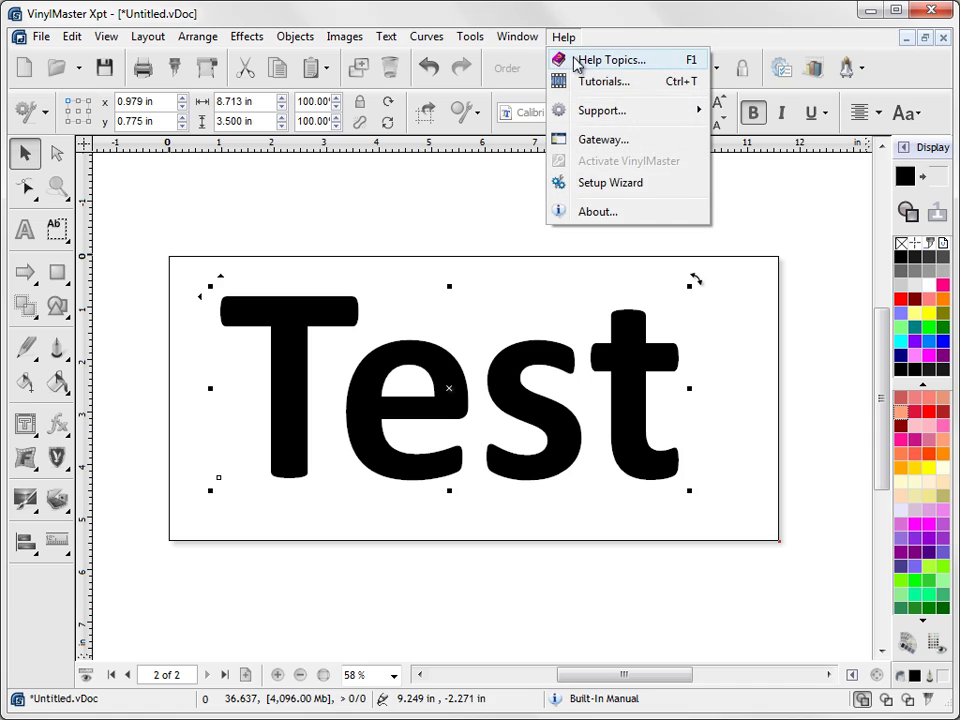
left_click(603, 62)
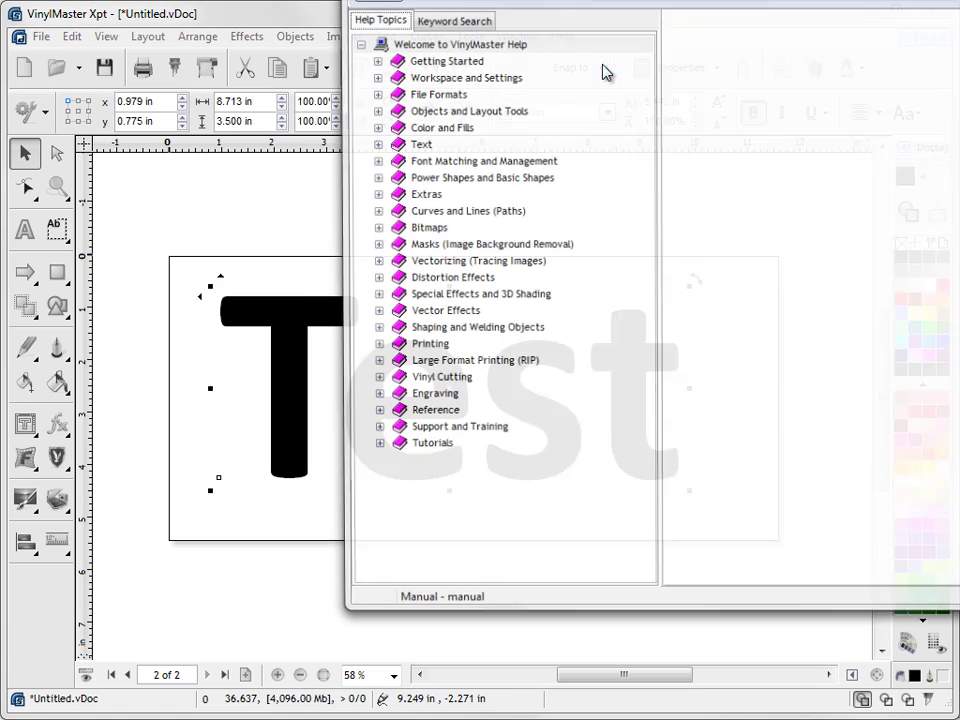
Fit the Help window on screen and expand Vinyl Cutting > Plotter Setup in the topics tree
left_click_drag(959, 0, 804, 47)
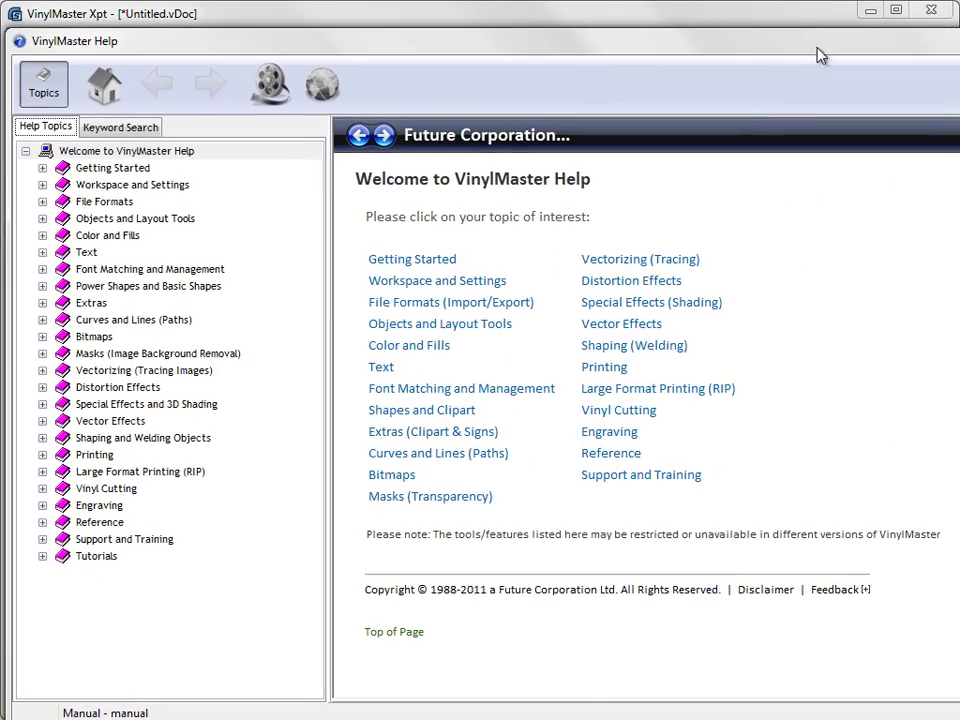
left_click_drag(959, 231, 943, 231)
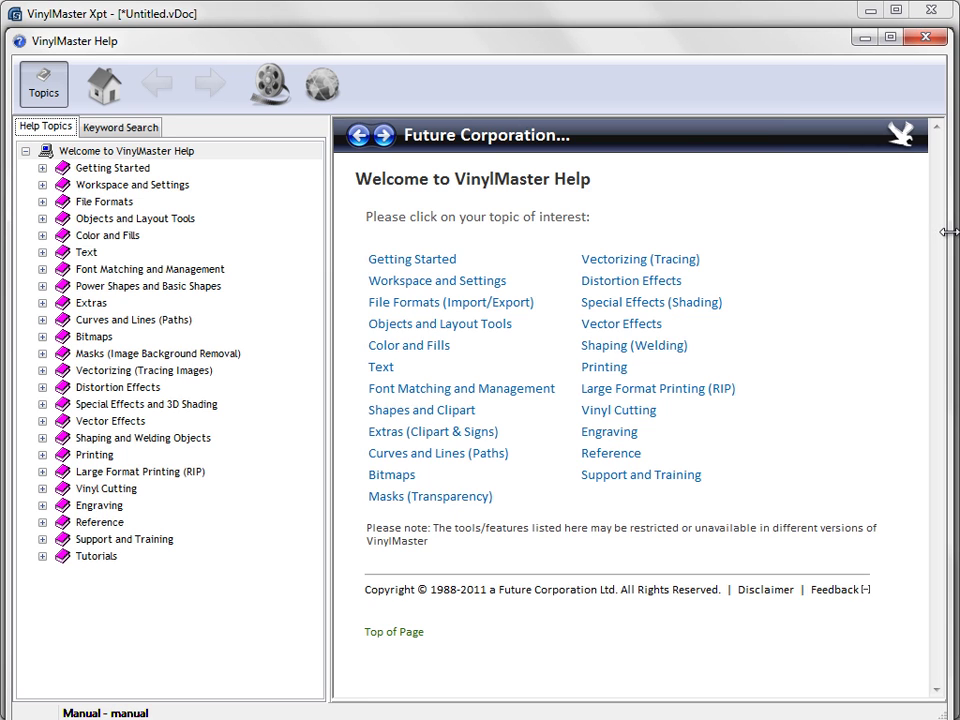
left_click_drag(330, 299, 205, 304)
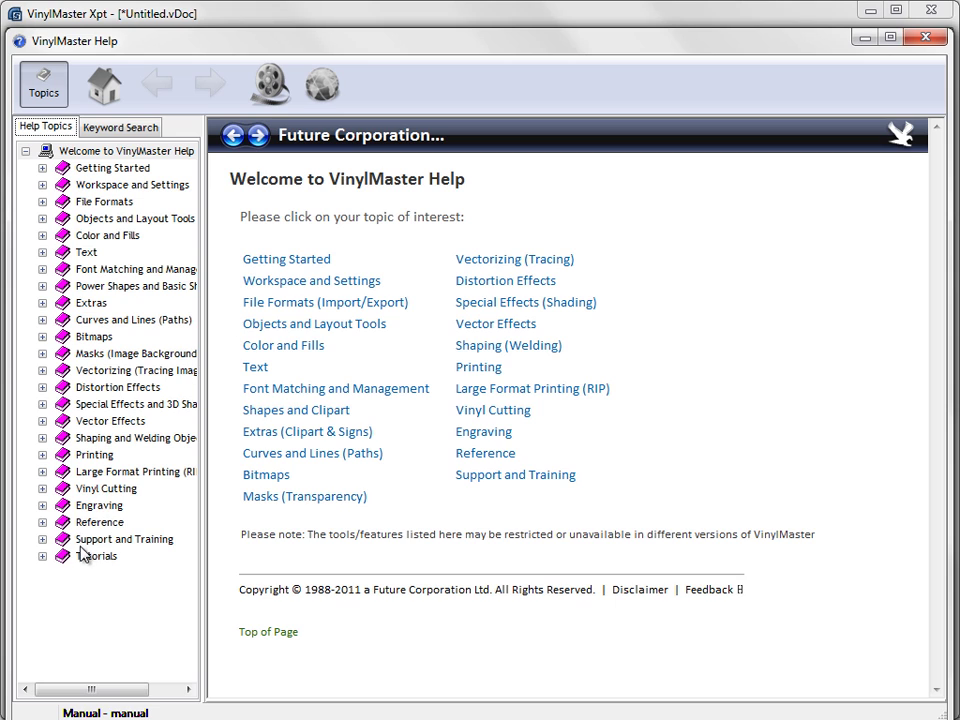
left_click(42, 489)
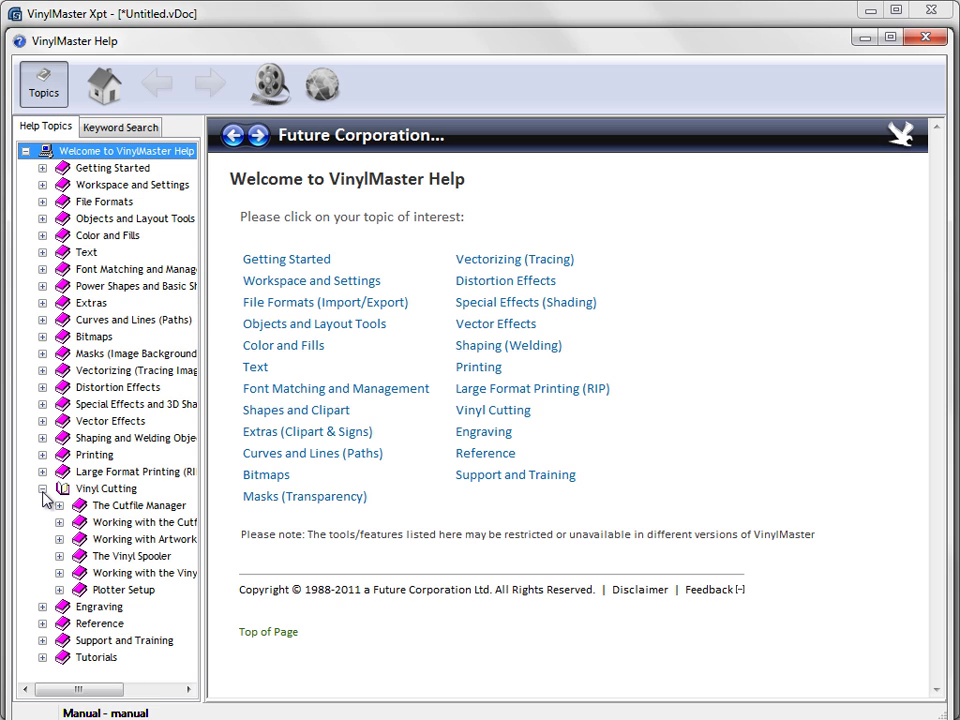
left_click(59, 590)
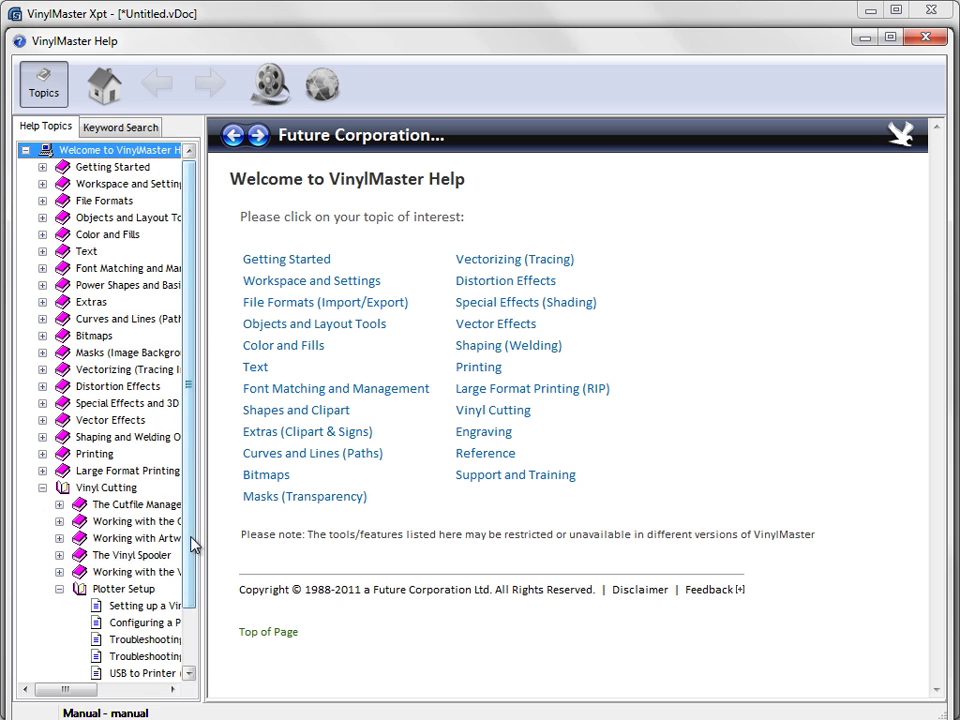
scroll(190, 560, "down", 2)
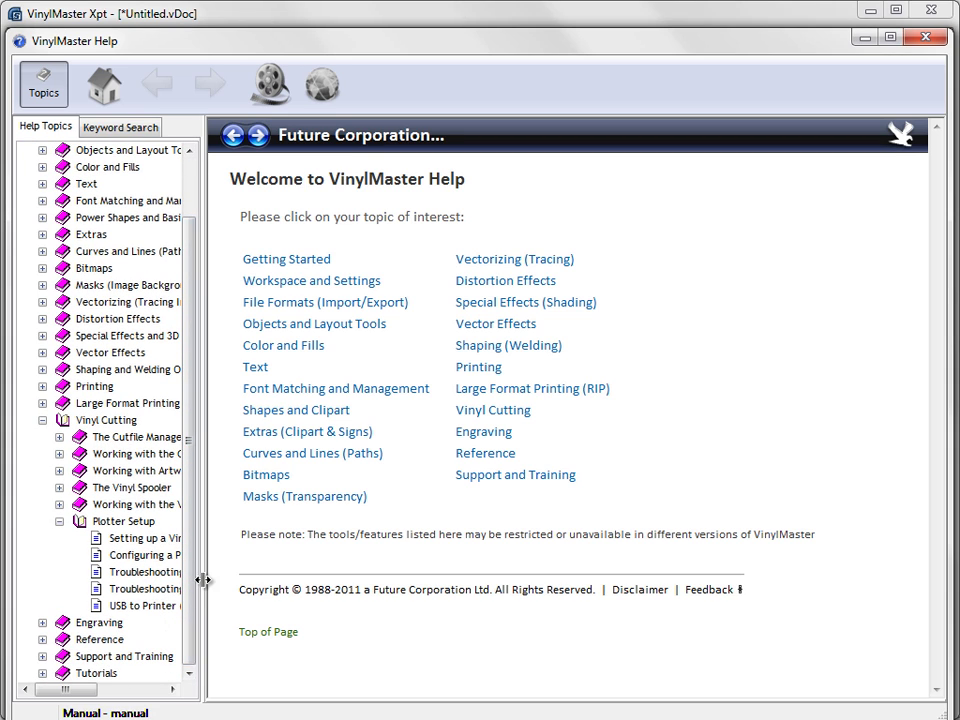
left_click_drag(204, 639, 238, 590)
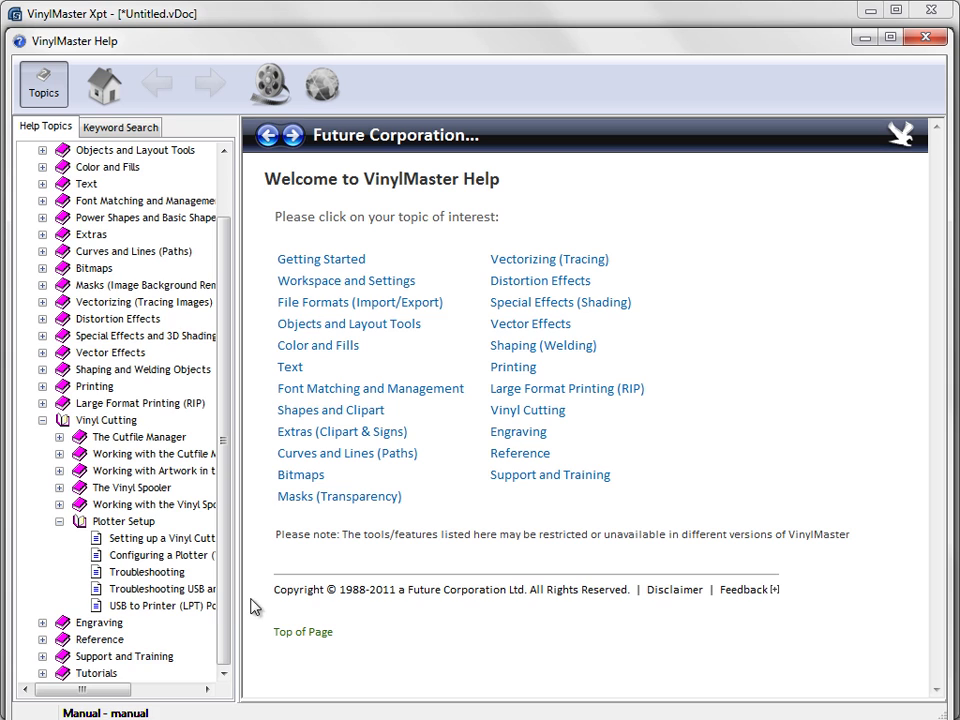
View the 'USB to Printer (LPT) Port Adapters & Converters' help page
left_click(189, 606)
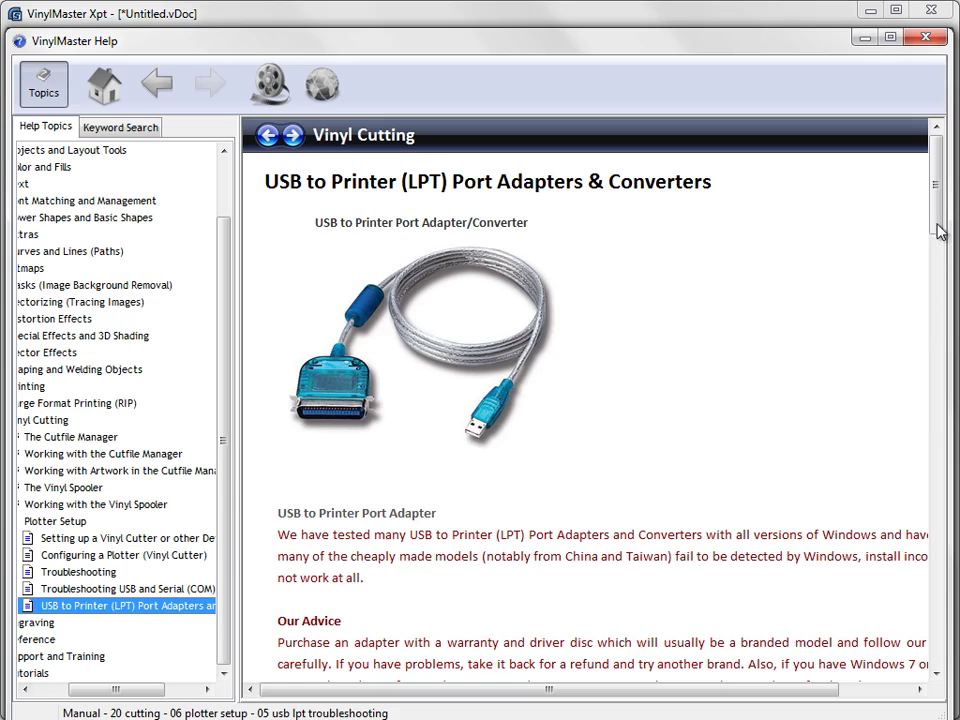
left_click_drag(938, 230, 930, 533)
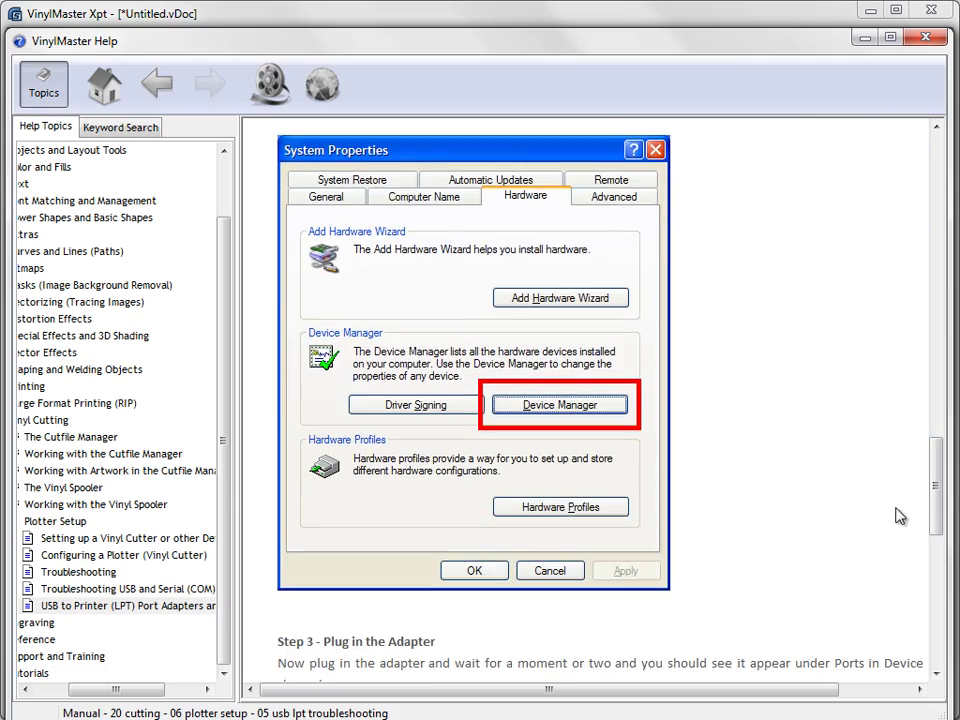
left_click_drag(930, 482, 936, 180)
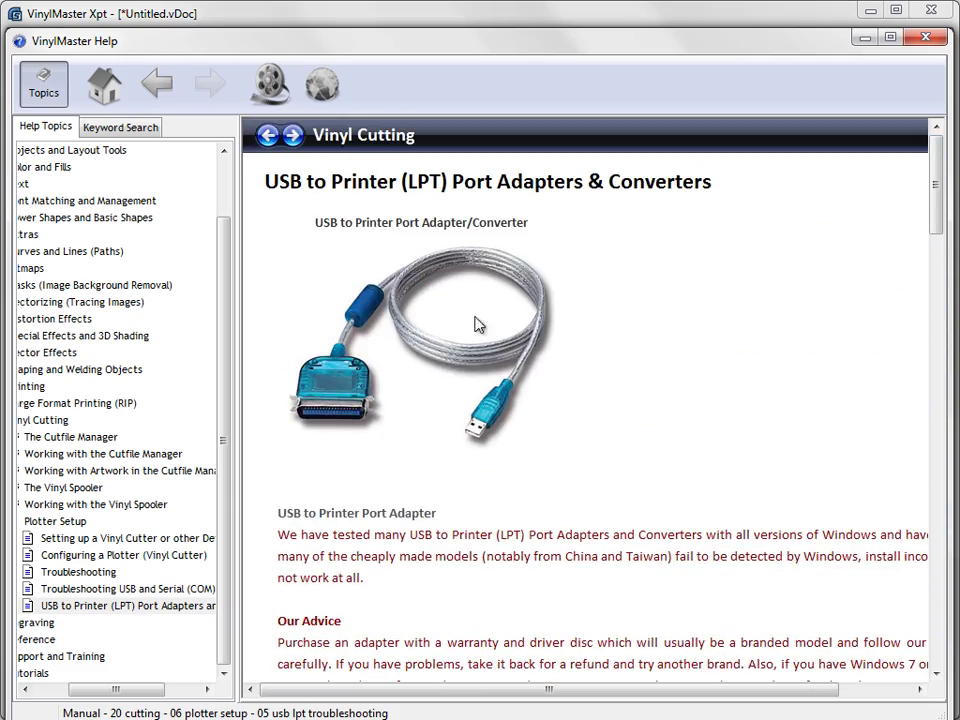
left_click(136, 612)
left_click_drag(129, 686, 85, 687)
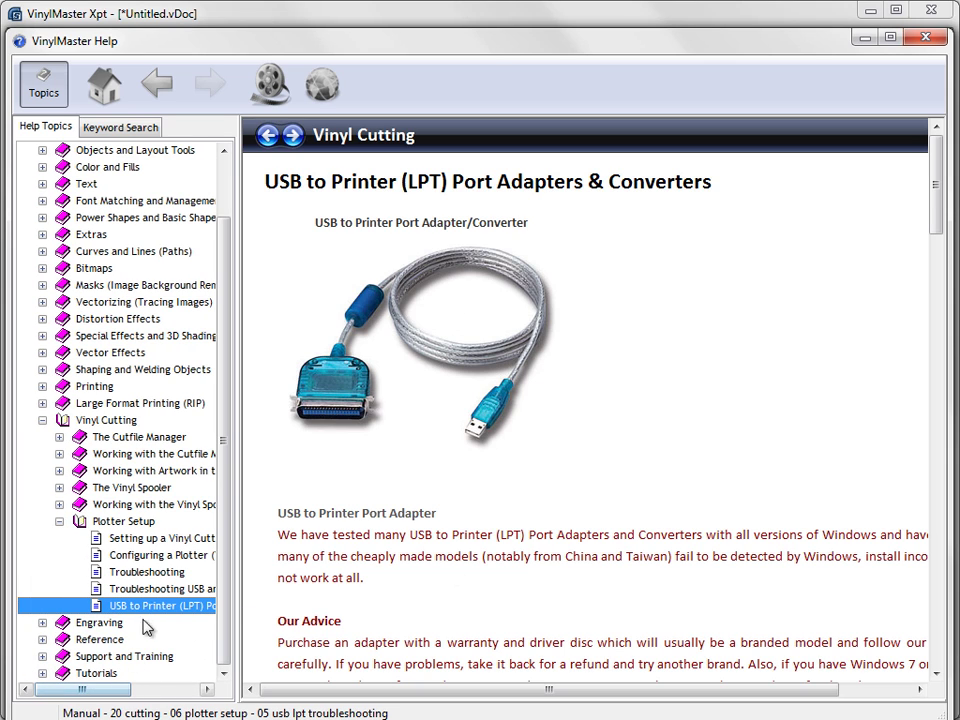
Read the 'Troubleshooting USB and Serial (COM)' page through Port Settings and Advanced Settings
left_click(152, 590)
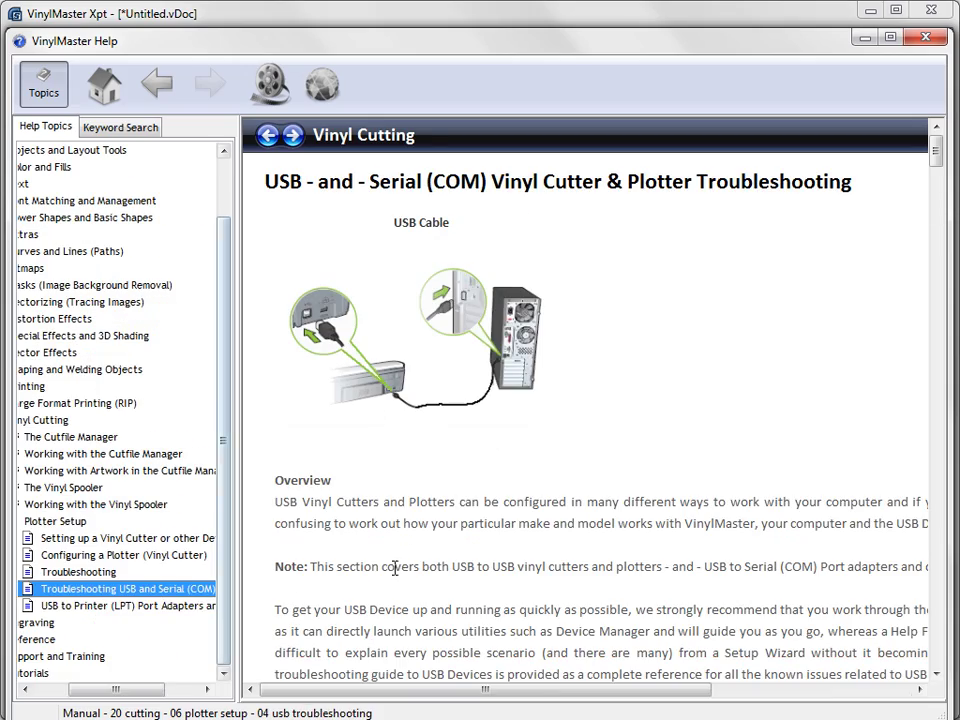
left_click_drag(936, 148, 936, 300)
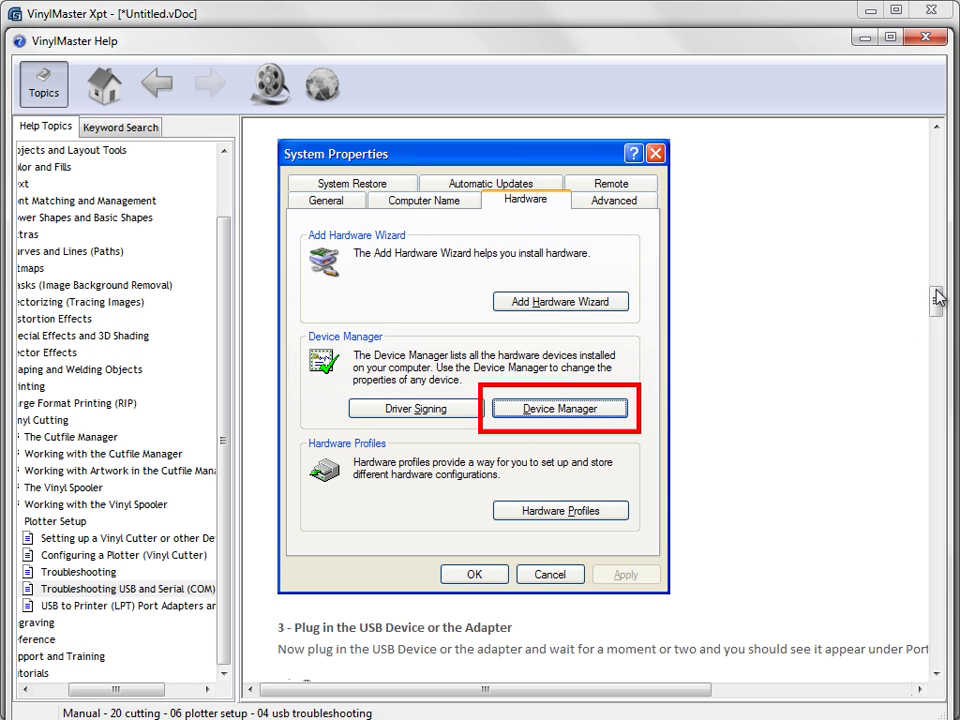
left_click_drag(936, 309, 937, 412)
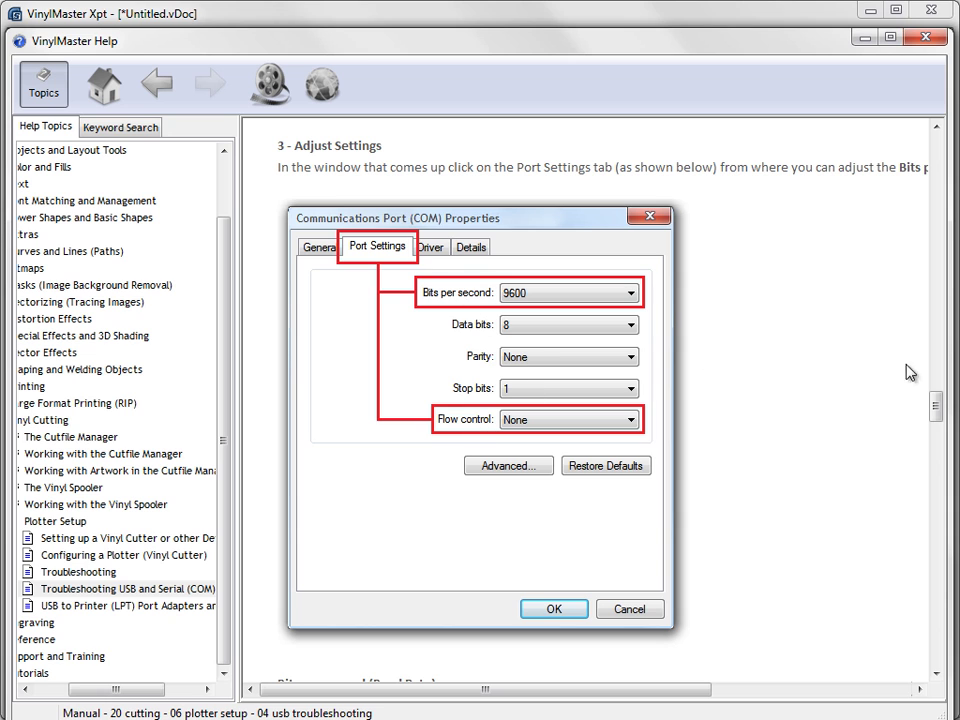
left_click_drag(935, 407, 936, 484)
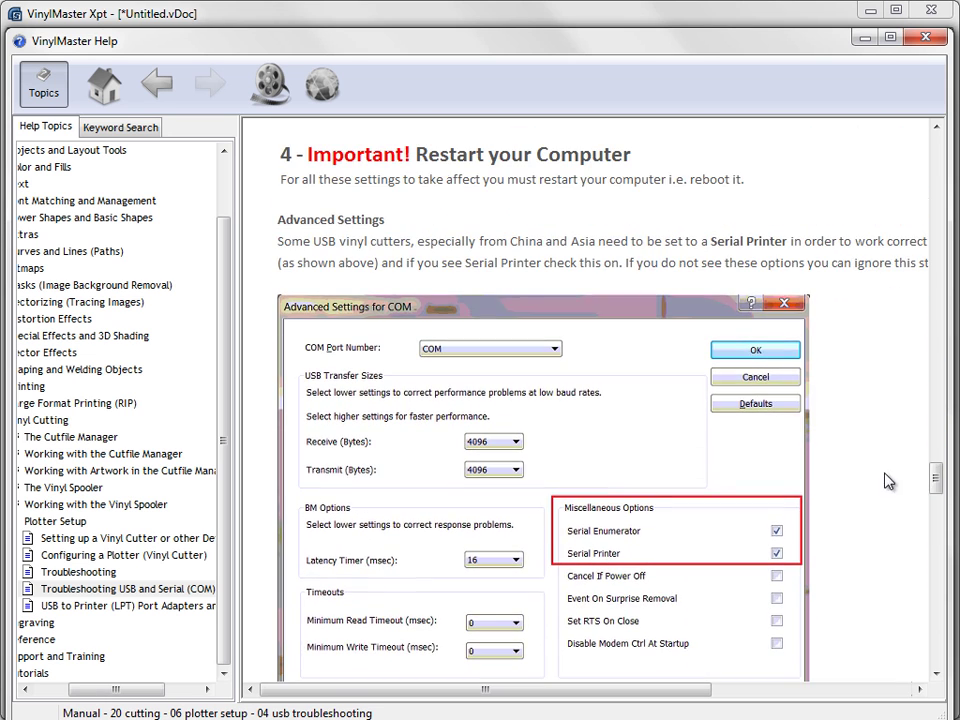
left_click(711, 20)
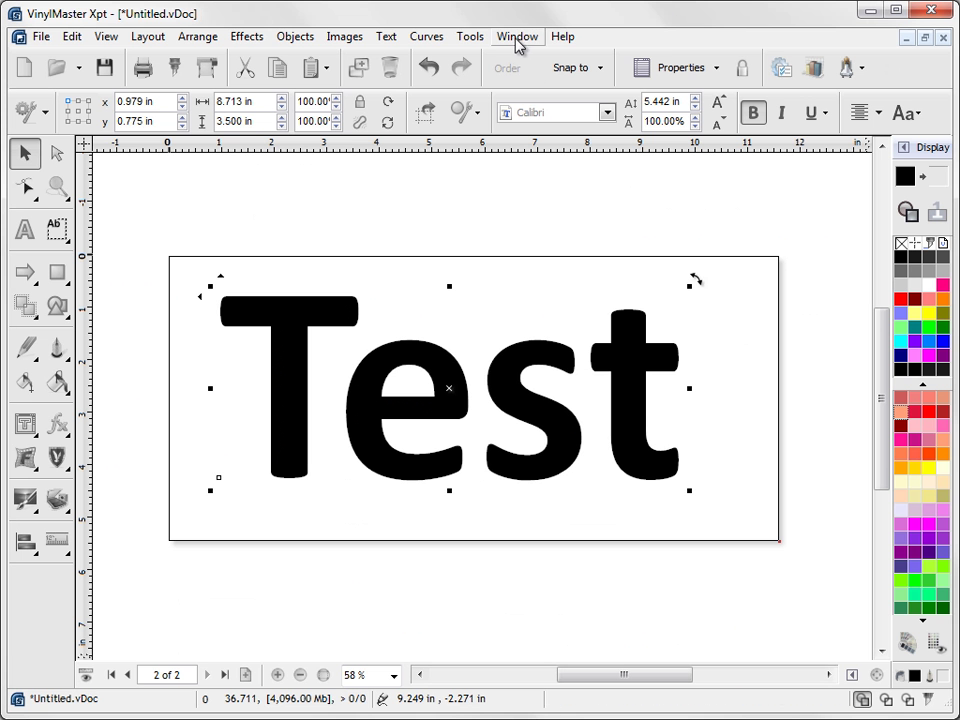
left_click(565, 38)
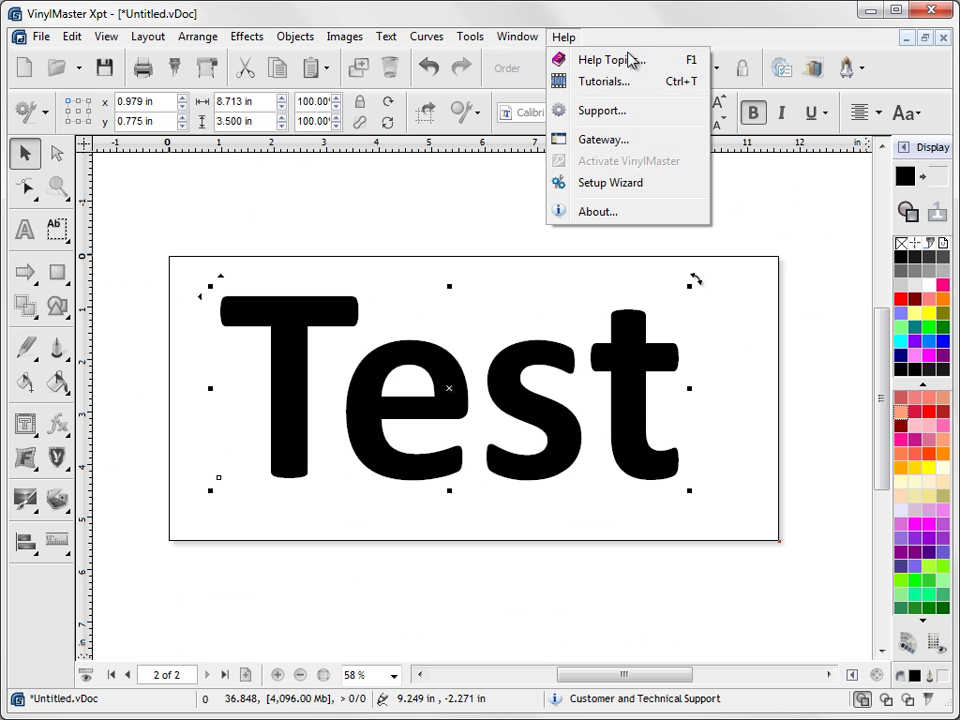
left_click(612, 59)
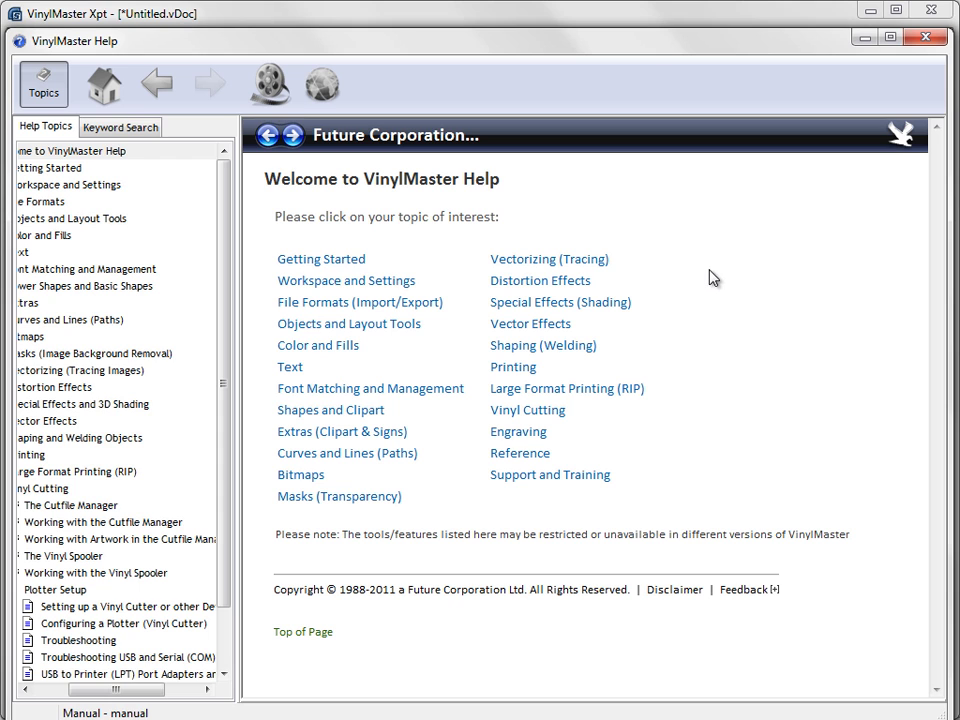
left_click(110, 657)
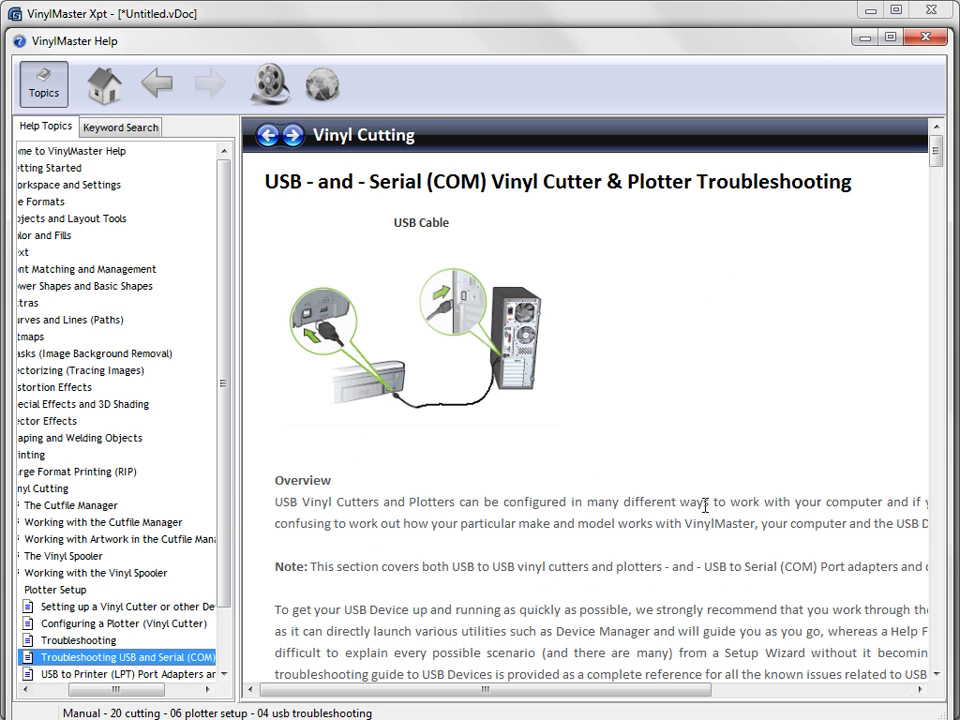
left_click(640, 25)
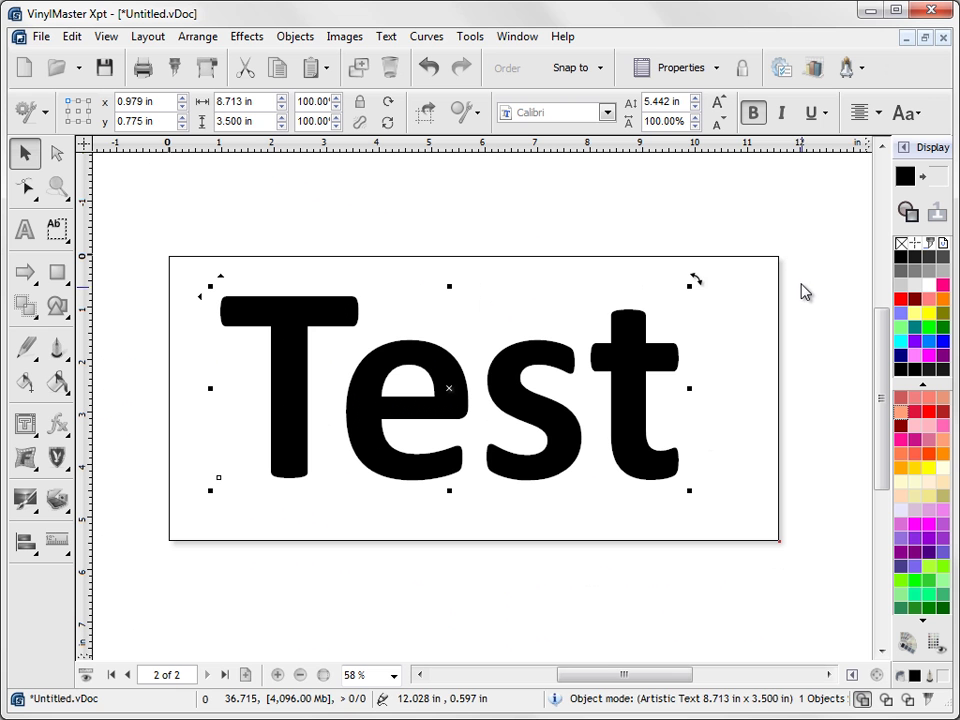